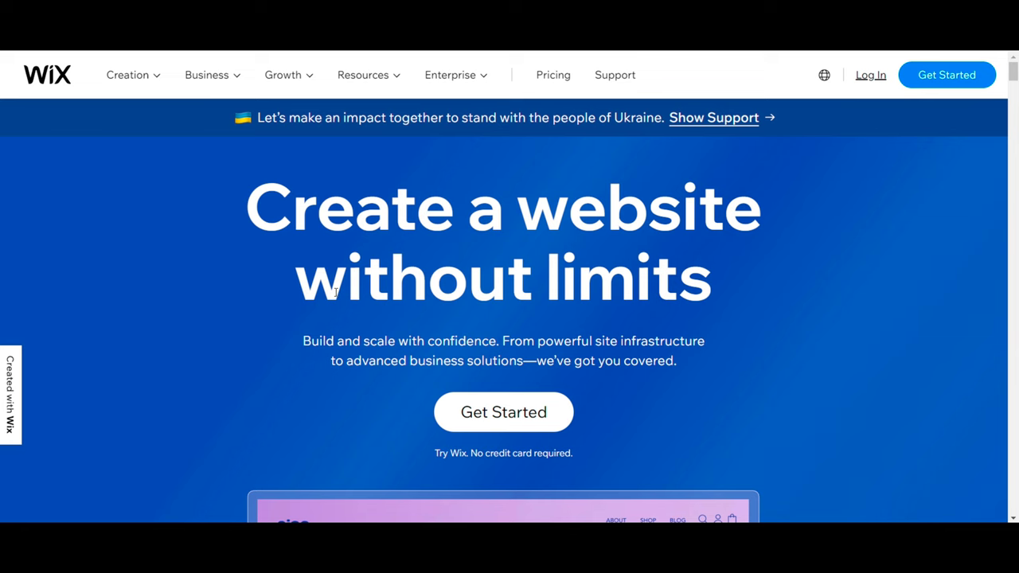
Look over the Wix homepage and open the website templates catalogue.
scroll(336, 292, "down", 8)
scroll(336, 292, "down", 3)
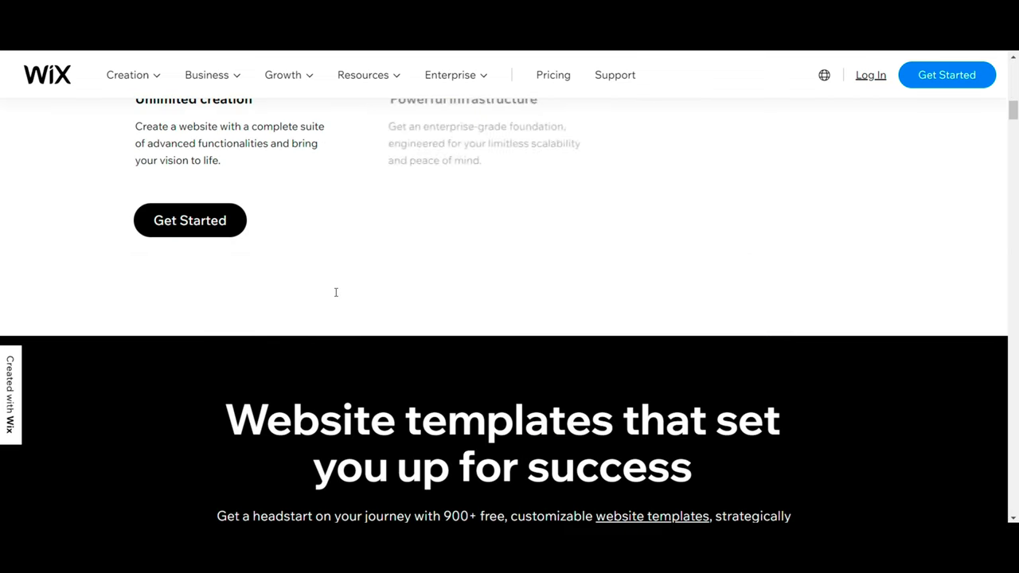
scroll(336, 292, "down", 3)
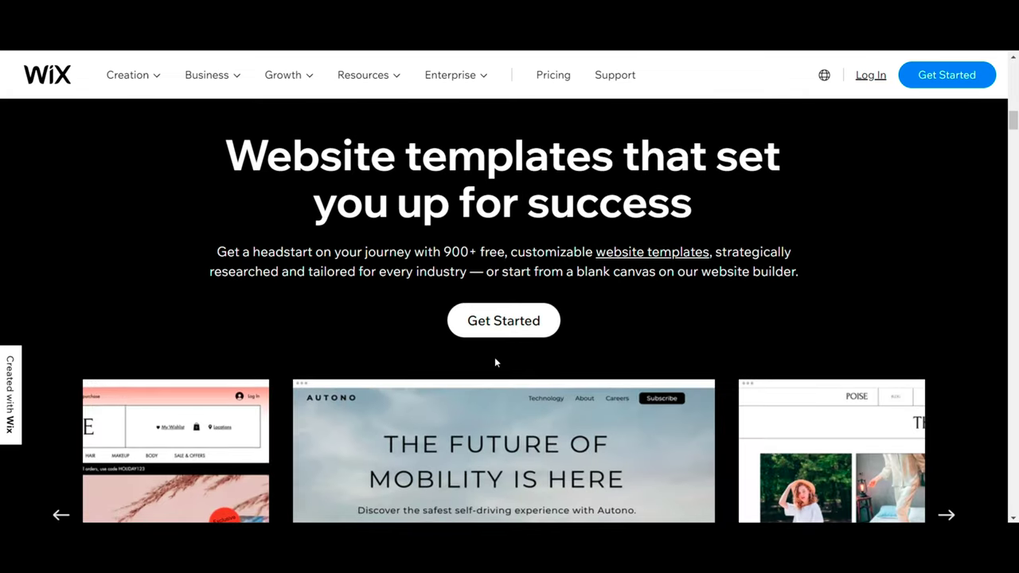
scroll(494, 362, "up", 6)
mouse_move(150, 79)
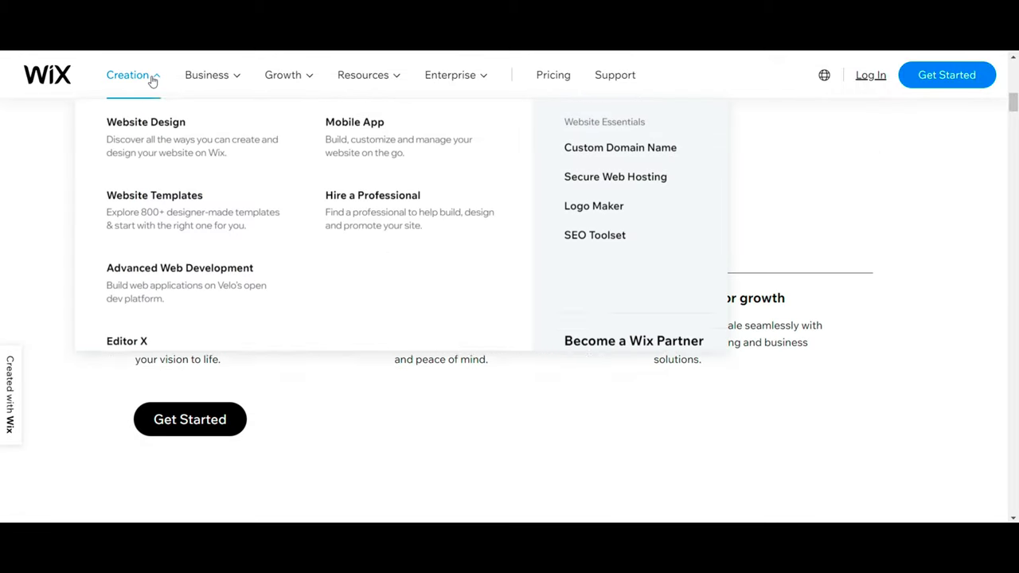
left_click(152, 220)
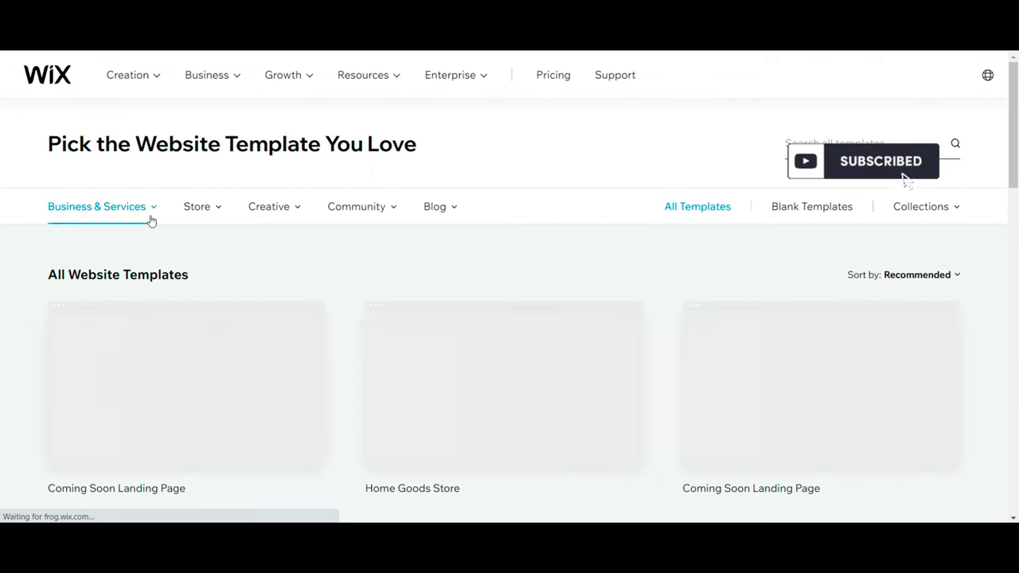
Filter the website templates to the Portfolios category under Creative.
scroll(510, 324, "down", 1)
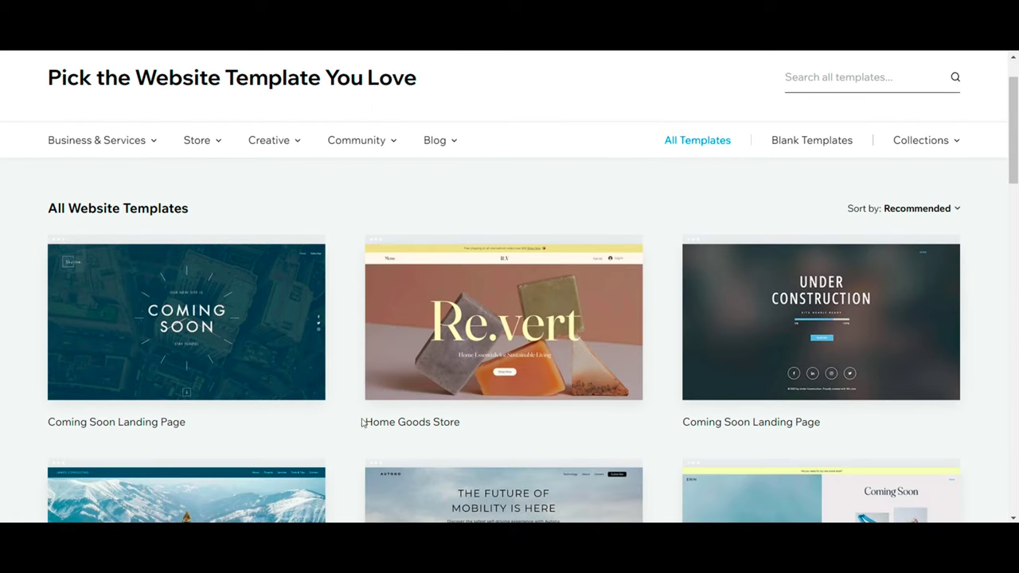
scroll(216, 237, "up", 1)
mouse_move(285, 216)
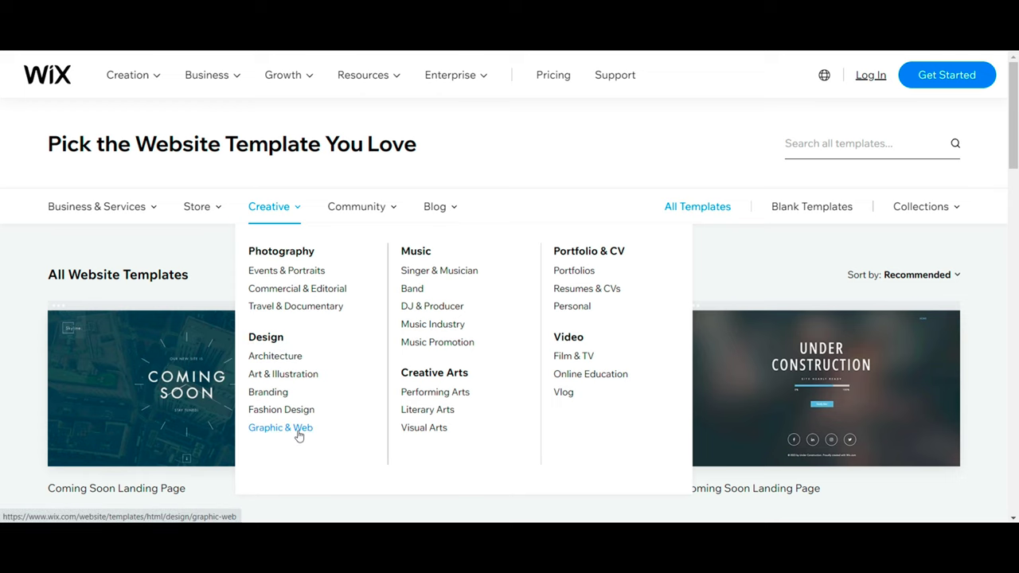
left_click(564, 271)
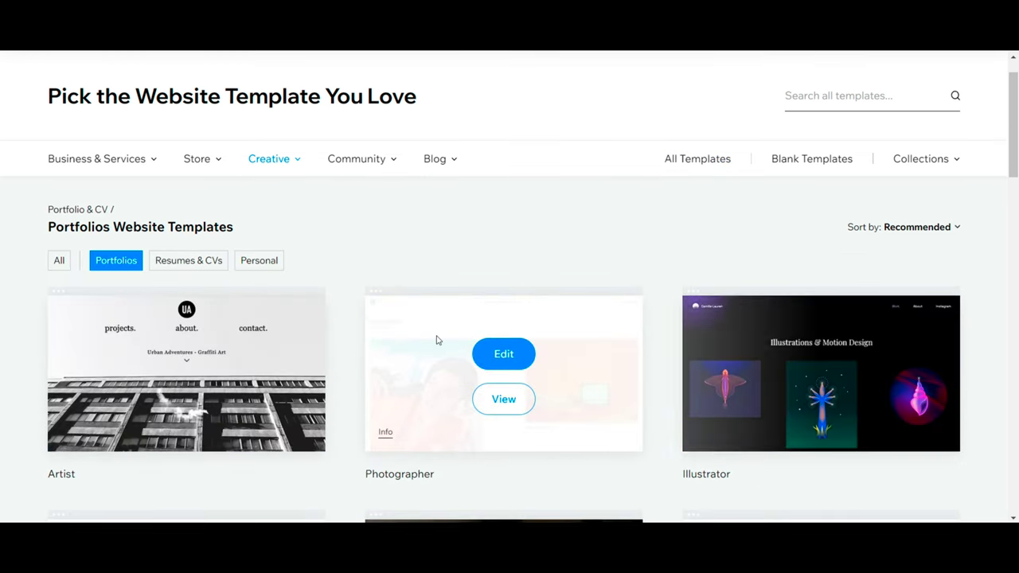
Browse the portfolio templates and open a preview of the Director template.
scroll(211, 412, "down", 1)
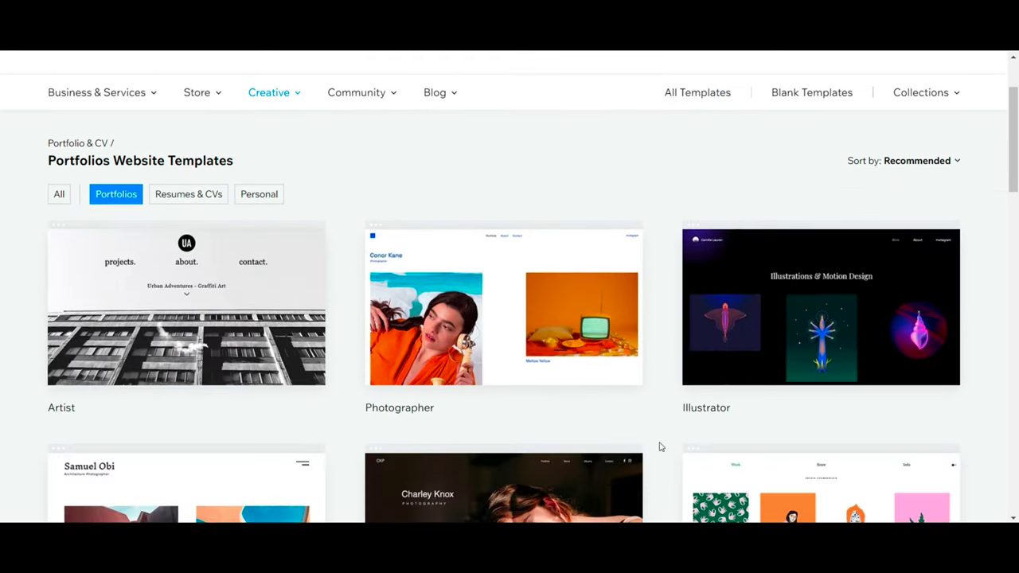
scroll(657, 438, "down", 6)
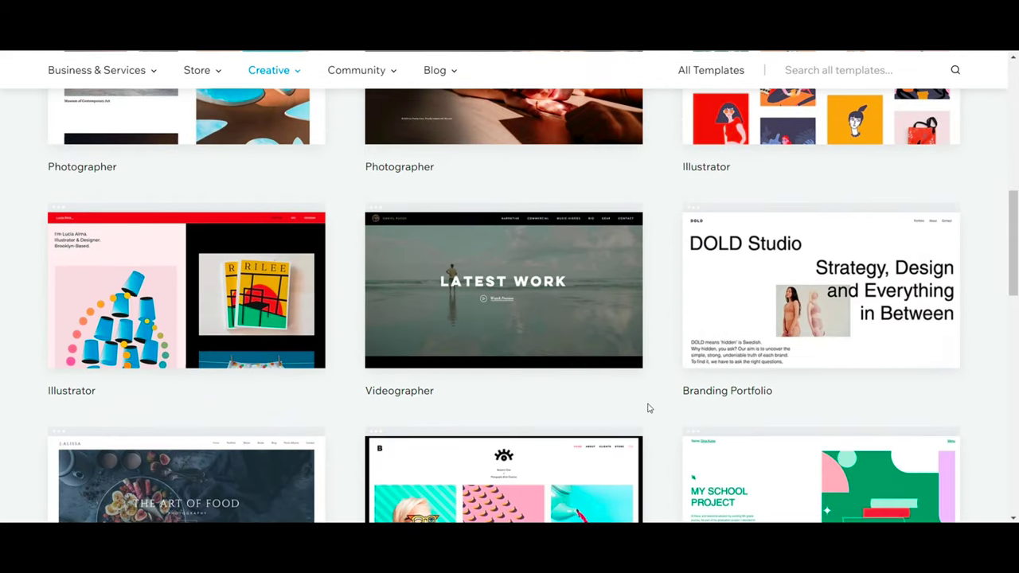
scroll(331, 388, "down", 3)
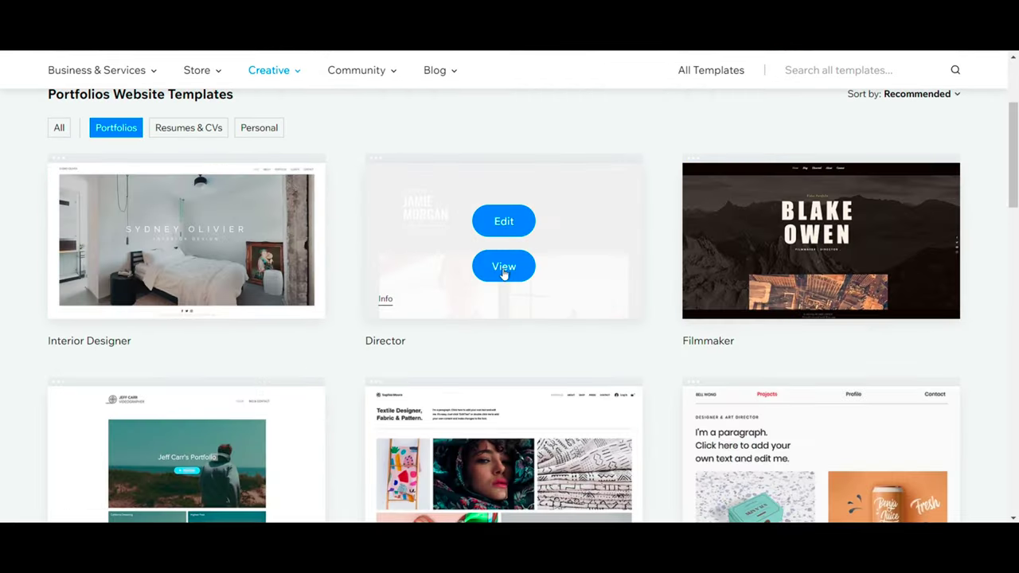
left_click(503, 268)
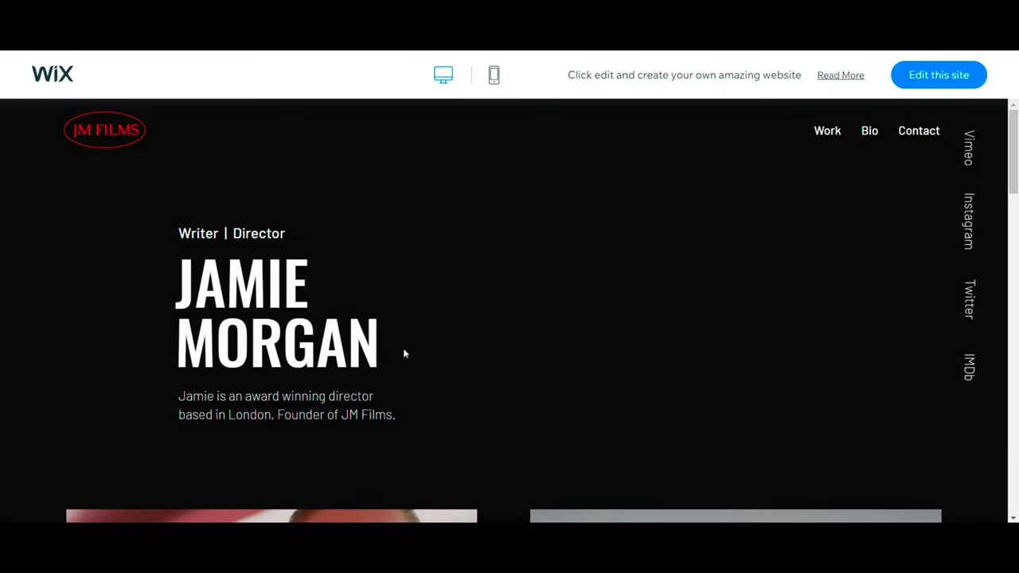
Examine the layout and content of the Director template and of the Designer & Art Director portfolio template in preview.
scroll(800, 268, "down", 15)
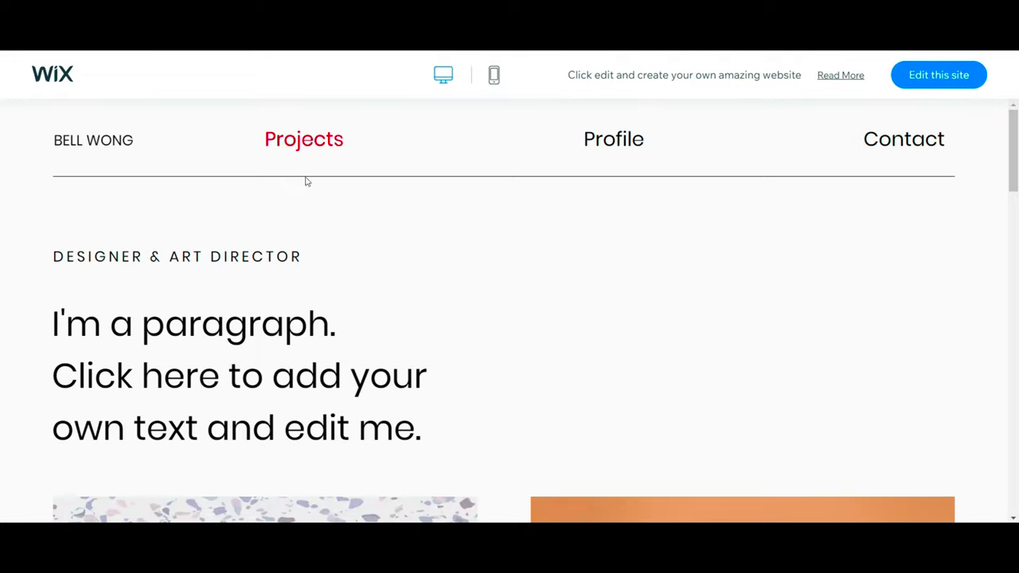
scroll(329, 275, "down", 20)
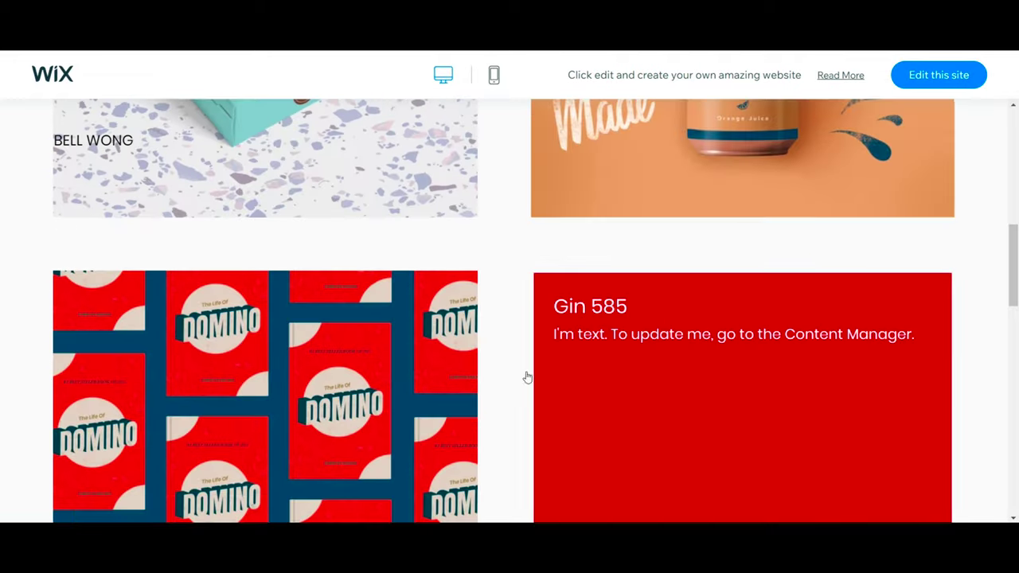
scroll(667, 404, "down", 2)
scroll(597, 406, "up", 20)
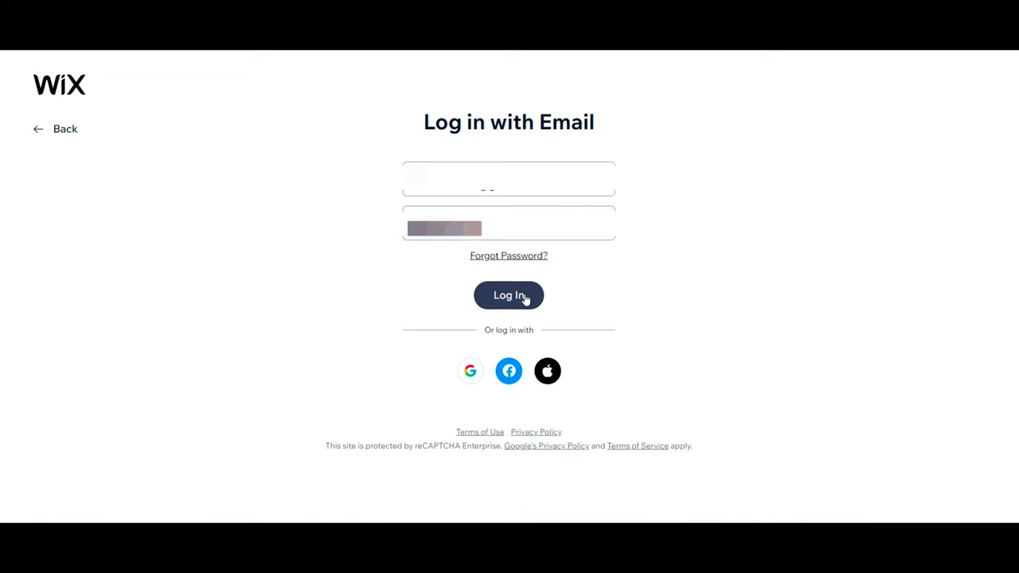
Log in with the email account and dismiss the introductory labels over the site editor.
left_click(522, 296)
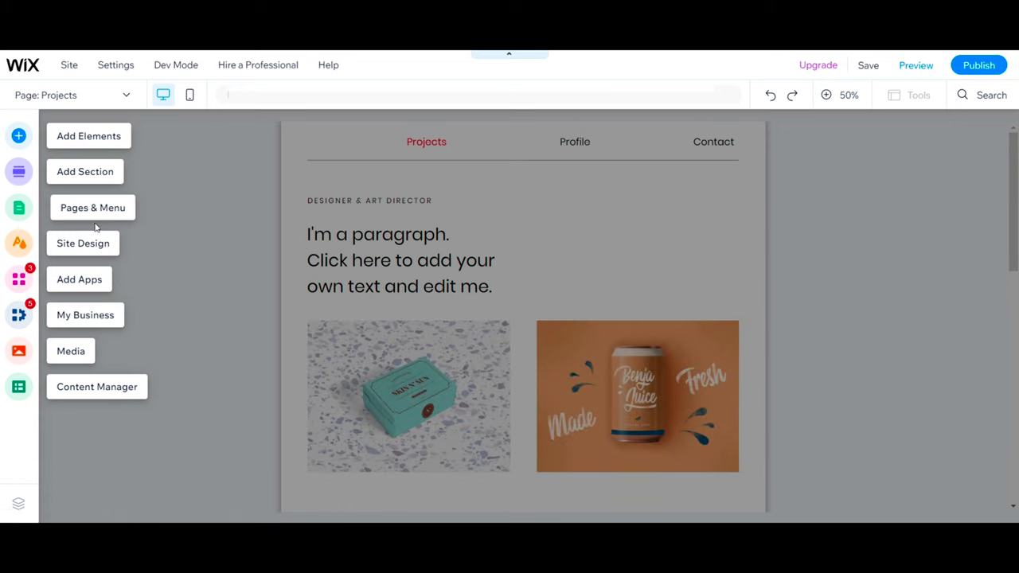
left_click(238, 232)
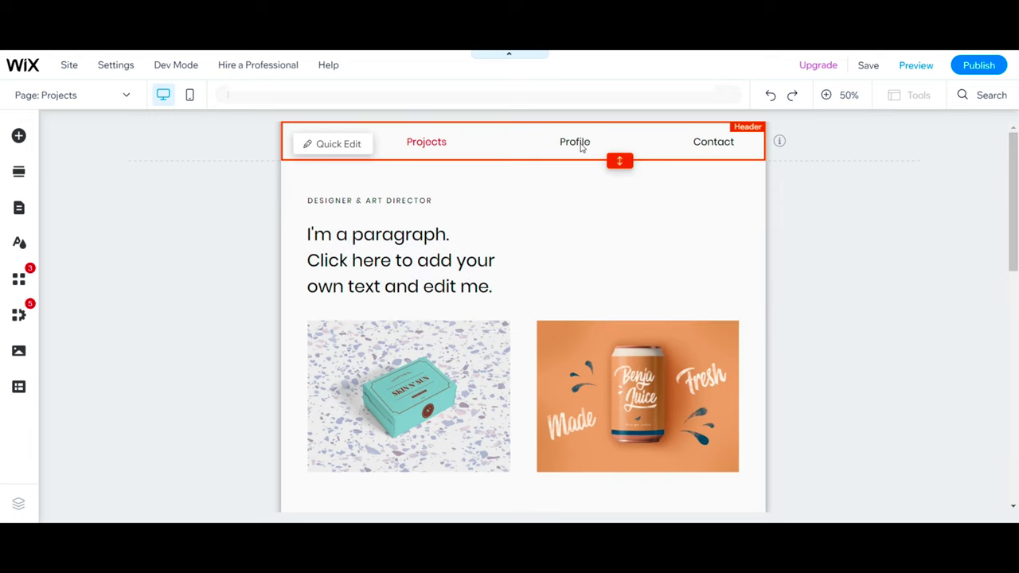
Open the Profile page and the My-Projects (Name) dynamic page, and examine the dynamic page's content down to its contact form.
left_click(18, 207)
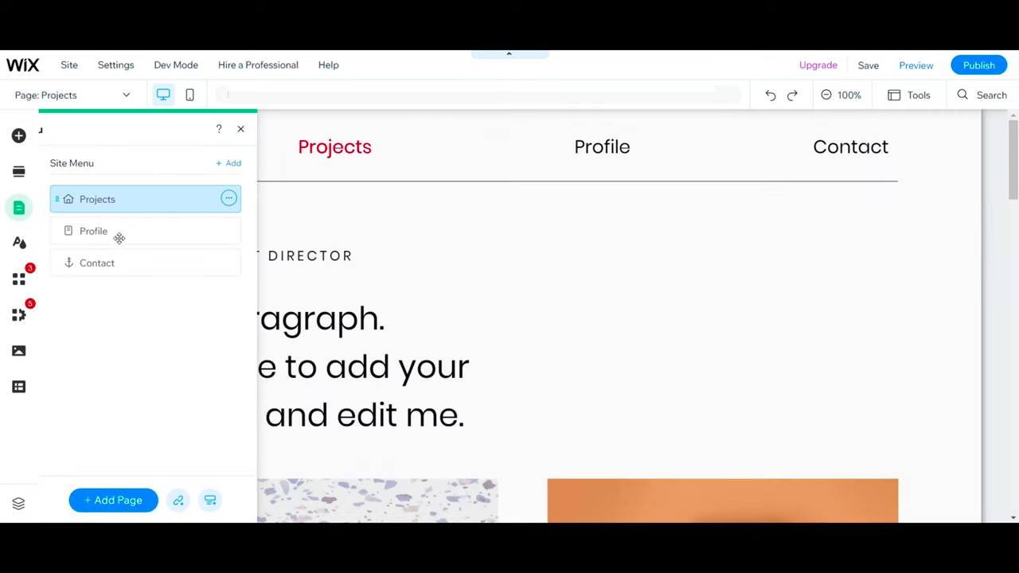
left_click(236, 232)
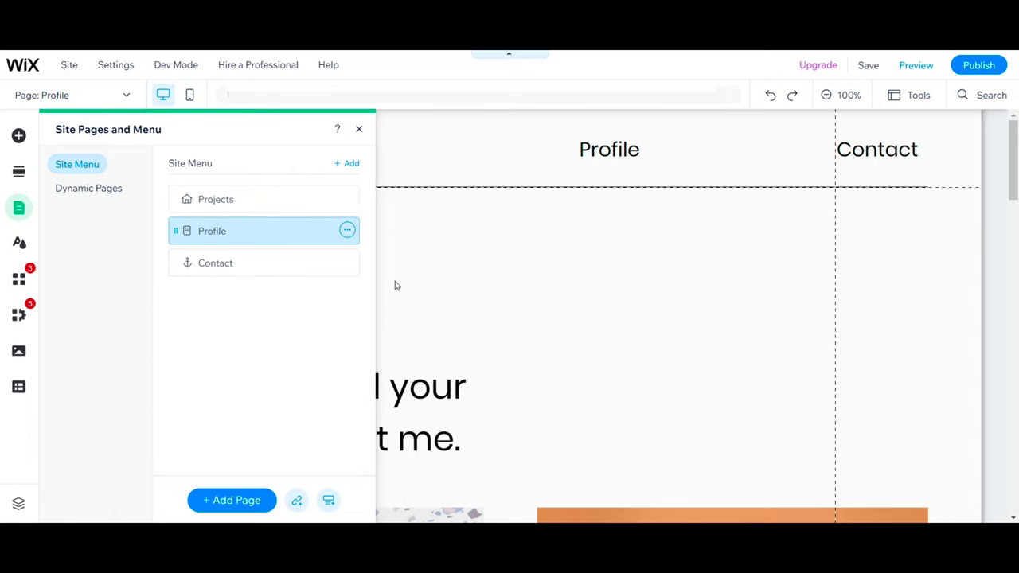
left_click(88, 188)
left_click(246, 225)
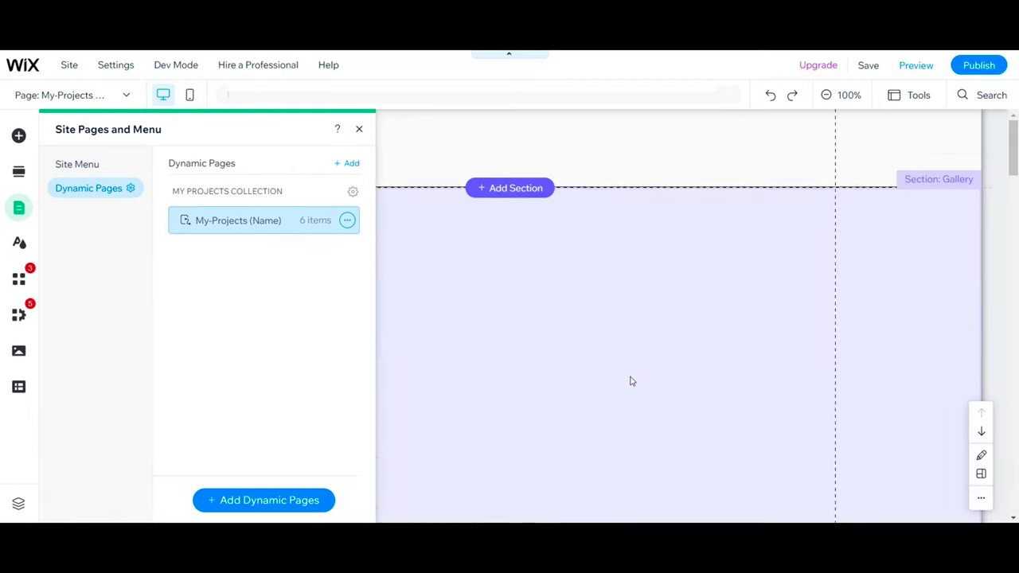
scroll(598, 357, "down", 8)
left_click(359, 131)
scroll(498, 322, "up", 10)
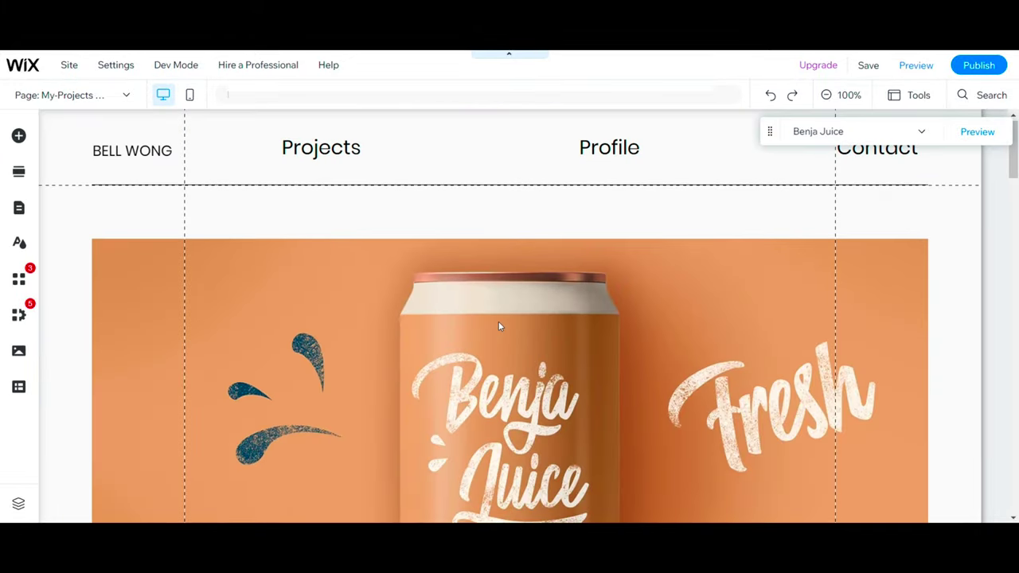
scroll(498, 322, "down", 20)
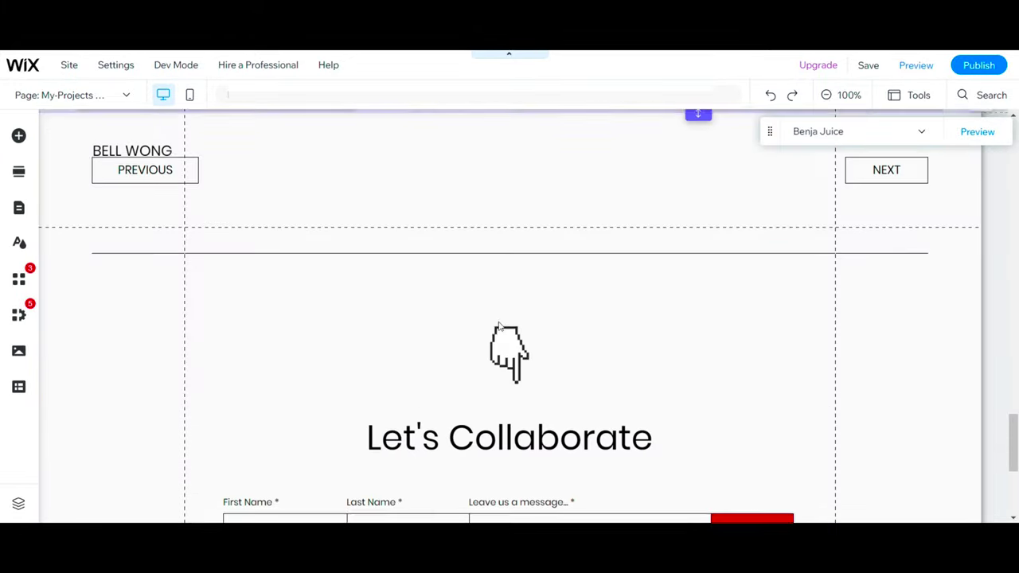
scroll(498, 325, "up", 15)
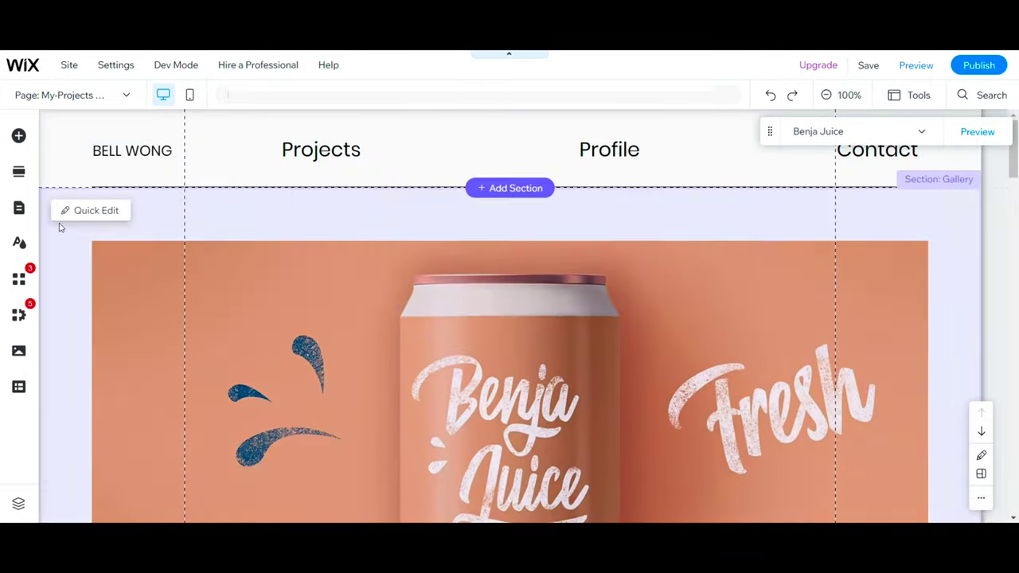
Go back to the Projects page through the site menu's page list.
left_click(18, 208)
left_click(89, 166)
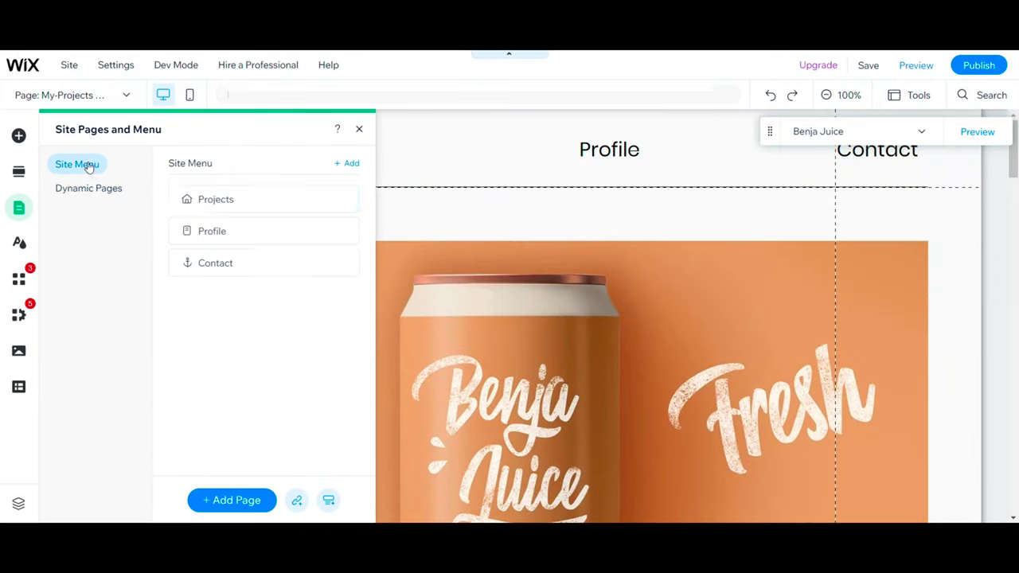
left_click(238, 199)
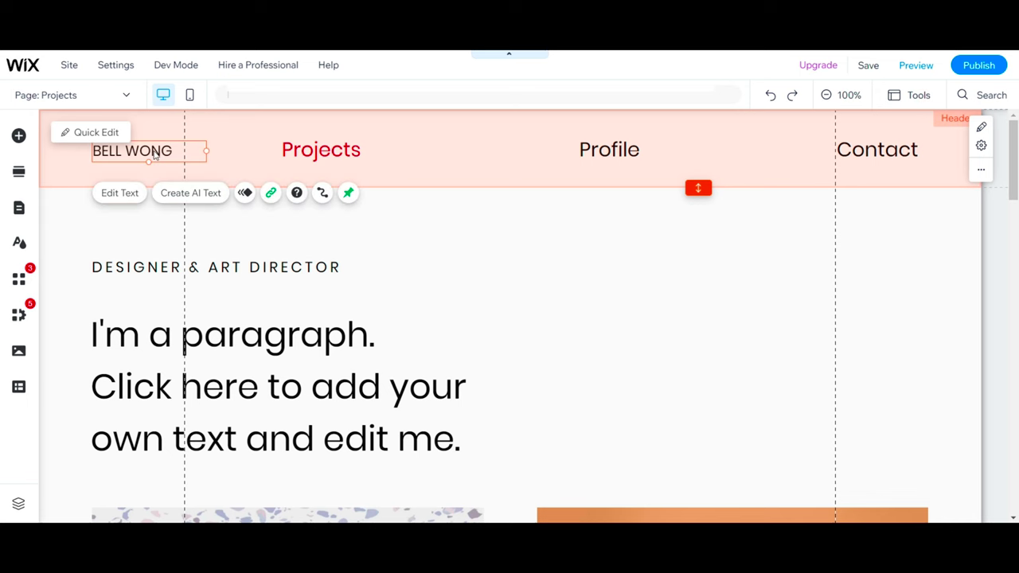
Replace the header name with the portfolio owner's name and change the subtitle above the welcome paragraph to "UX Designer".
left_click(151, 155)
type("Navyanshi N.")
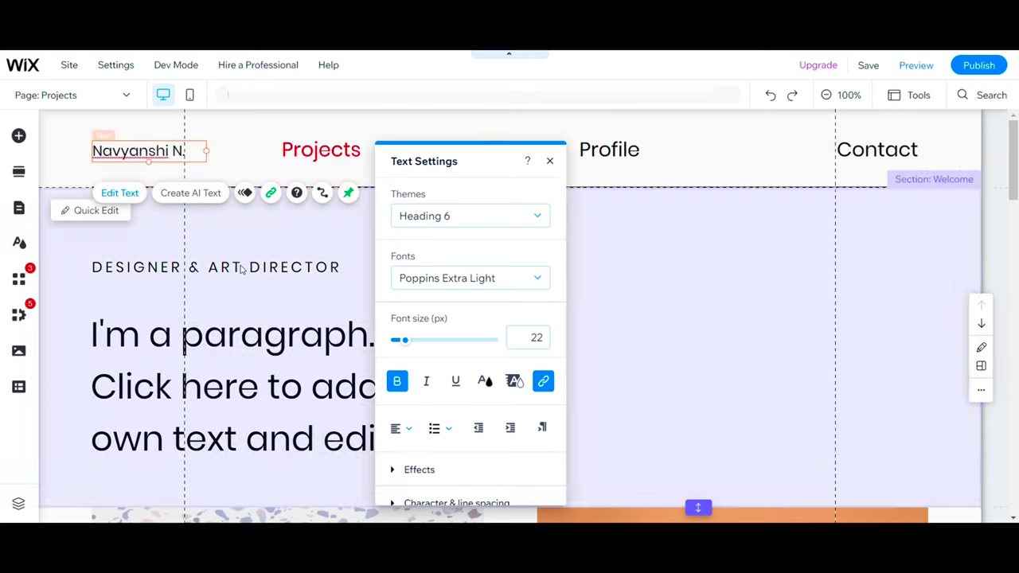
left_click(243, 266)
double_click(241, 266)
type("UX Designer")
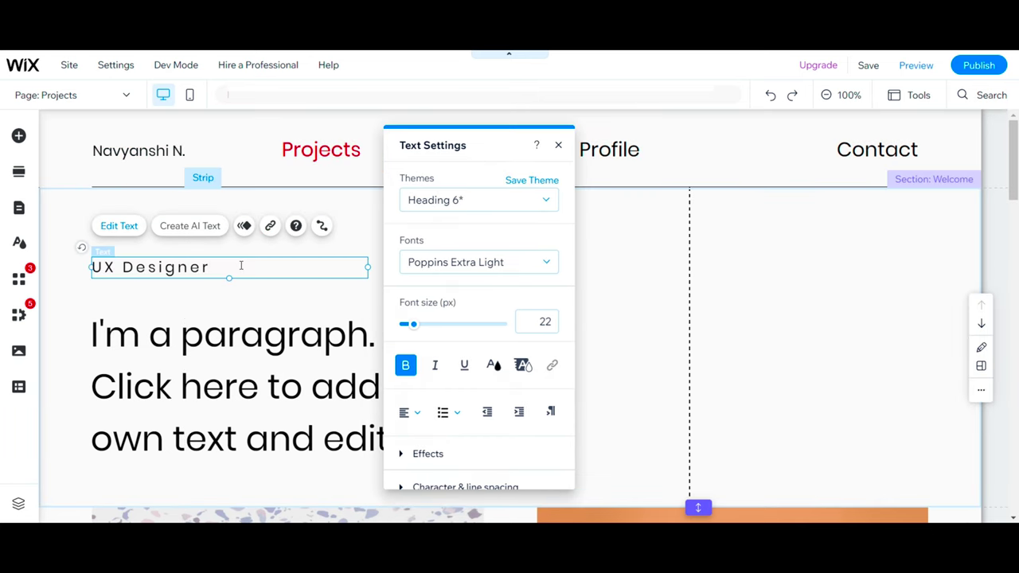
Replace the placeholder welcome paragraph with the copied bio starting "I am a UX designer, illustrator, and photographer.".
left_click(418, 337)
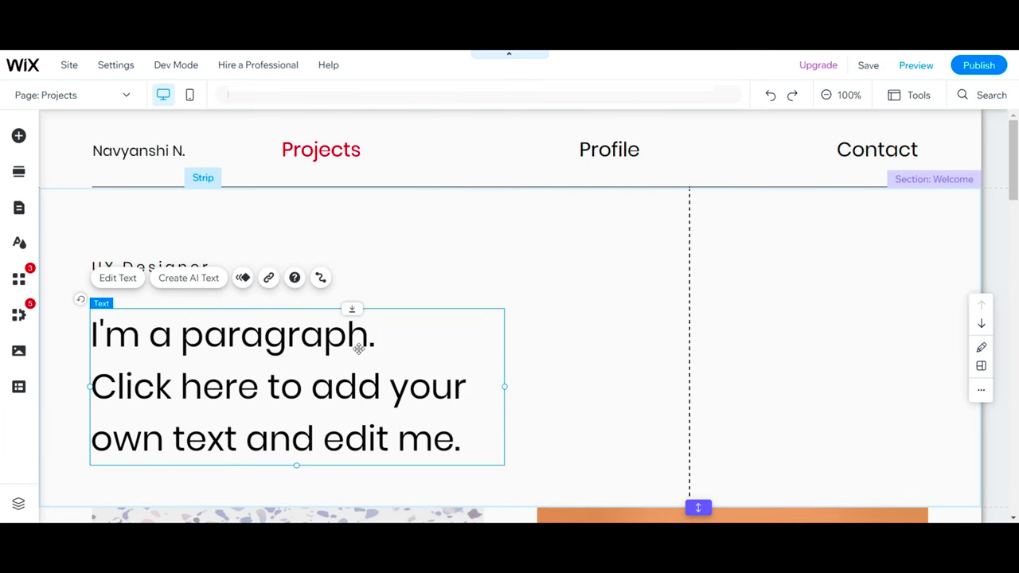
double_click(265, 341)
key("ctrl+v")
scroll(301, 364, "down", 2)
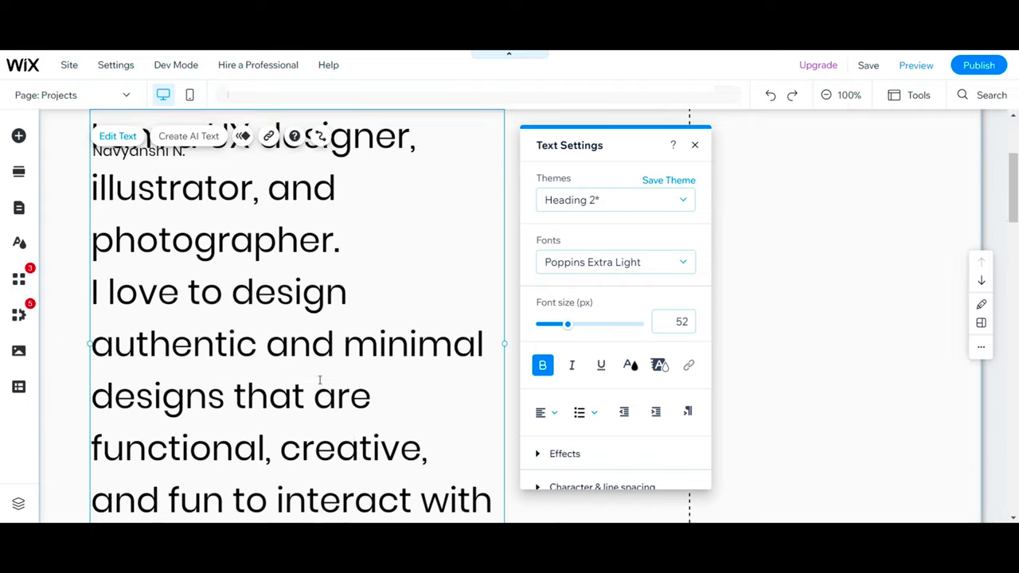
Set the font size of the whole bio text to 40 px and close its text settings.
key("ctrl+a")
left_click_drag(565, 325, 558, 330)
left_click(459, 358)
scroll(459, 357, "up", 1)
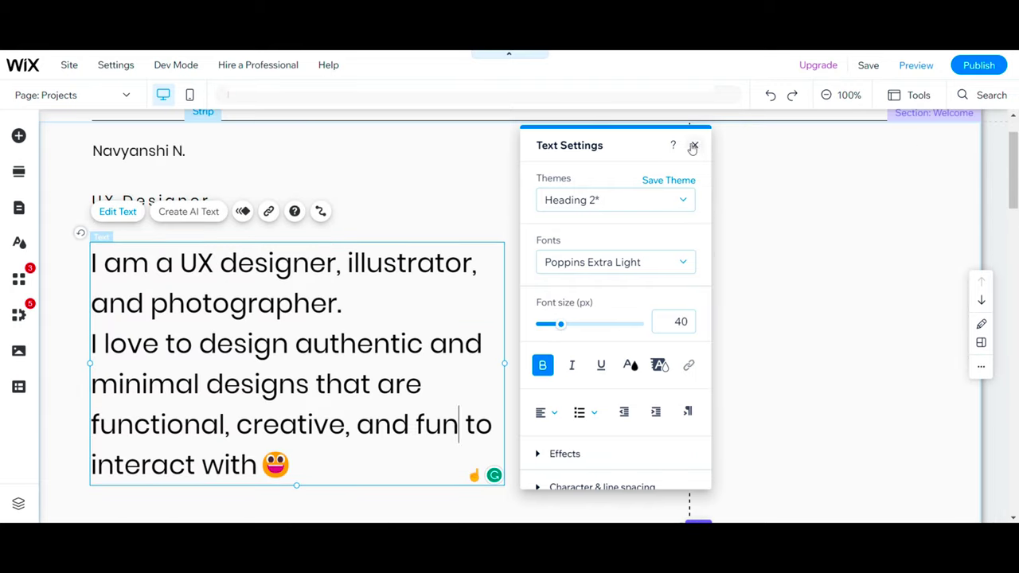
left_click(695, 145)
key("Escape")
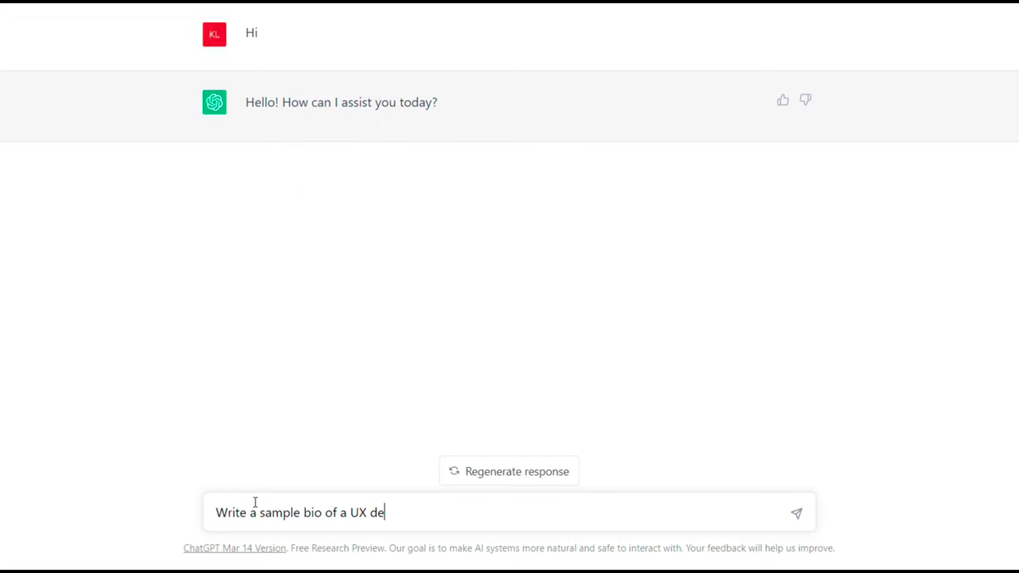
Switch to ChatGPT, request a sample bio of a UX designer for a portfolio, and send the follow-up "Please write a short bii".
type("folio")
key("Return")
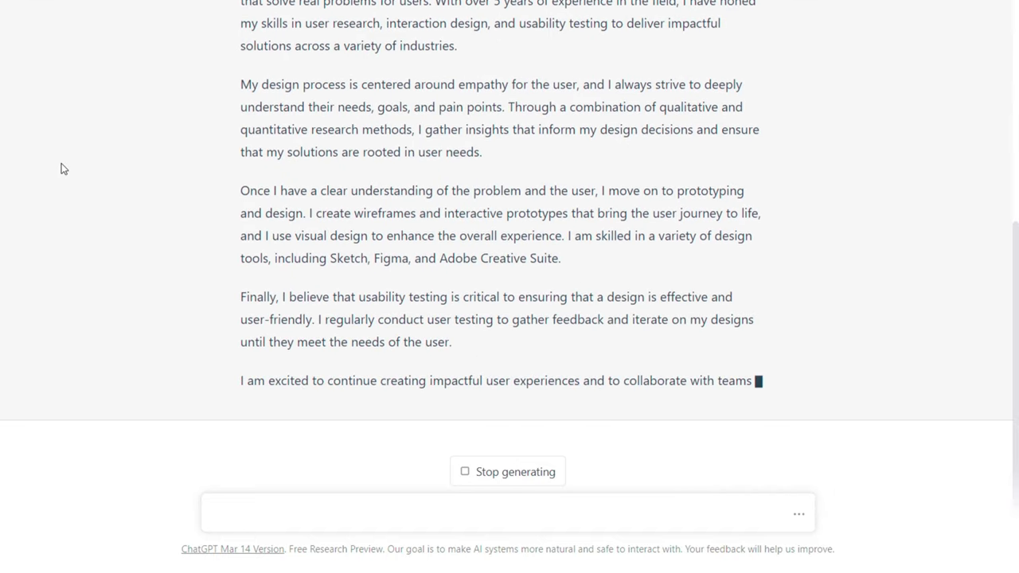
left_click(241, 519)
type("Please write a sh")
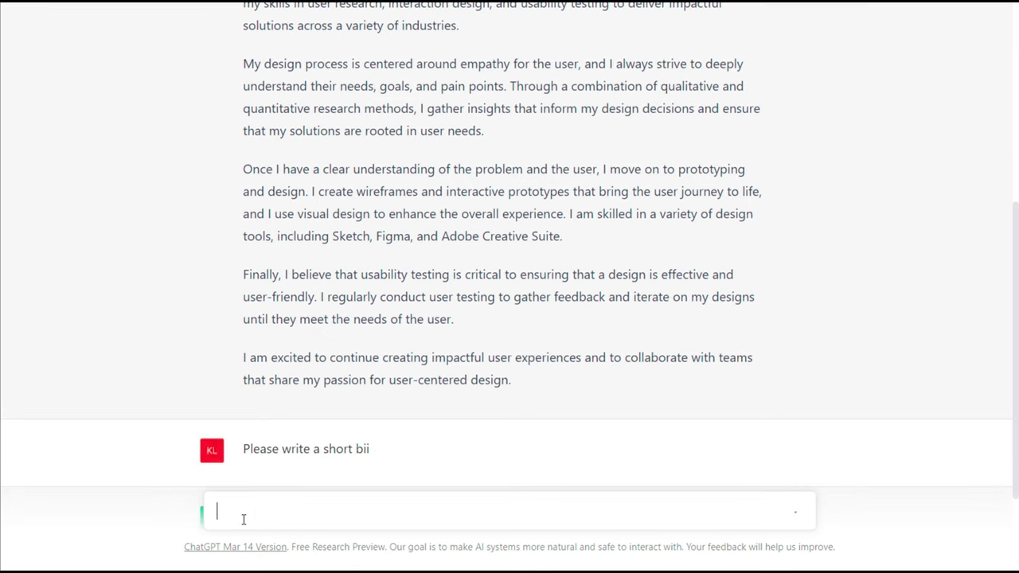
type("ort bii")
key("Return")
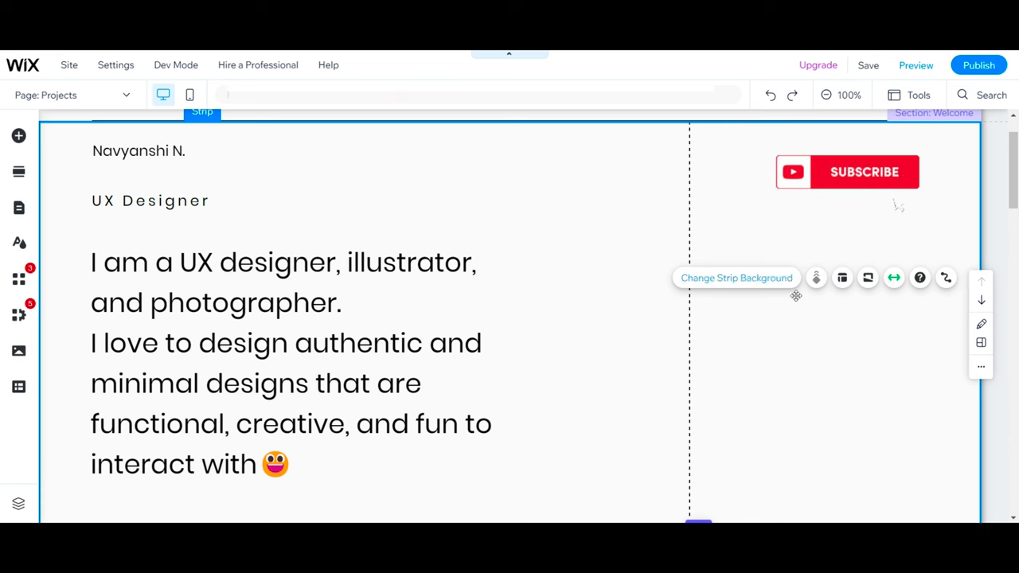
Add a second column to the welcome section's strip on the Projects page.
left_click(843, 279)
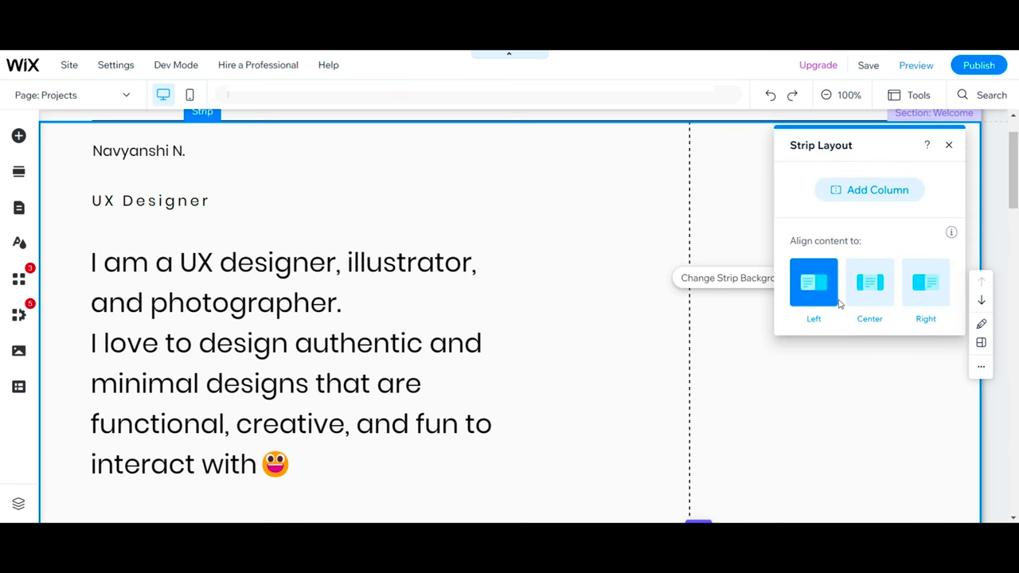
left_click(875, 191)
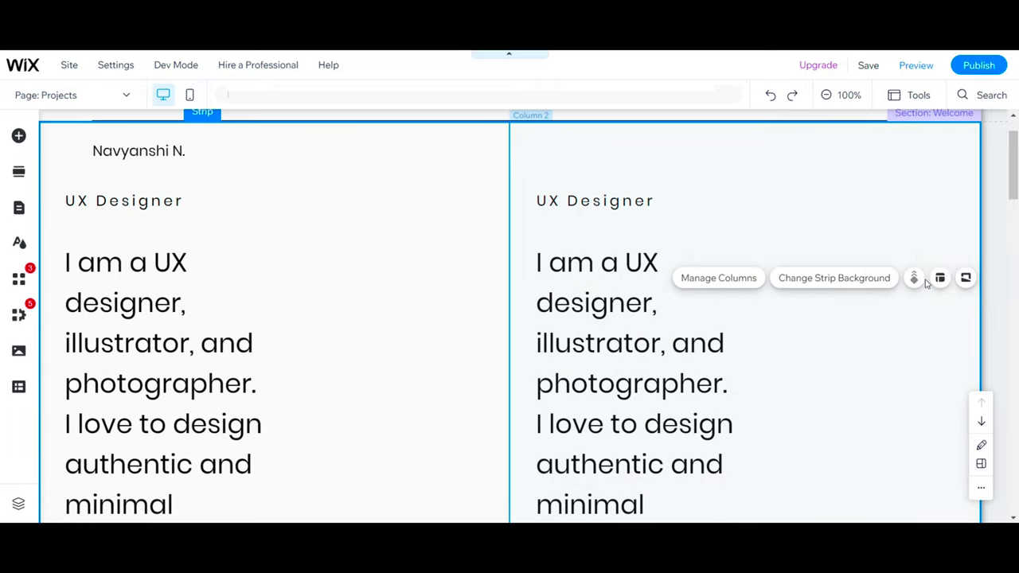
Widen the first column of the welcome strip and delete the duplicated text from the second column.
left_click(940, 281)
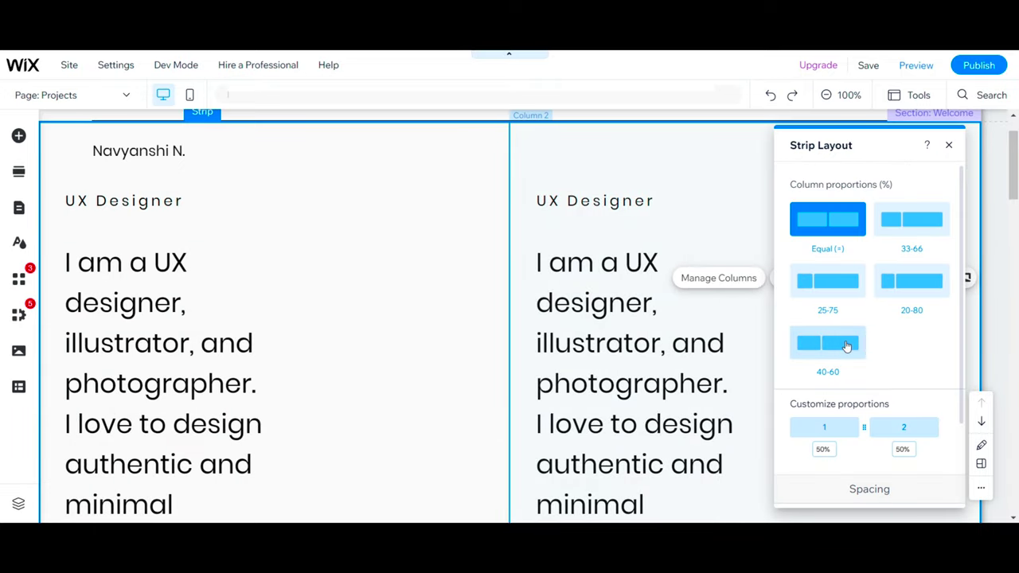
left_click_drag(864, 427, 887, 427)
scroll(869, 358, "down", 3)
left_click(740, 372)
key("Delete")
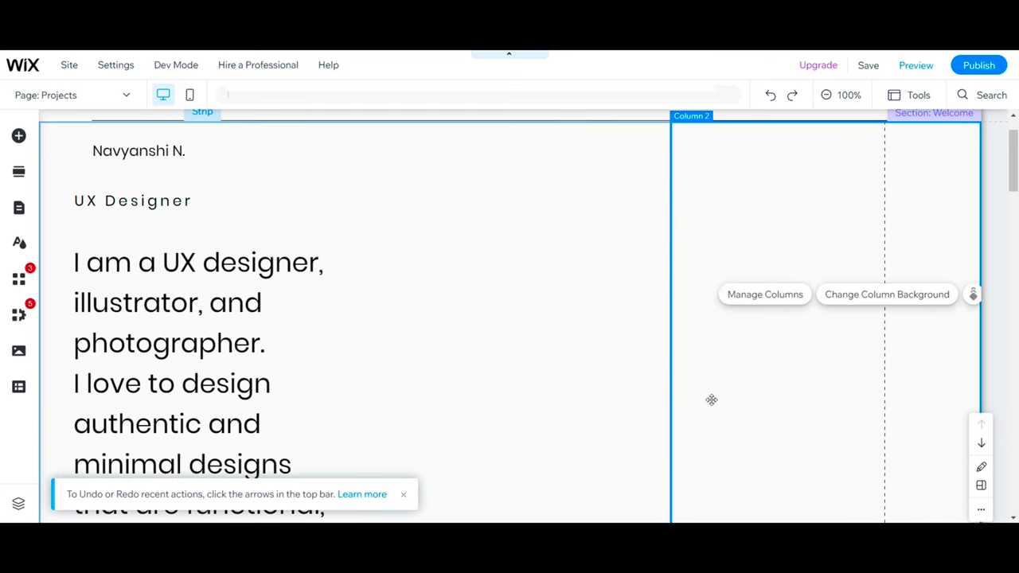
Widen the bio text box to fill more of the strip's first column.
left_click(330, 421)
left_click_drag(350, 423, 469, 409)
left_click(675, 340)
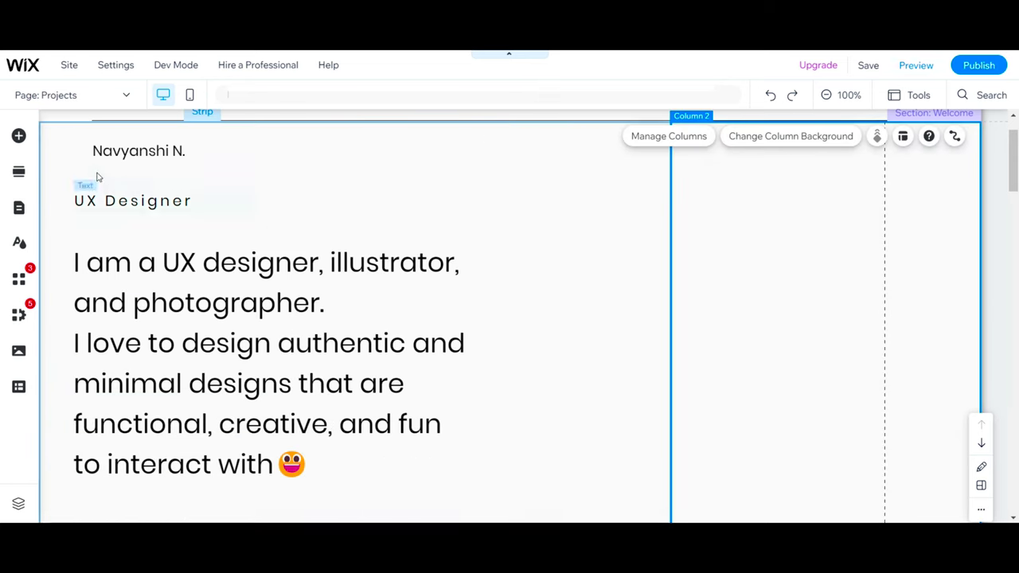
Upload the portrait photo IMG20221118140523.jpg, add it to the page and place it beside the bio text.
left_click(18, 135)
left_click(69, 178)
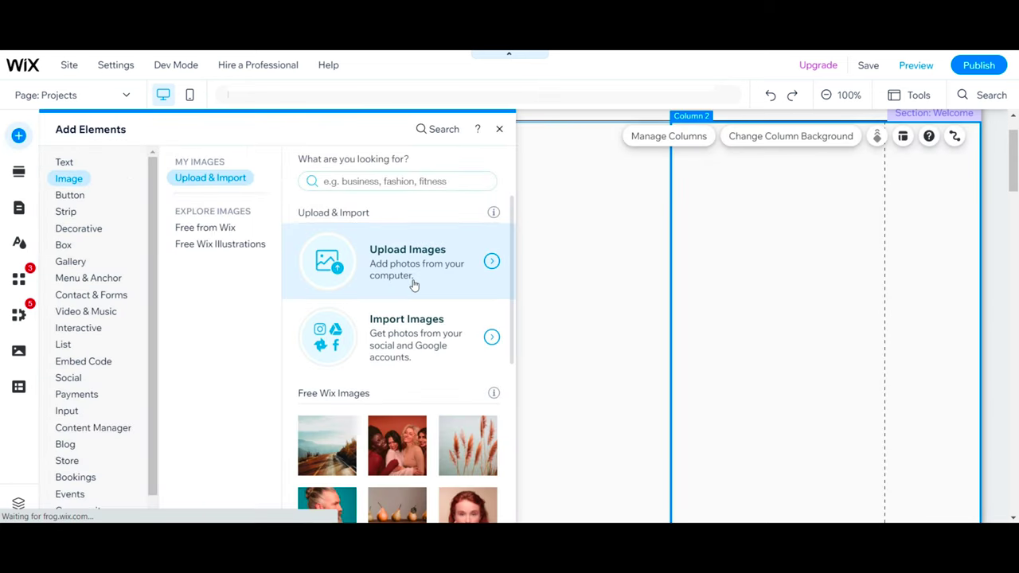
left_click(413, 270)
left_click(521, 331)
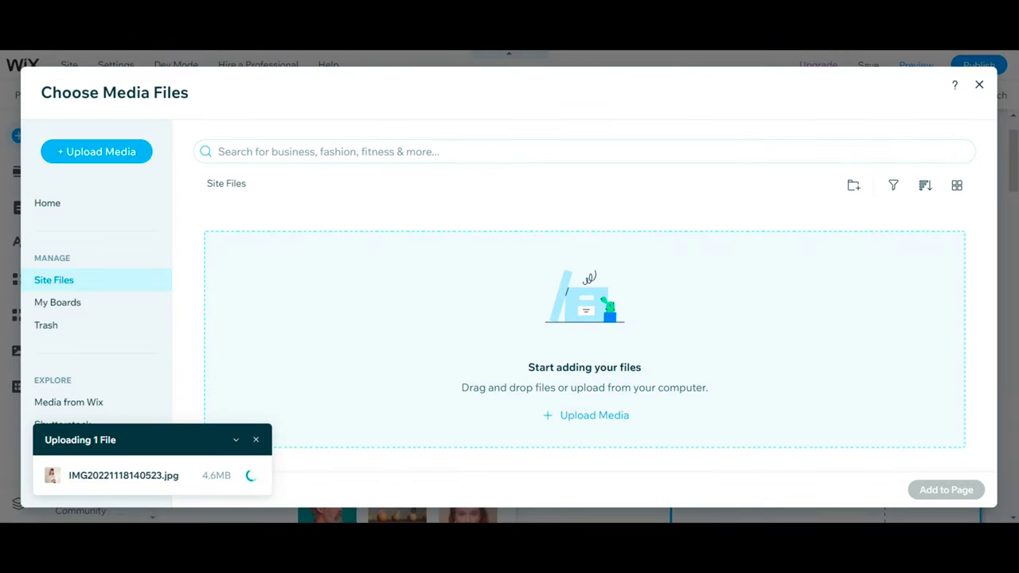
left_click(943, 489)
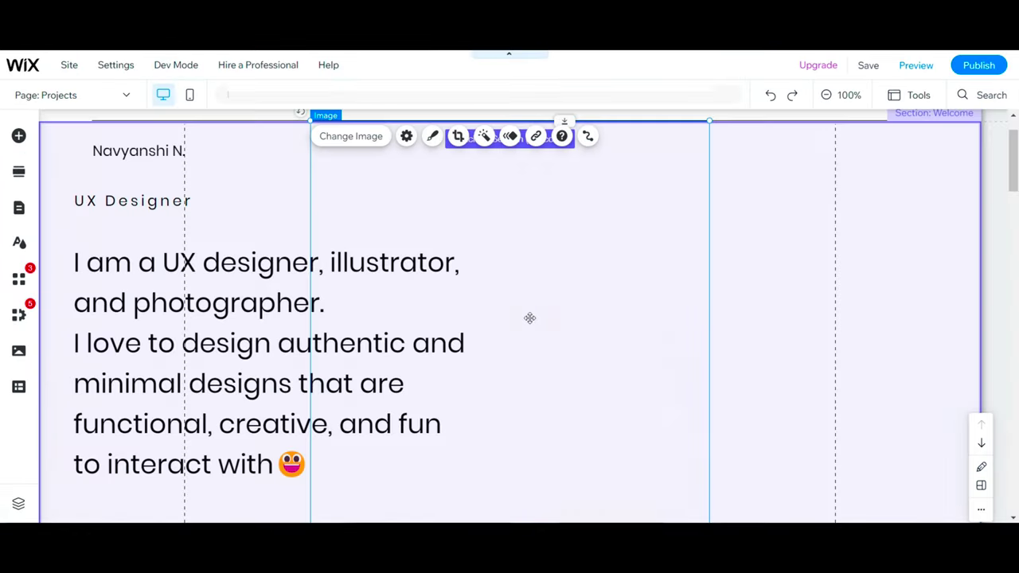
left_click_drag(479, 521, 589, 387)
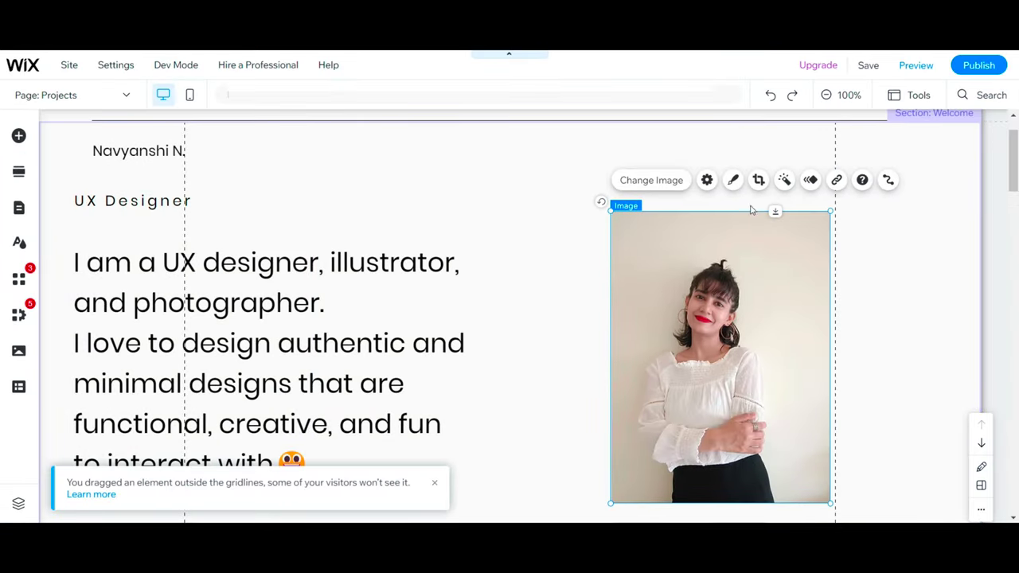
Crop the top of the portrait photo and reposition it beside the bio text.
left_click(761, 182)
left_click_drag(594, 161, 594, 193)
left_click(930, 157)
left_click_drag(740, 370, 707, 359)
left_click(721, 207)
scroll(529, 358, "down", 3)
left_click(533, 342)
scroll(530, 358, "down", 2)
left_click(447, 328)
left_click(548, 333)
scroll(509, 325, "up", 5)
left_click(566, 204)
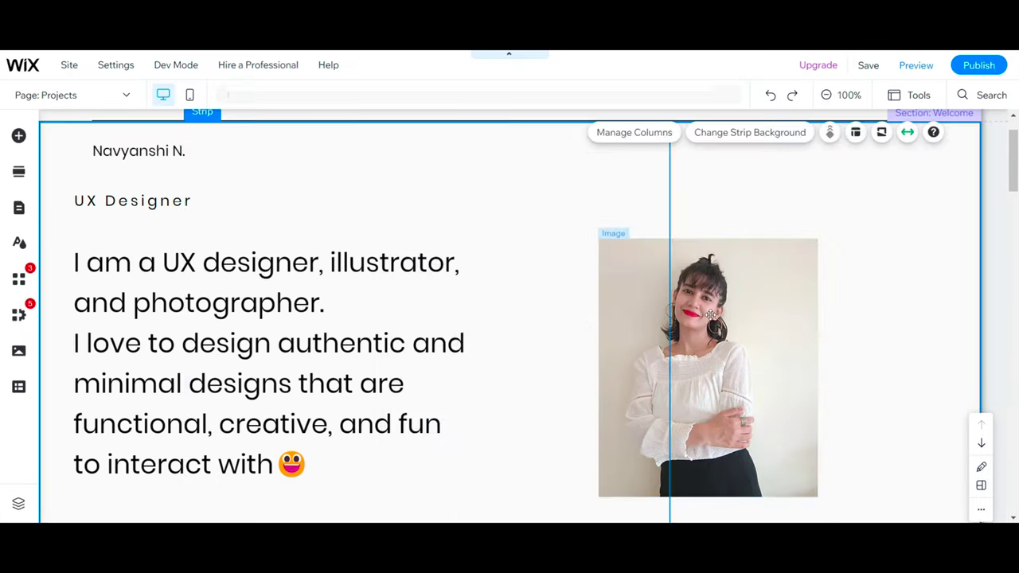
Cut out the portrait's background in Photo Studio with no background color, and use the edited image on the page.
left_click(647, 209)
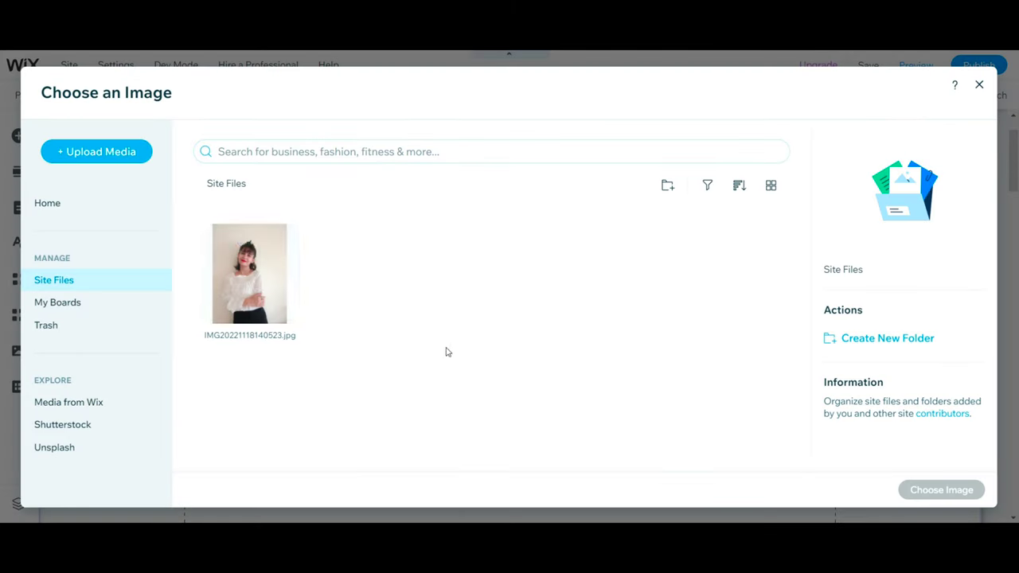
left_click(240, 302)
scroll(871, 382, "down", 1)
left_click(874, 334)
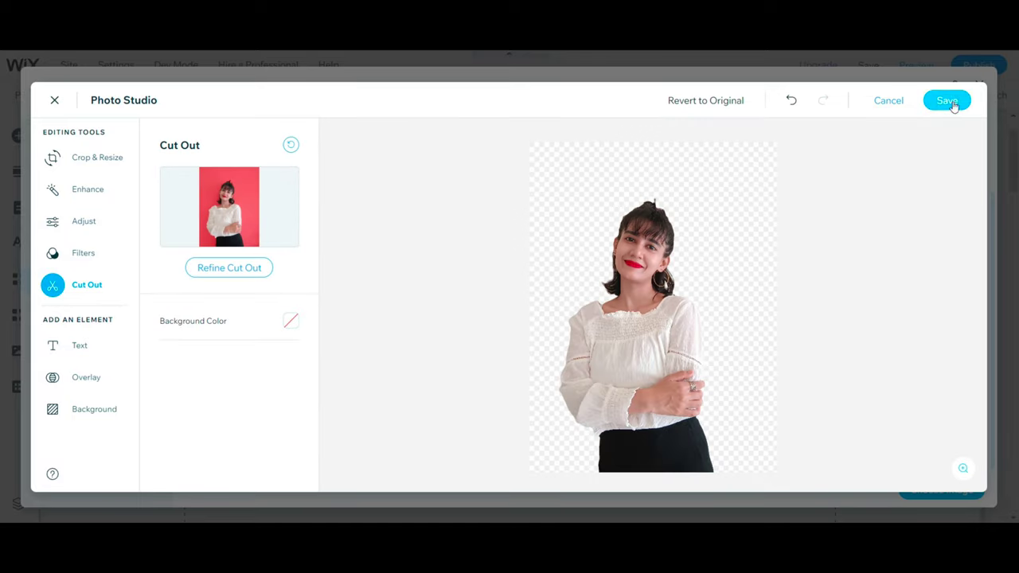
left_click(290, 321)
left_click(241, 401)
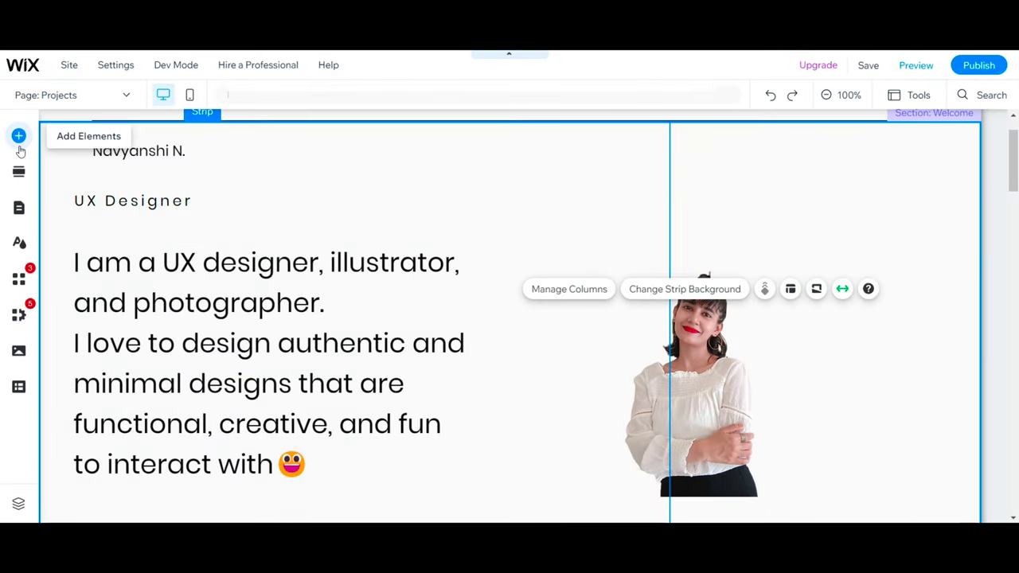
Add a basic Square vector shape from the Wix media to the page.
left_click(18, 136)
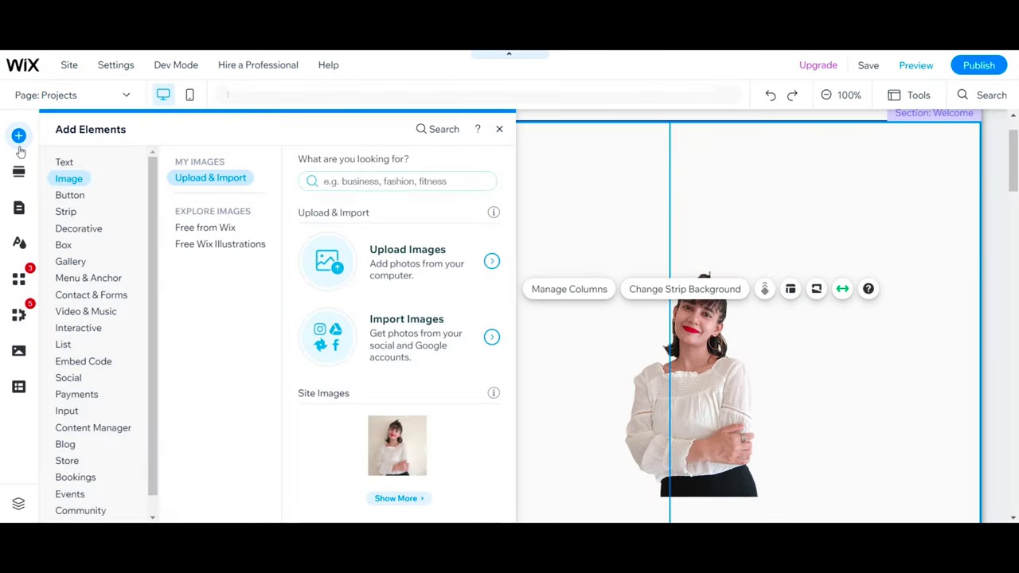
mouse_move(77, 230)
scroll(405, 447, "down", 20)
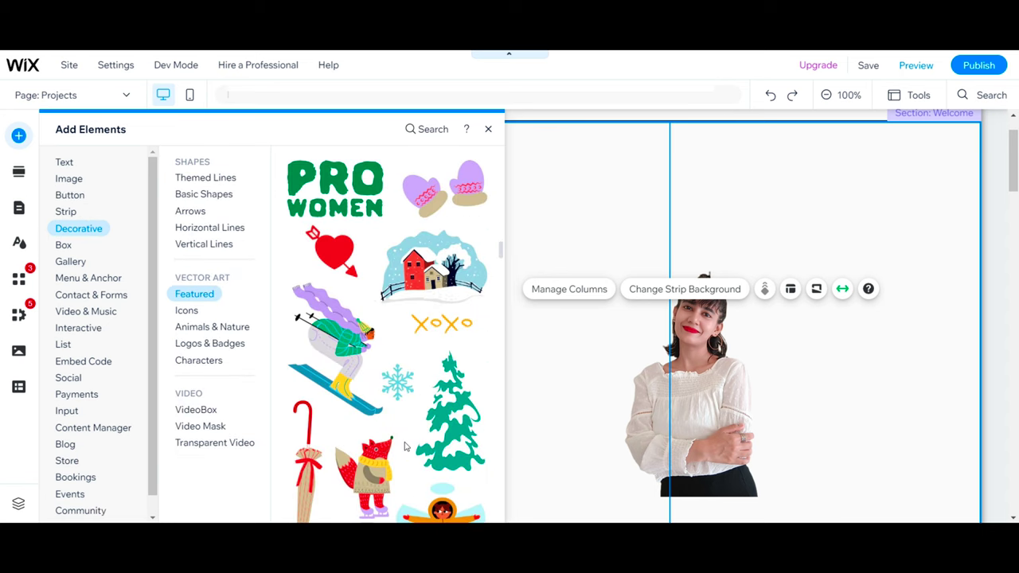
scroll(406, 448, "up", 15)
left_click(401, 224)
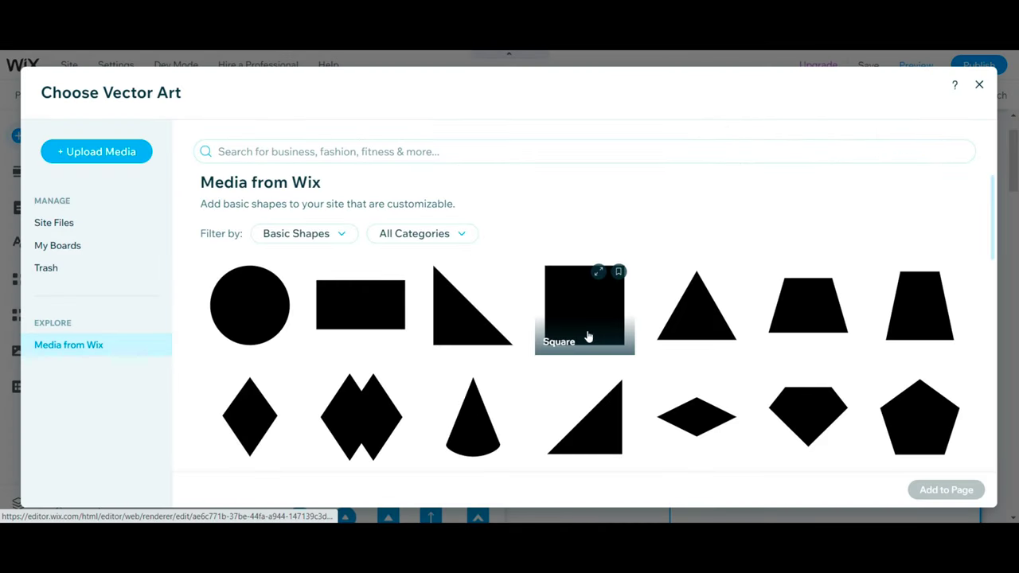
left_click(581, 322)
scroll(809, 434, "down", 2)
left_click(942, 491)
Resize the square and place it behind the cut-out portrait.
left_click_drag(536, 337, 776, 434)
left_click_drag(701, 462, 732, 462)
left_click(576, 369)
left_click_drag(575, 368, 623, 358)
Fill the square with a light yellow and give it a drop shadow.
left_click(751, 222)
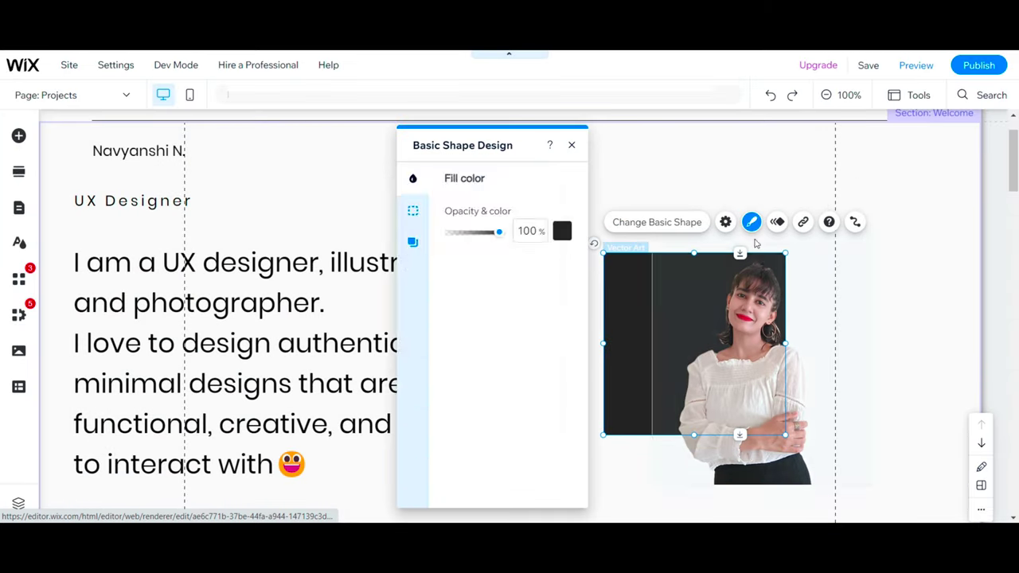
left_click(562, 231)
left_click(444, 326)
left_click(520, 349)
left_click(443, 207)
left_click_drag(391, 290, 408, 289)
left_click(430, 419)
left_click(562, 231)
left_click(532, 188)
left_click(412, 243)
left_click(413, 242)
left_click(555, 218)
Align the portrait and the yellow square so the head rises above the square and both bottom edges meet.
left_click_drag(742, 382, 695, 332)
left_click(585, 374)
left_click_drag(599, 339, 619, 366)
left_click_drag(612, 359, 608, 382)
left_click(732, 348)
left_click_drag(732, 347, 698, 343)
left_click_drag(598, 201, 584, 189)
left_click(549, 319)
Save the site under the free Wix domain with the address ending my-site-1.
key("ctrl+s")
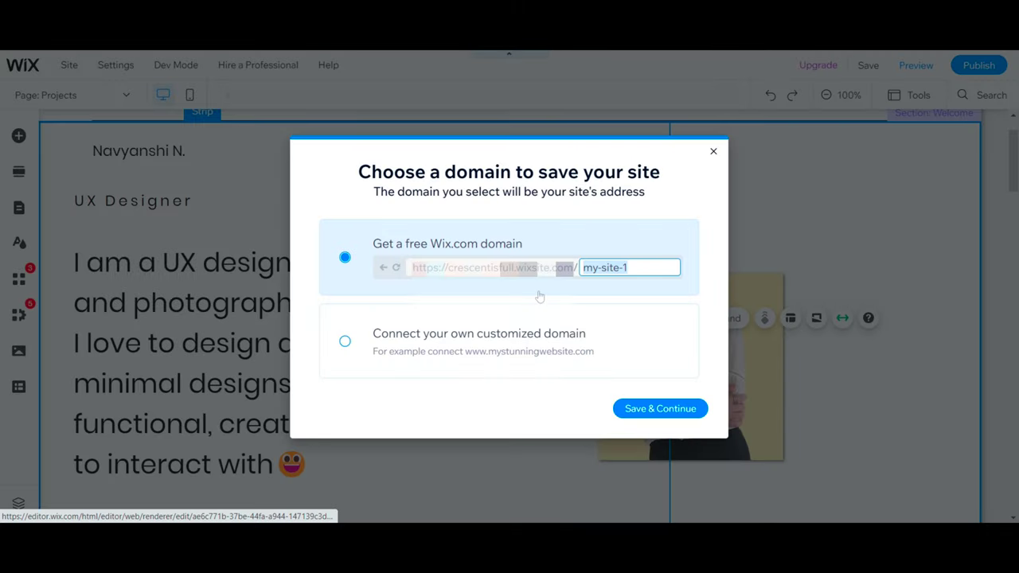
left_click(654, 409)
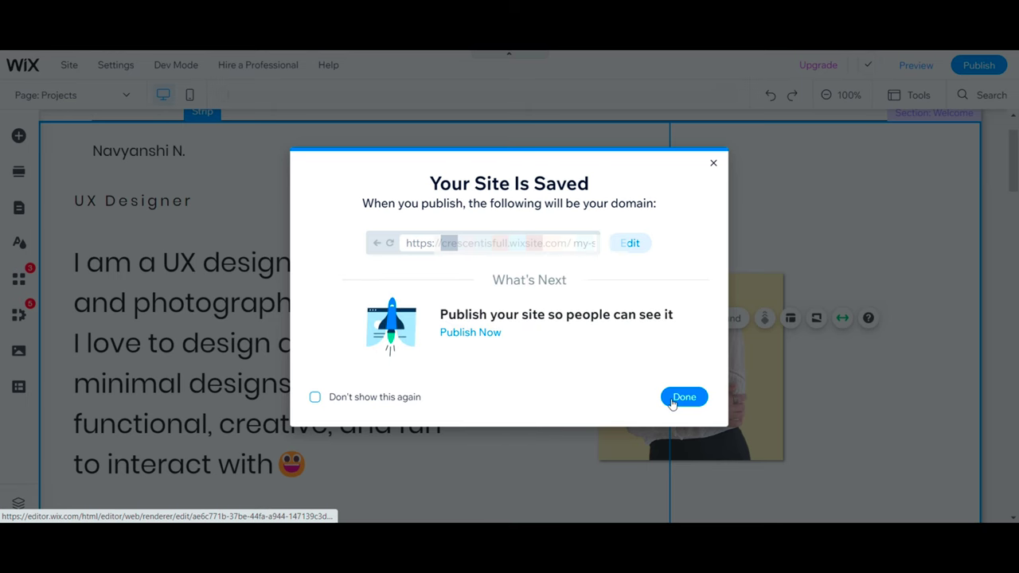
left_click(673, 398)
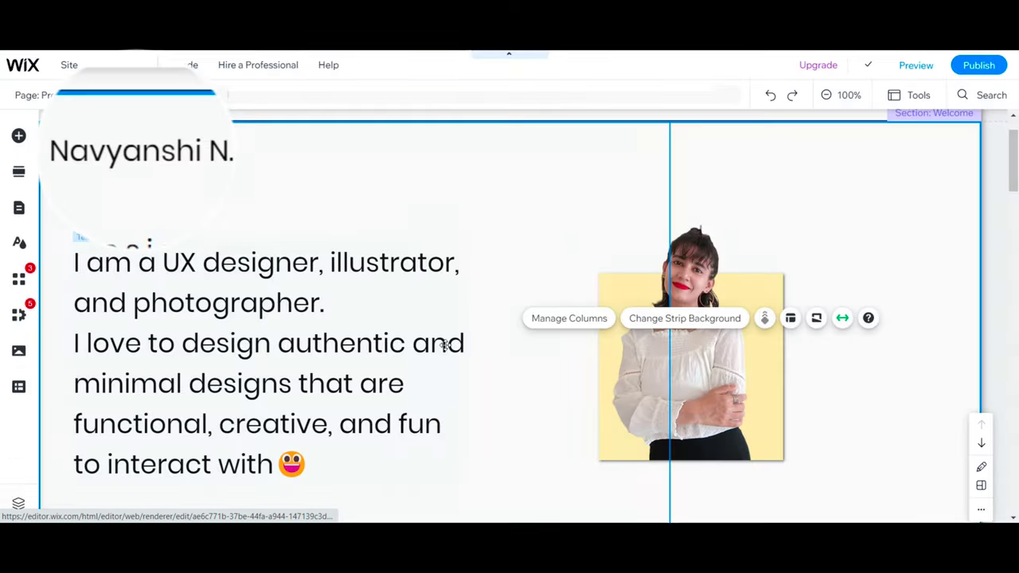
Create the site media folders Project 1, Project 2 and Project 3, and open the projects gallery's image selection.
scroll(466, 390, "down", 1)
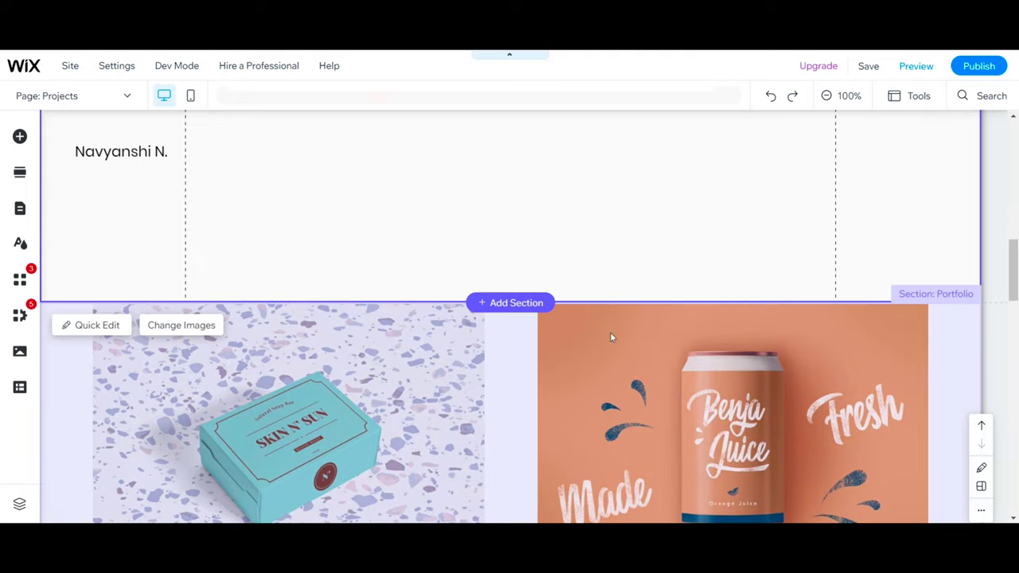
left_click(610, 336)
left_click(332, 207)
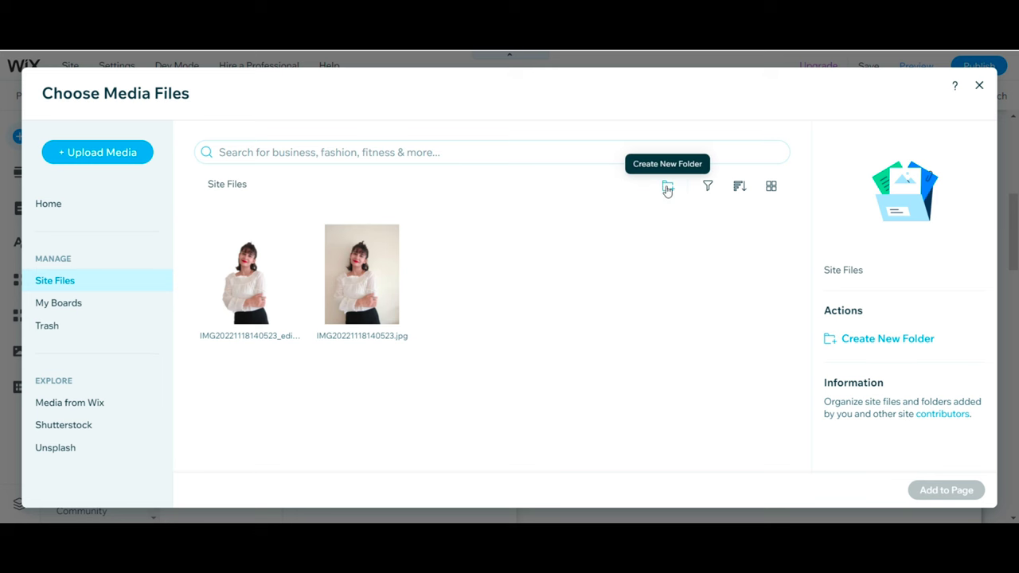
left_click(667, 187)
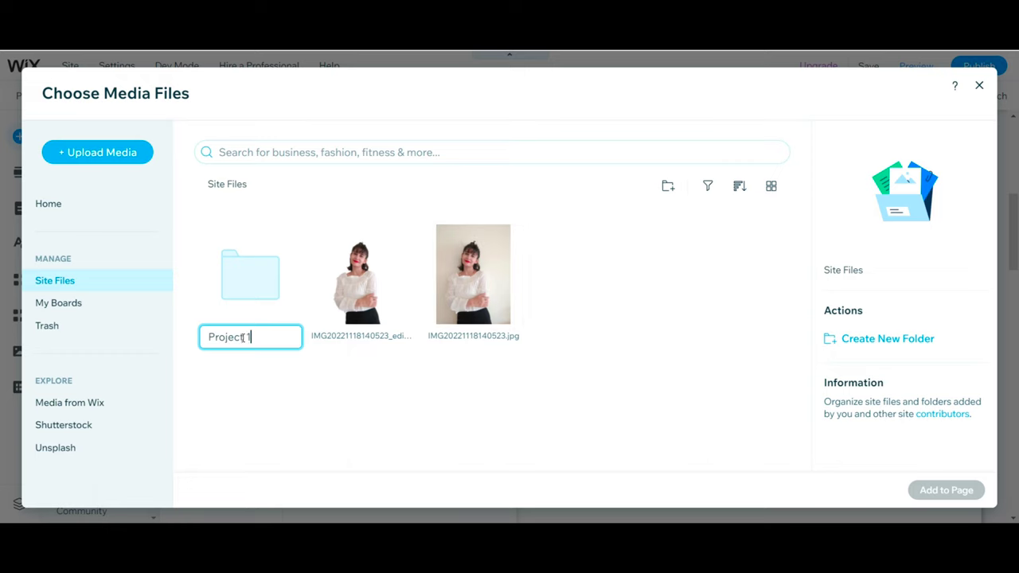
key("Return")
left_click(667, 186)
type("Project 2")
left_click(667, 185)
type("Project 3")
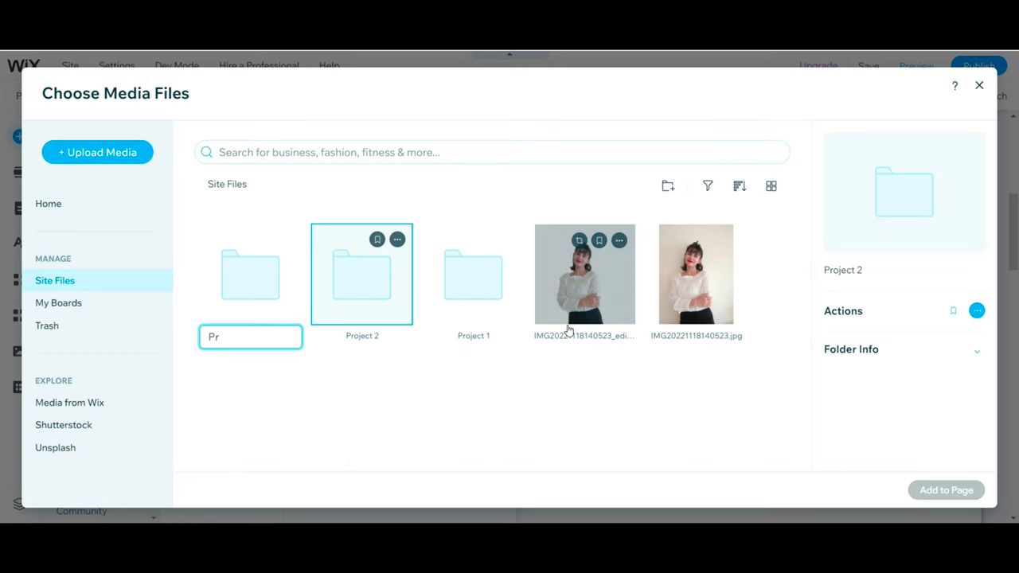
key("Return")
double_click(473, 271)
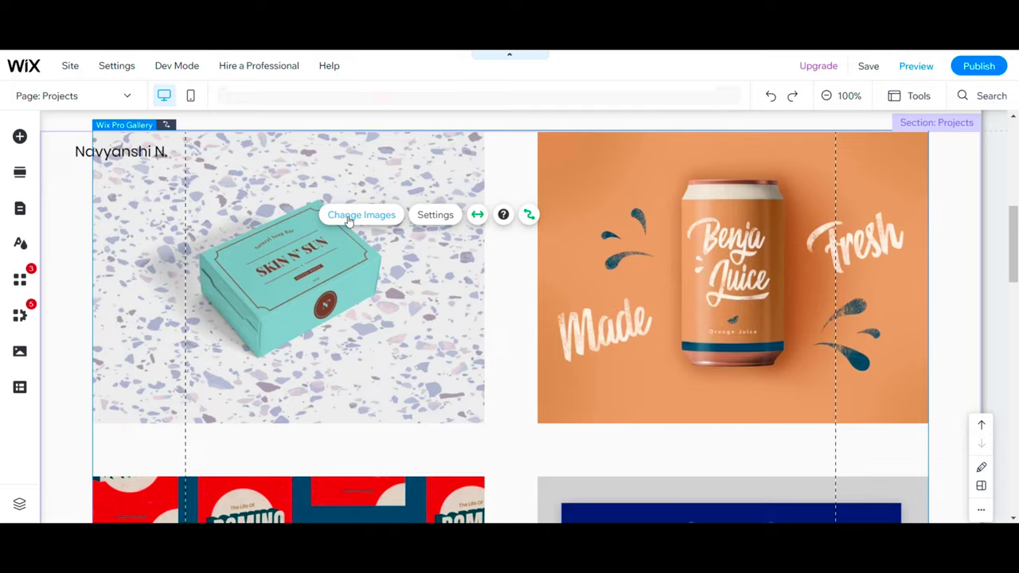
left_click(348, 221)
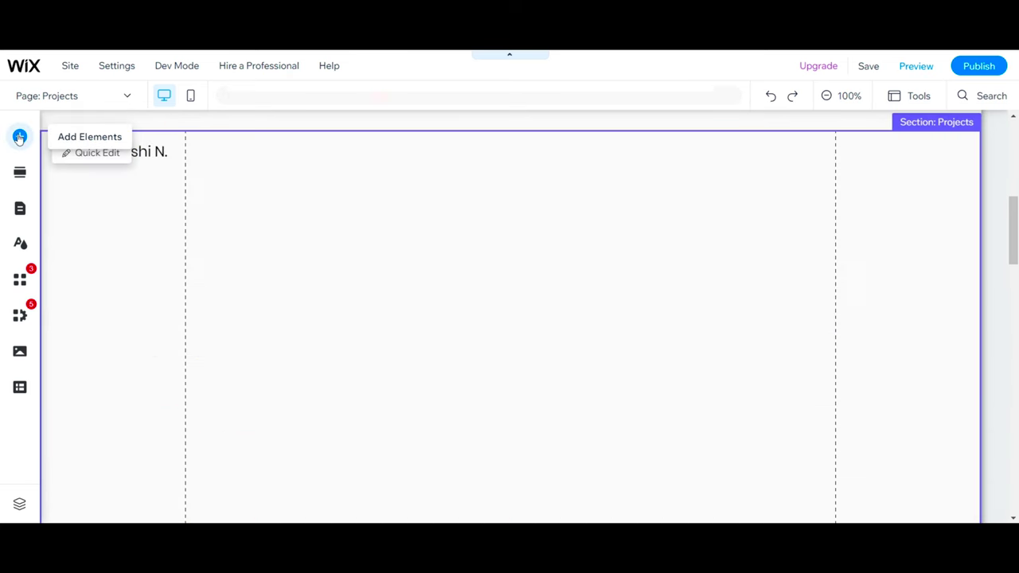
Add a four-column strip with food photos and the headings "Events" and "Parties" to the Projects section.
left_click(19, 136)
left_click(70, 214)
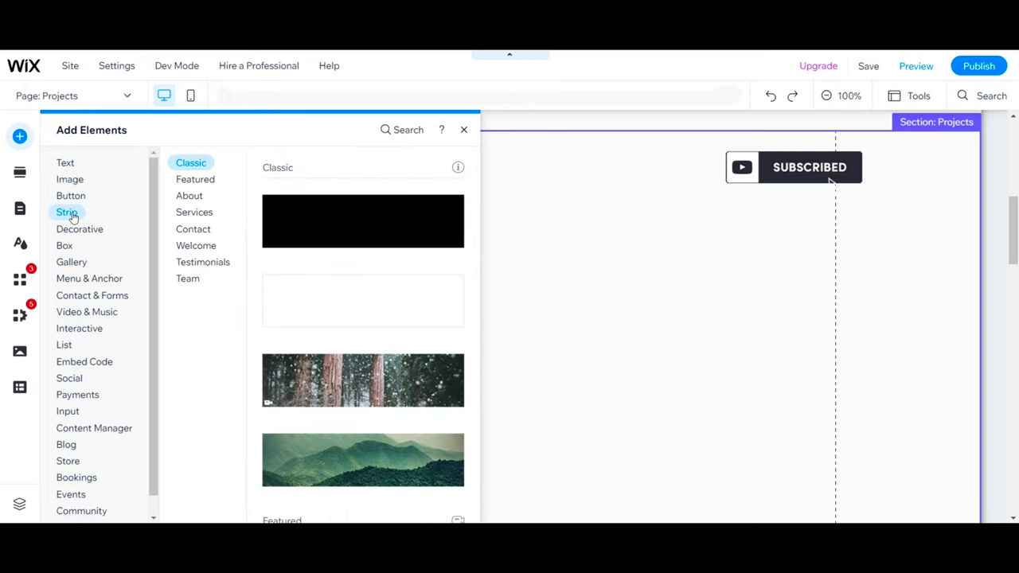
scroll(366, 390, "down", 15)
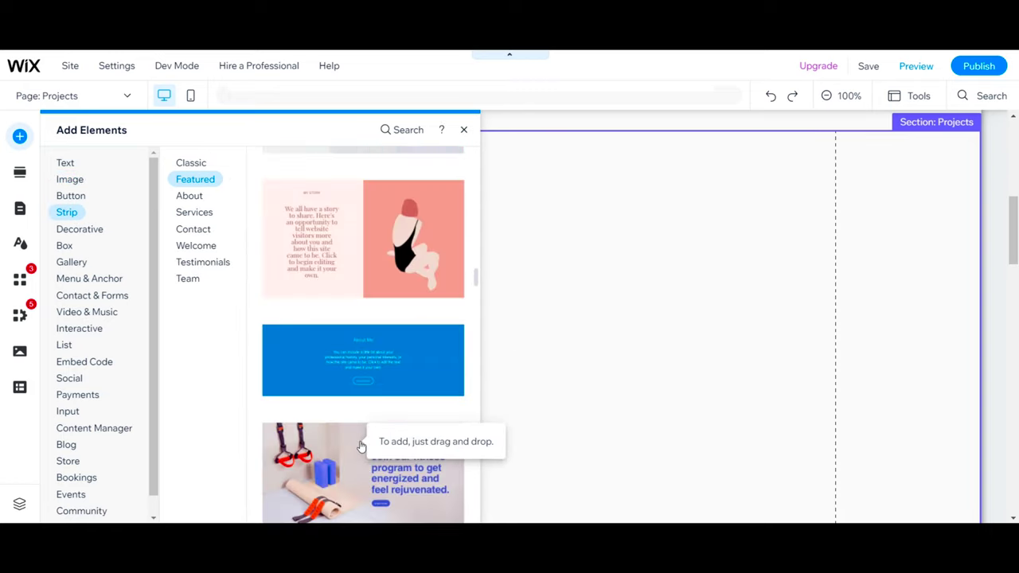
scroll(321, 431, "down", 12)
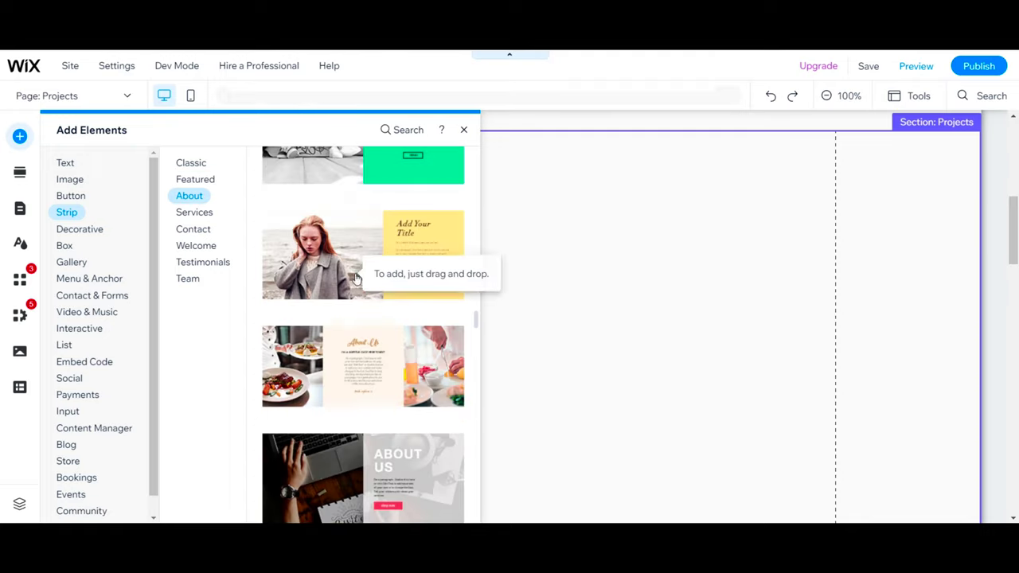
left_click(348, 407)
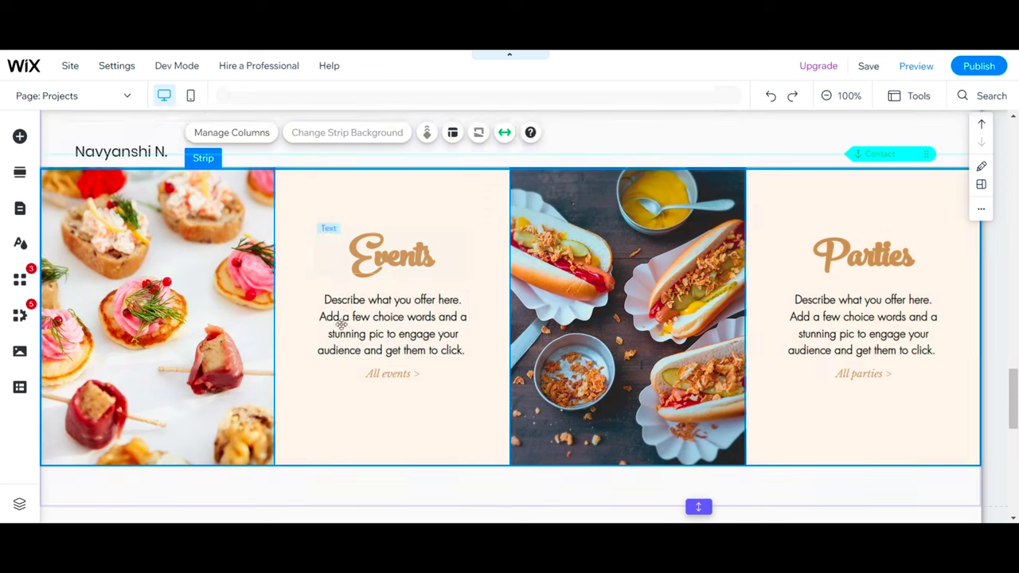
Replace the background image of the strip's first column with the Full Meal phone app mockup.
left_click(128, 398)
left_click(199, 133)
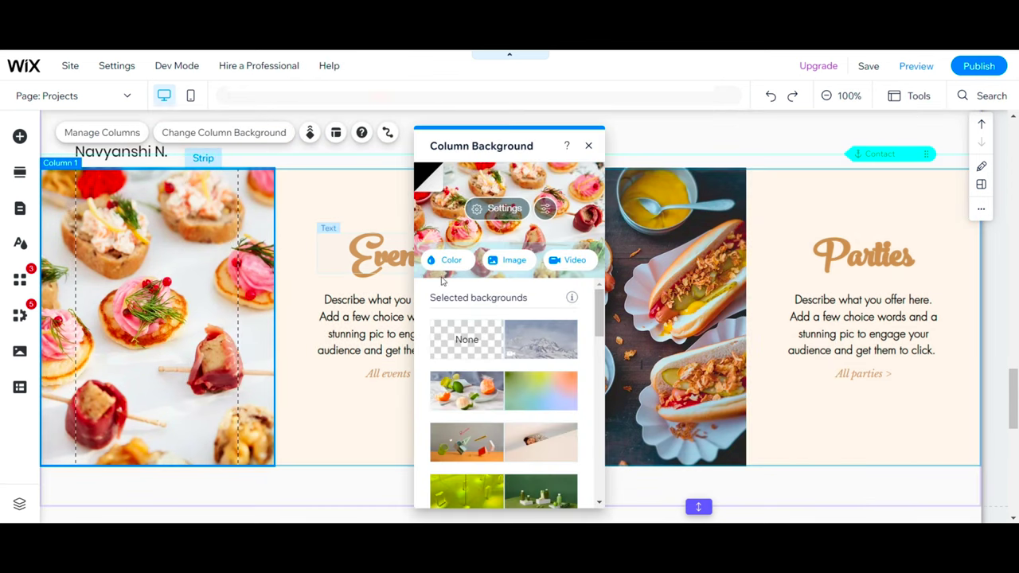
left_click(511, 260)
left_click(70, 234)
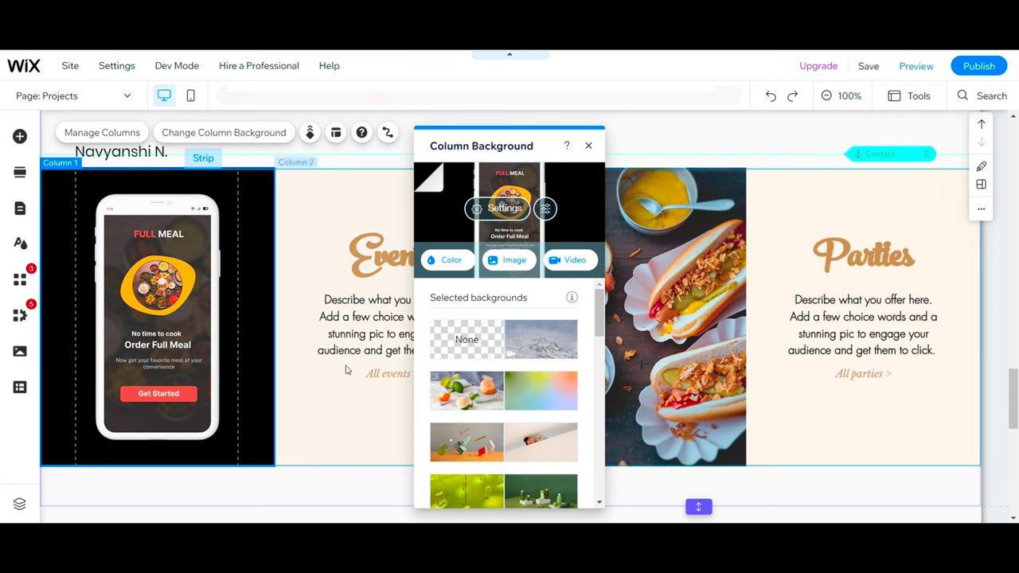
Change the "Events" heading to "Food Ordering App" in Poppins Semi Bold at 44 px.
left_click(405, 262)
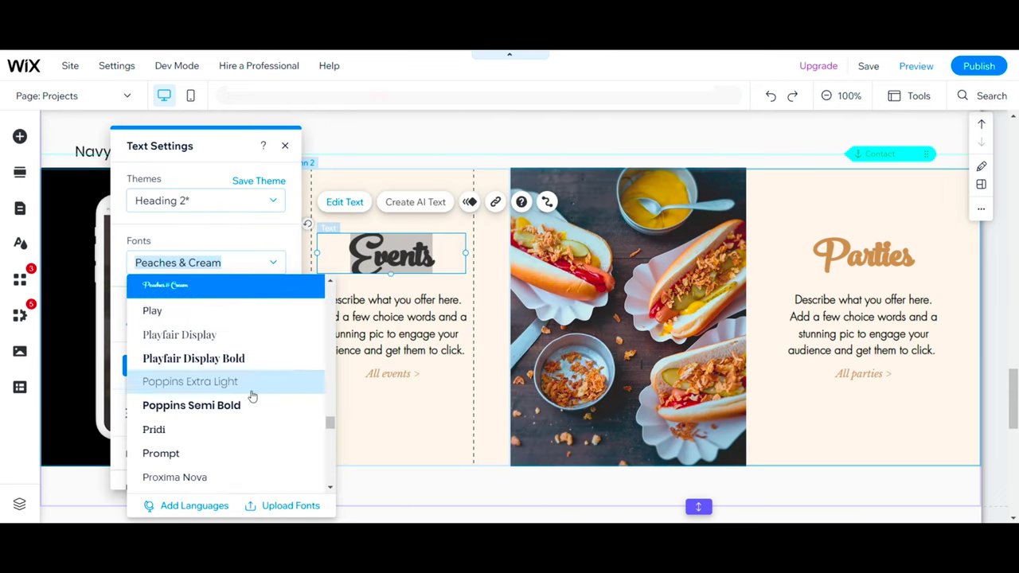
left_click(238, 405)
left_click_drag(175, 329, 152, 331)
left_click(258, 265)
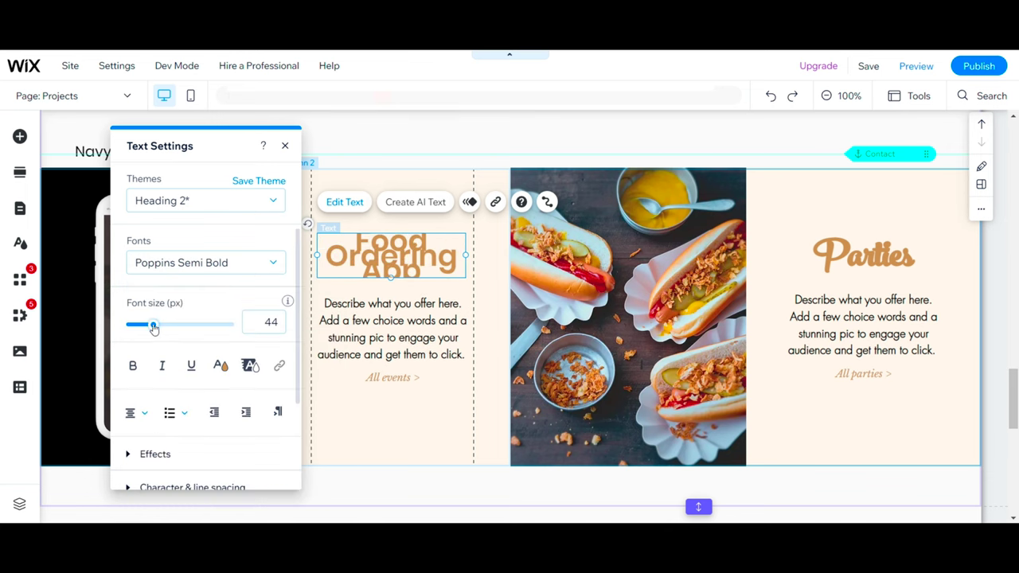
Left-align the "Food Ordering App" heading, reduce its font size and widen its text box to about 235 px.
left_click(132, 412)
left_click(147, 389)
left_click_drag(421, 270, 320, 240)
left_click_drag(154, 326, 149, 327)
left_click(469, 250)
left_click(445, 249)
left_click_drag(466, 245, 484, 245)
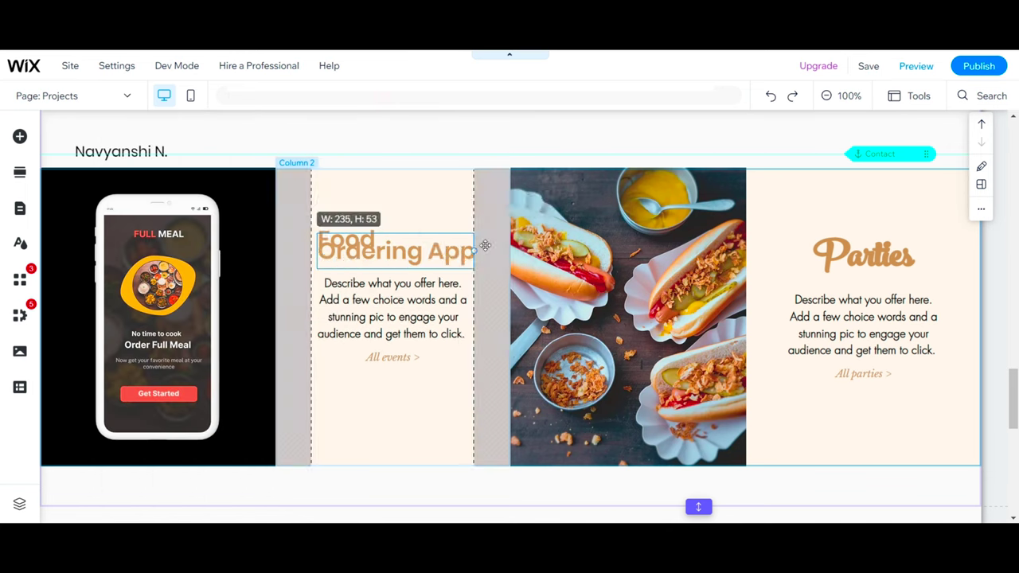
Increase the character and line spacing of the "Food Ordering App" heading and reduce its font size slightly.
left_click(344, 202)
scroll(207, 387, "down", 3)
left_click(194, 403)
mouse_move(144, 296)
left_mouse_down()
mouse_move(158, 298)
mouse_move(150, 297)
left_mouse_up()
left_click_drag(130, 402, 149, 402)
scroll(150, 383, "up", 3)
left_click_drag(148, 326, 146, 330)
left_click(491, 253)
left_click_drag(393, 253, 393, 254)
Set up an AI paragraph for the Food Ordering App description with business name "Design Portfolio", topic Projects and mention "Online food ordering app design".
left_click(392, 326)
left_click(415, 259)
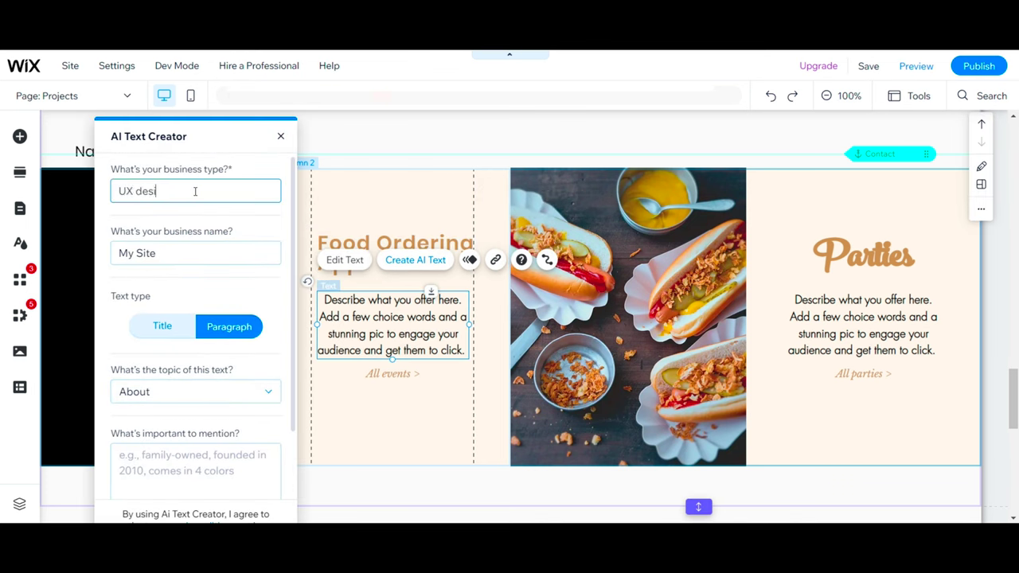
left_click(183, 252)
type("Design Portfolio")
scroll(183, 263, "down", 1)
left_click(177, 325)
left_click(183, 371)
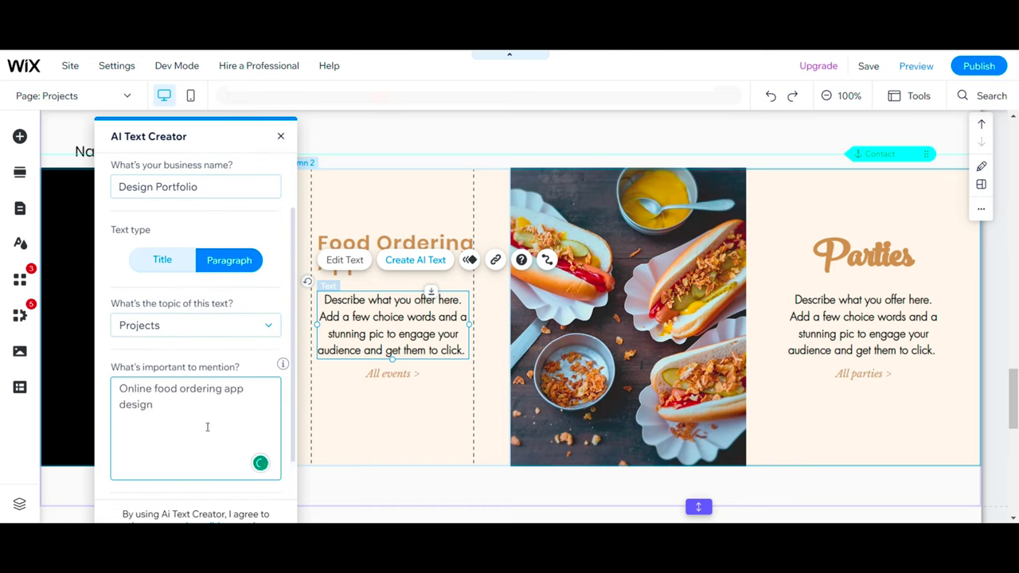
Generate the AI text options for the food app description and read through the suggestions.
scroll(206, 422, "down", 1)
left_click(195, 466)
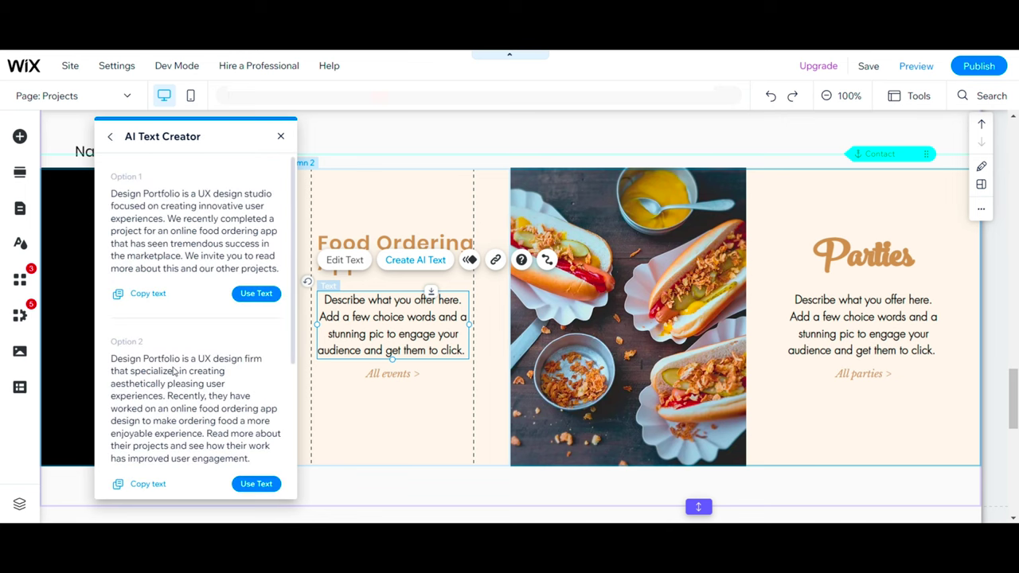
scroll(164, 392, "down", 2)
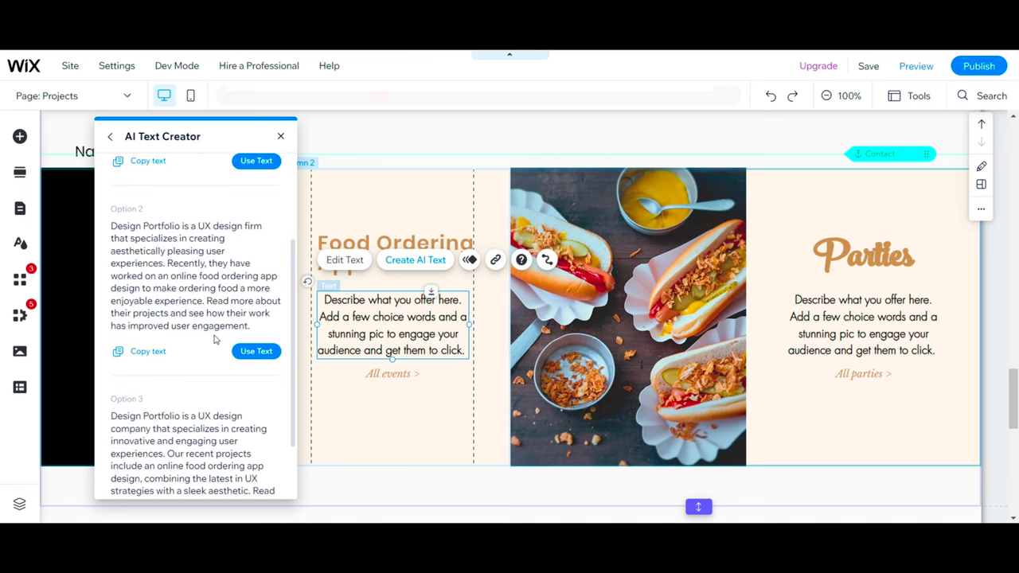
scroll(214, 340, "down", 1)
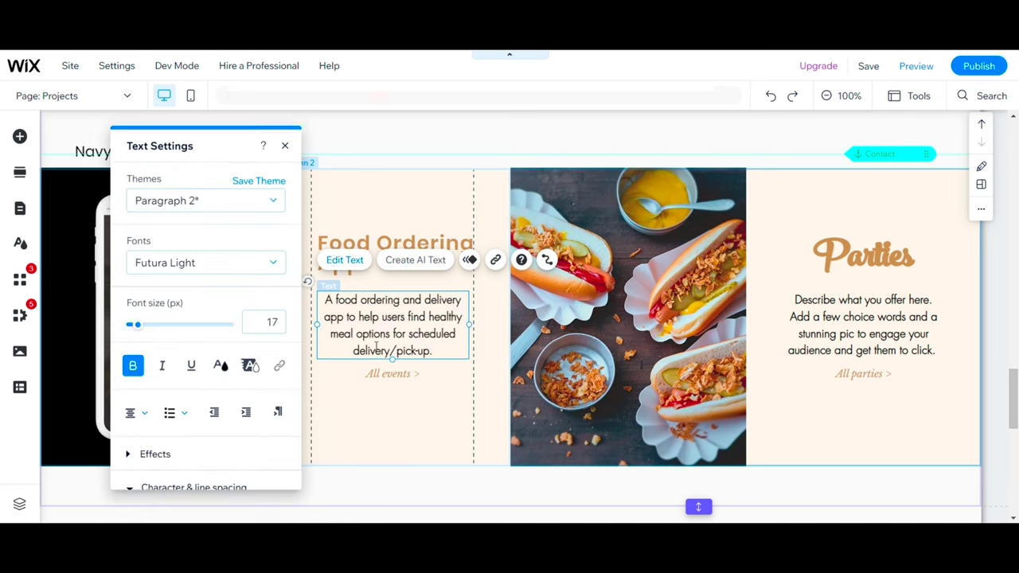
Change the "All events" button's label to "Read" and apply the rounded lavender SEND button preset to it.
left_click(416, 384)
double_click(406, 374)
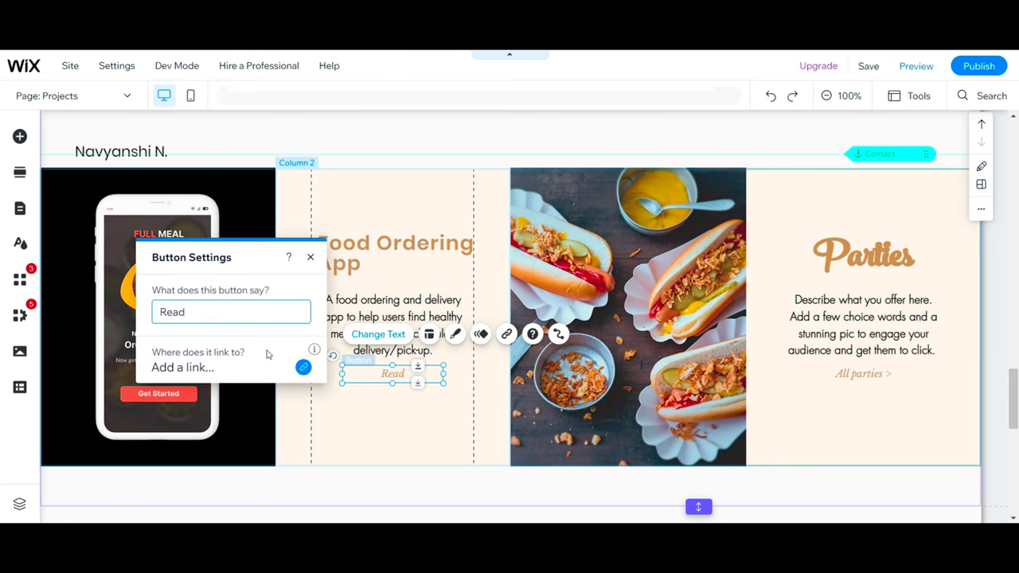
left_click(455, 335)
scroll(238, 358, "down", 10)
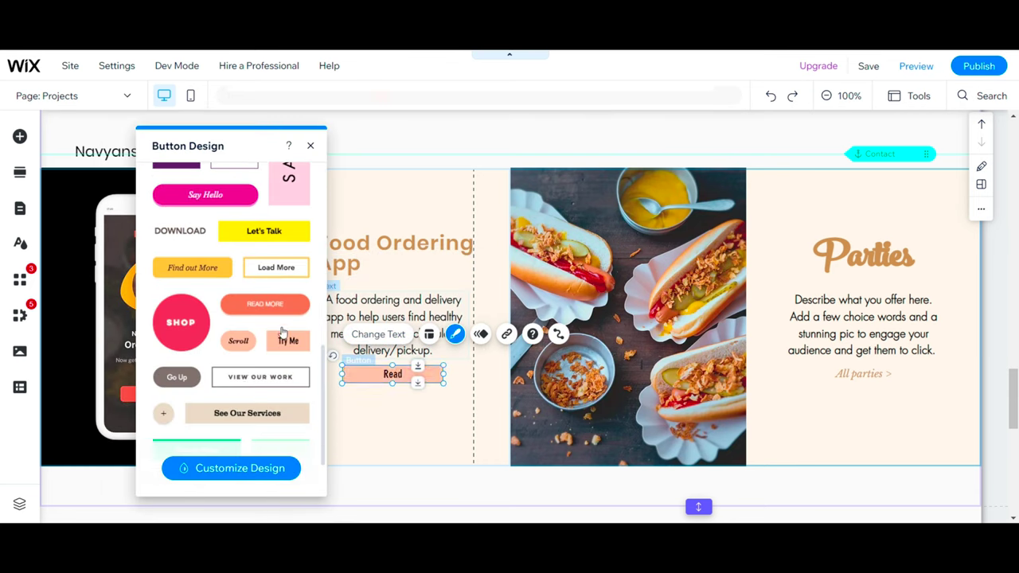
scroll(247, 381, "up", 8)
scroll(249, 381, "down", 2)
scroll(282, 322, "down", 2)
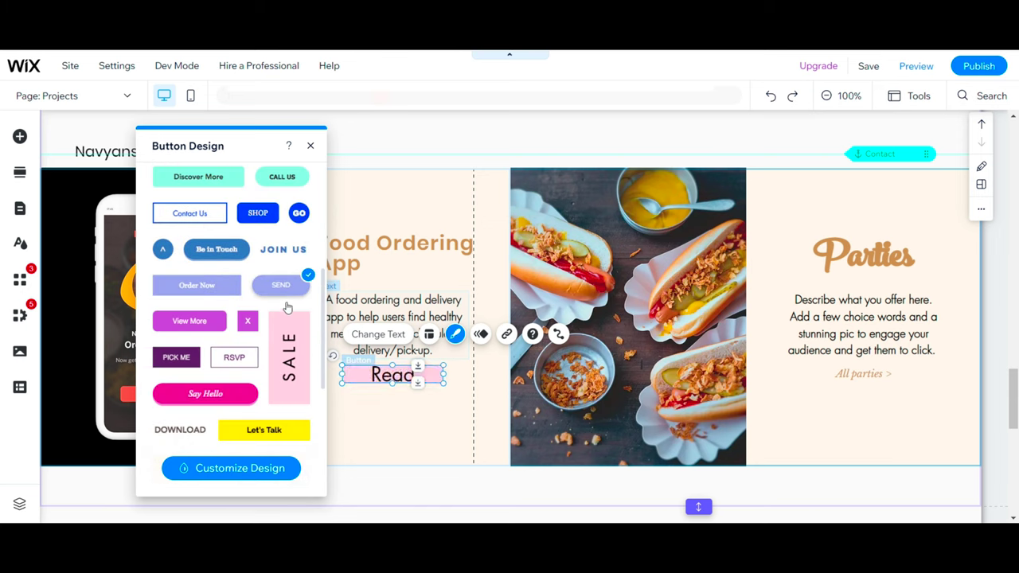
Examine the Read button's custom design options, including its regular text settings and hover state.
left_click(231, 468)
left_click(196, 262)
left_click(149, 321)
left_click(148, 384)
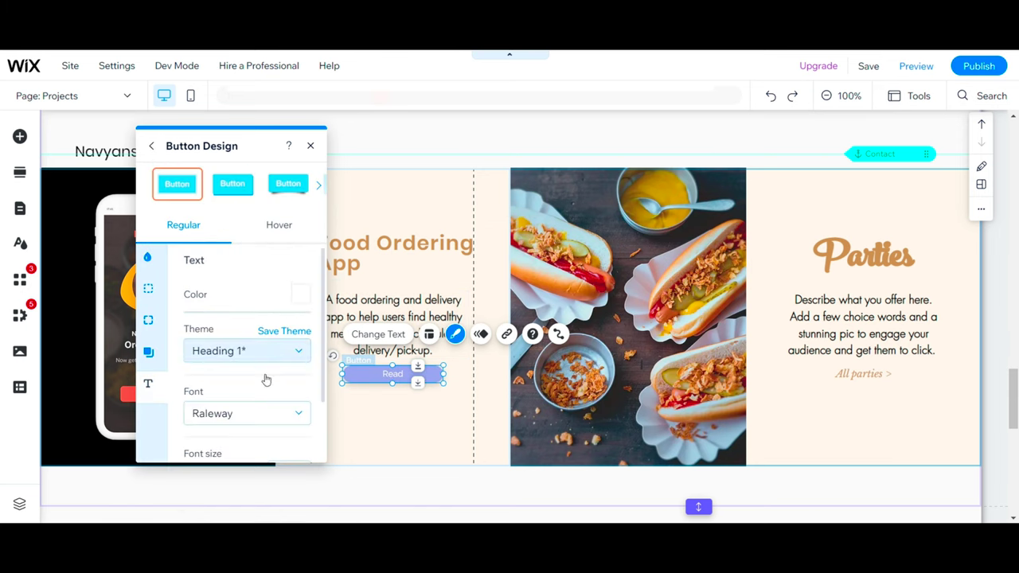
left_click(279, 225)
left_click(431, 409)
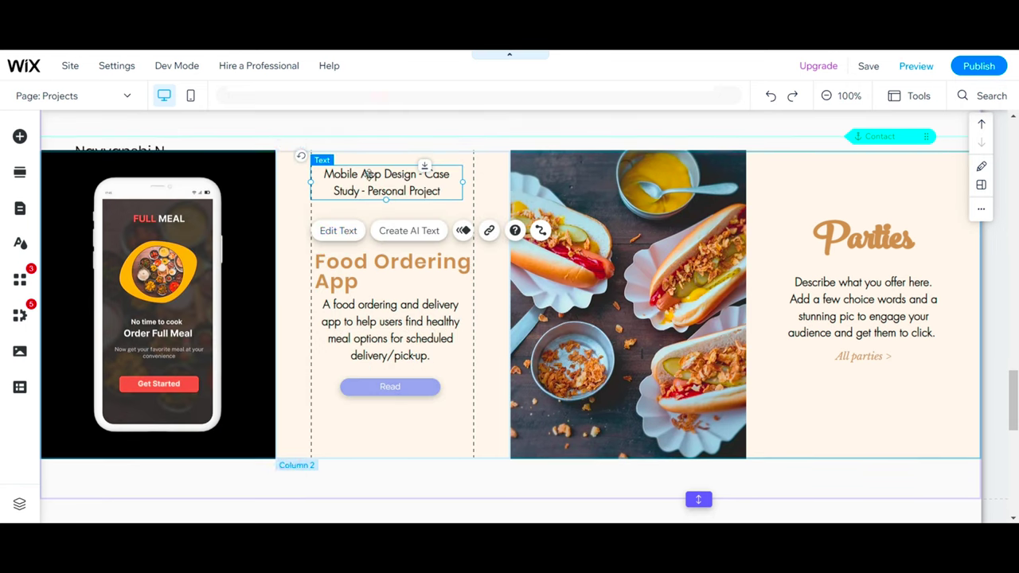
Format the "Mobile App Design - Case Study - Personal Project" text in Poppins Extra Light at 14 px and color it dark red.
double_click(369, 175)
left_click_drag(130, 325, 130, 325)
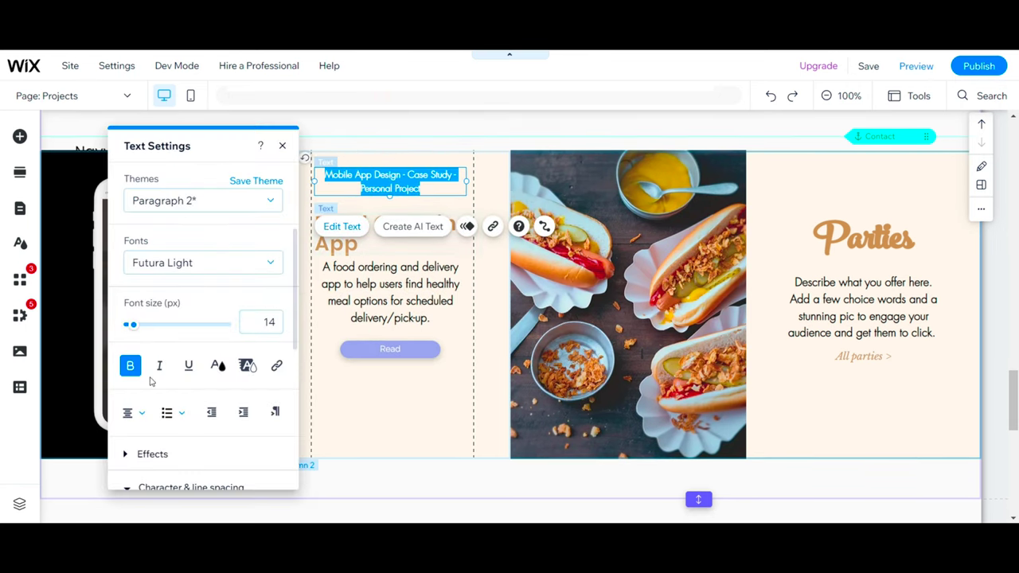
left_click(218, 366)
left_click(182, 271)
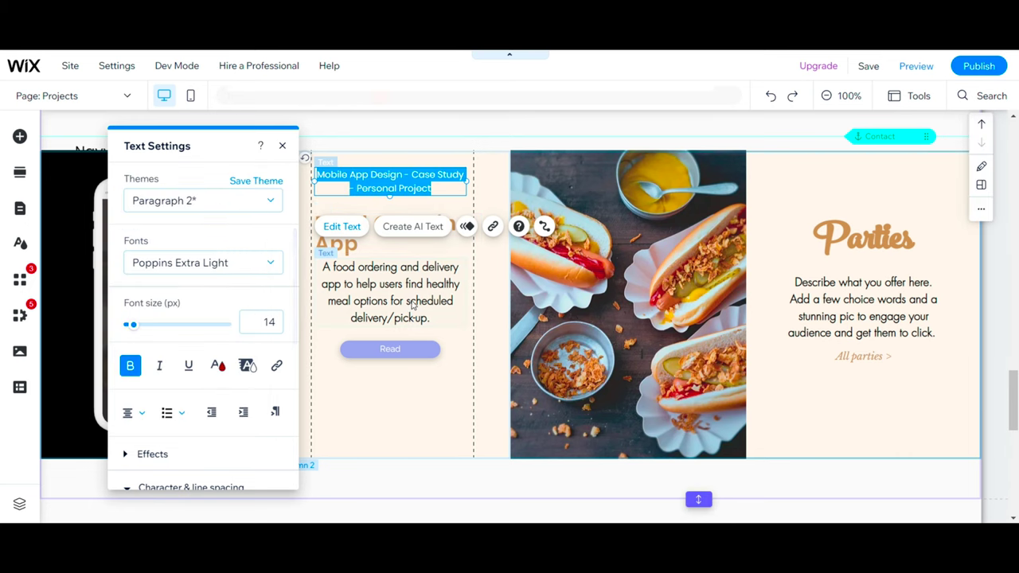
left_click(410, 301)
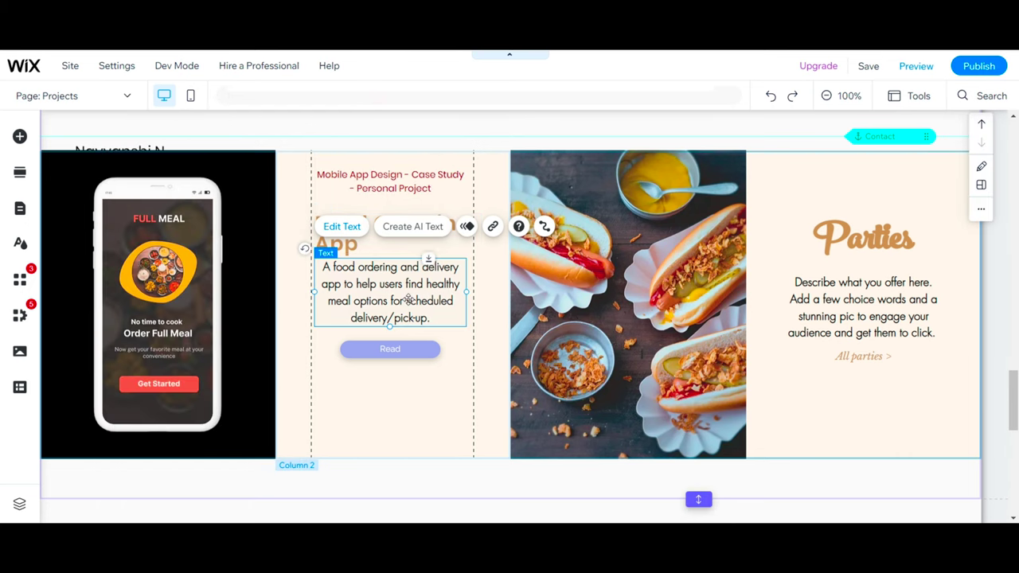
Add a page from the General layouts with a gray page title box and name it "Project 1".
left_click(20, 208)
left_click(237, 500)
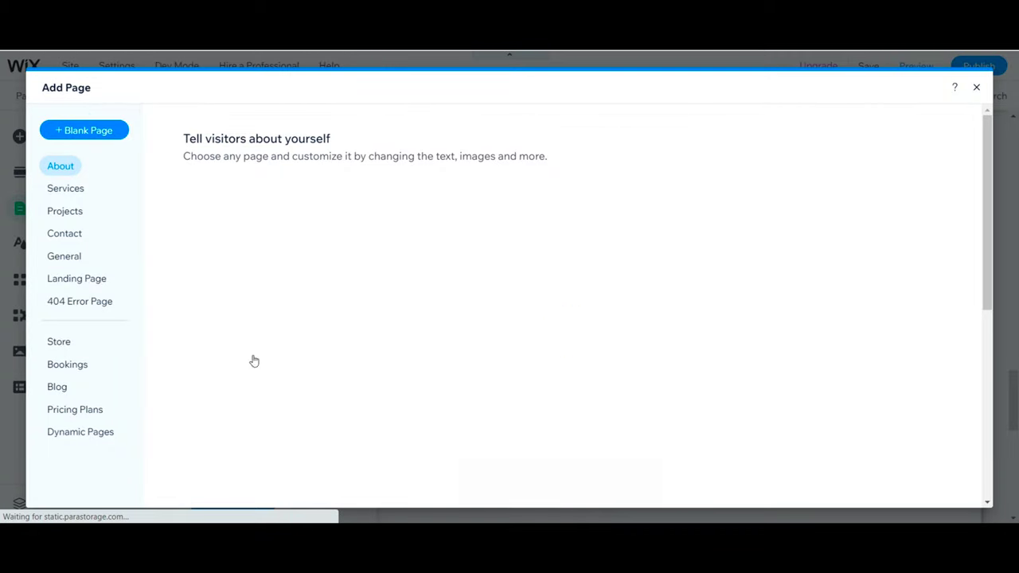
left_click(78, 254)
scroll(700, 379, "down", 6)
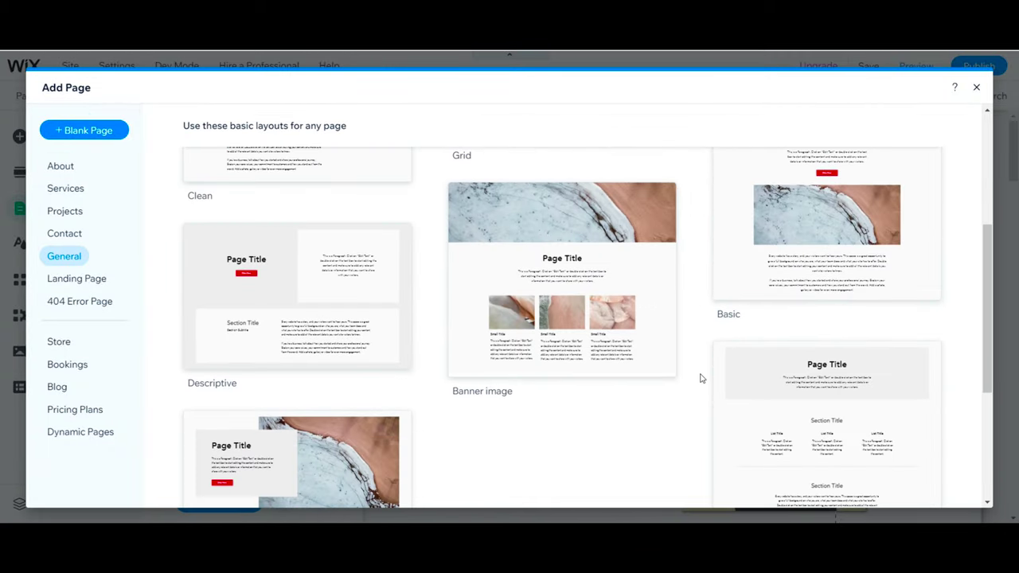
scroll(834, 419, "up", 3)
scroll(835, 419, "down", 3)
left_click(826, 302)
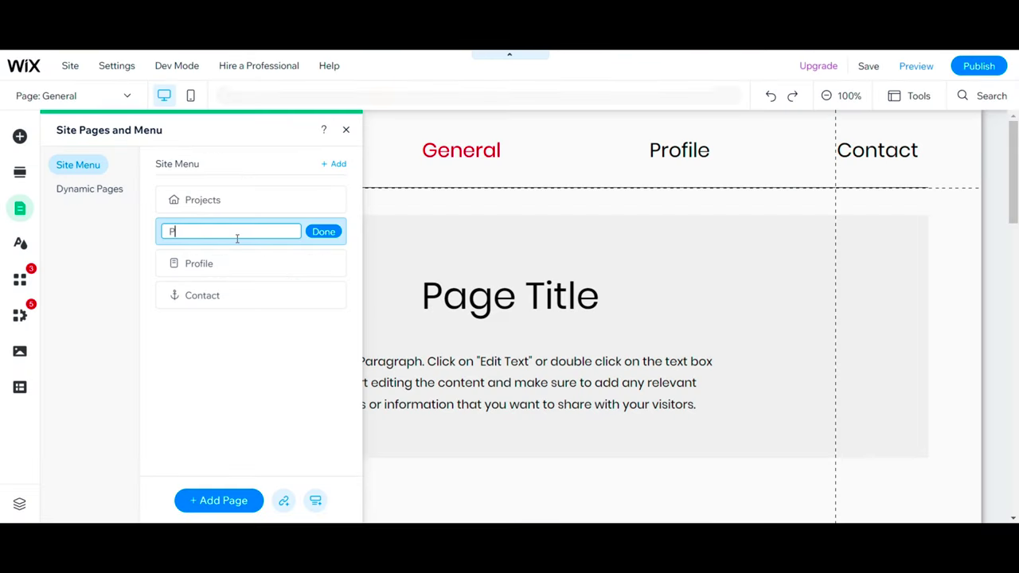
type("Project 1")
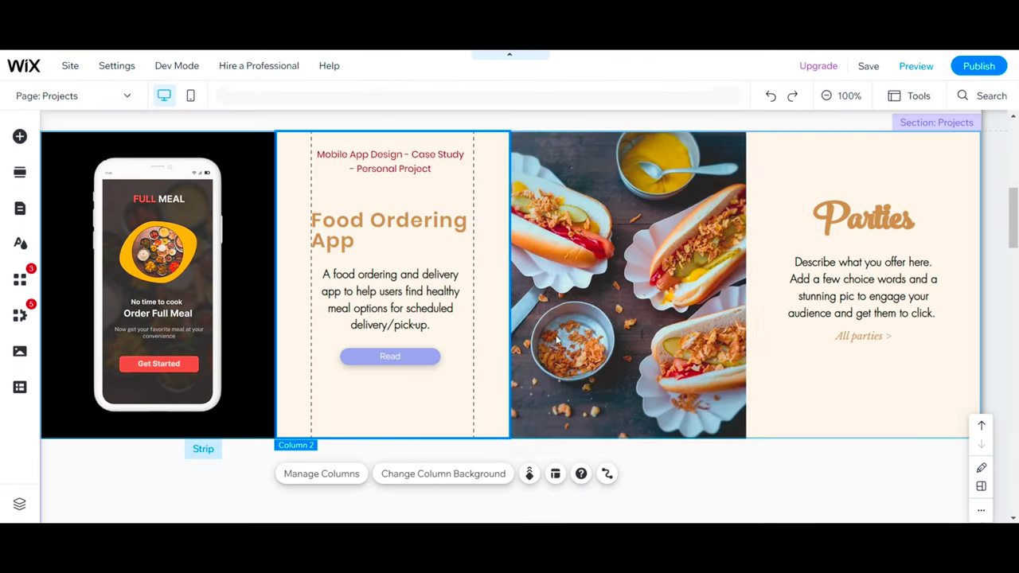
Replace the third column's background image with the General Bank phone app mockup, scaled to fill.
left_click(685, 247)
left_click(671, 475)
left_click(403, 259)
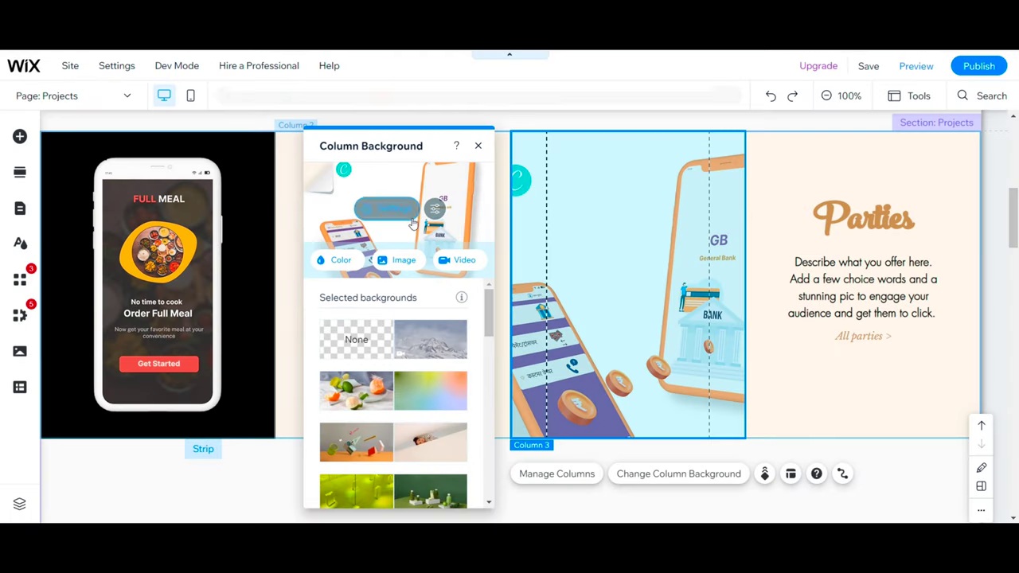
left_click(435, 208)
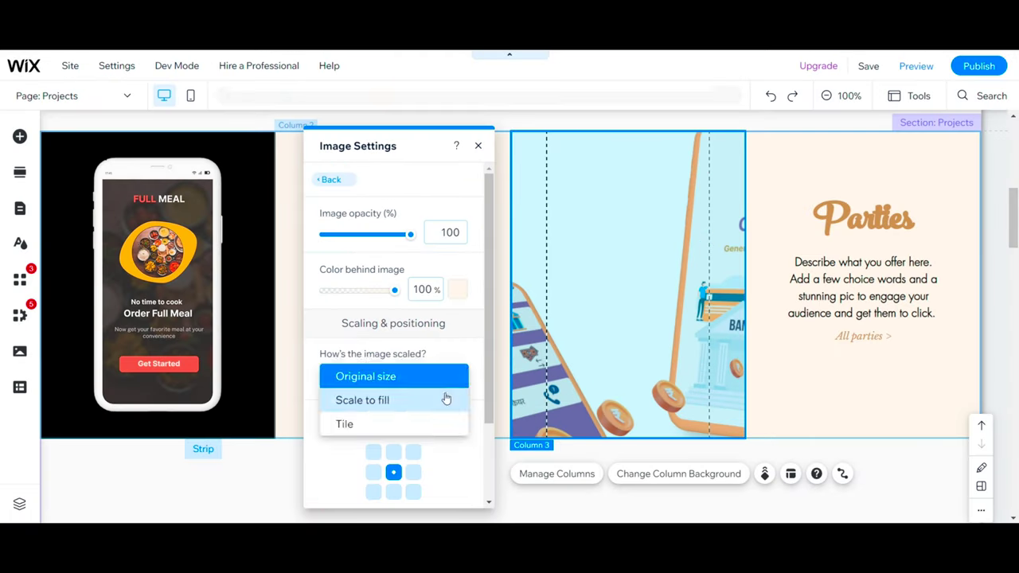
left_click(773, 514)
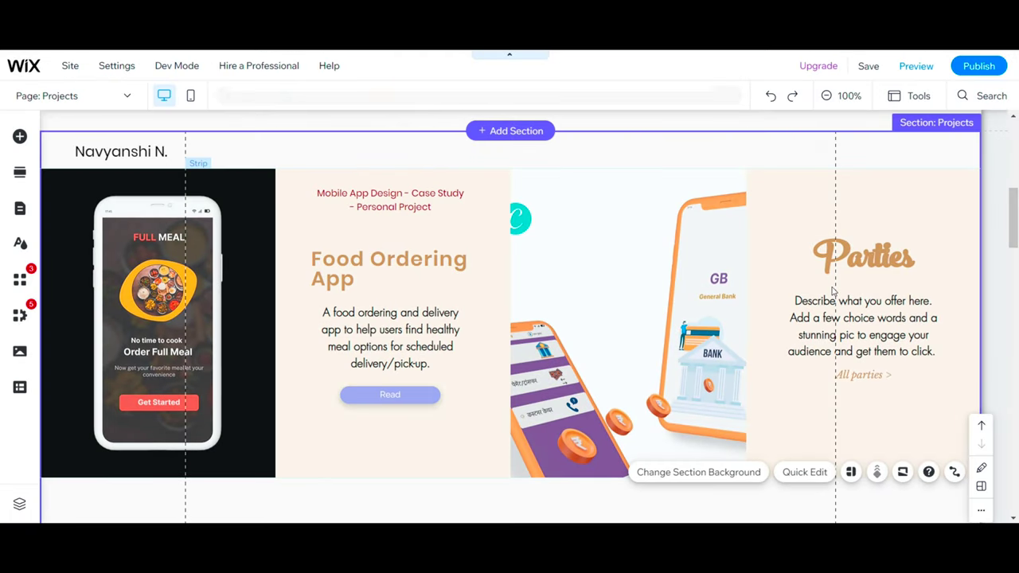
Change the "Parties" heading to "Banking App" and restyle the column's button to match the lavender Read button.
left_click(844, 263)
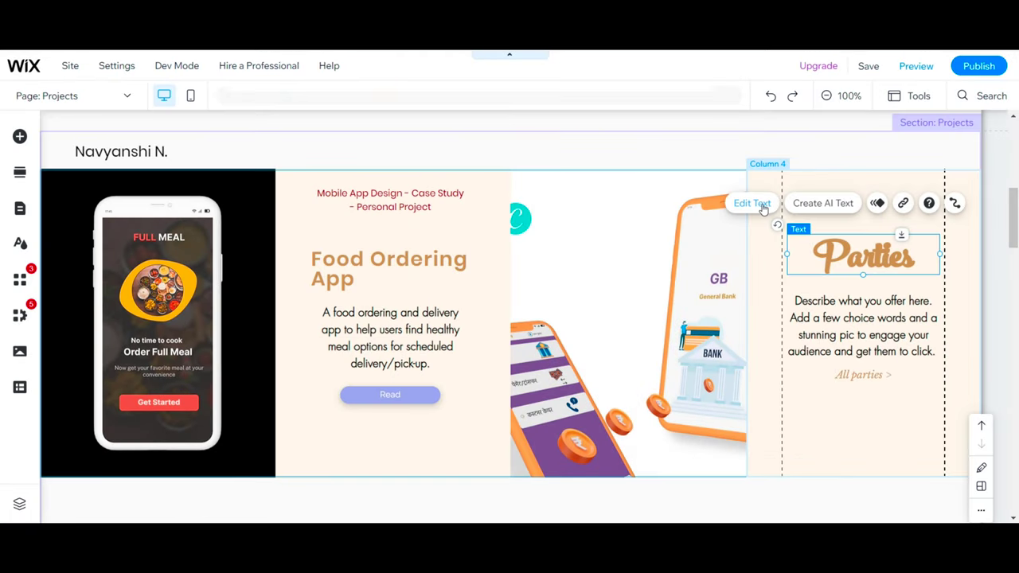
left_click(752, 203)
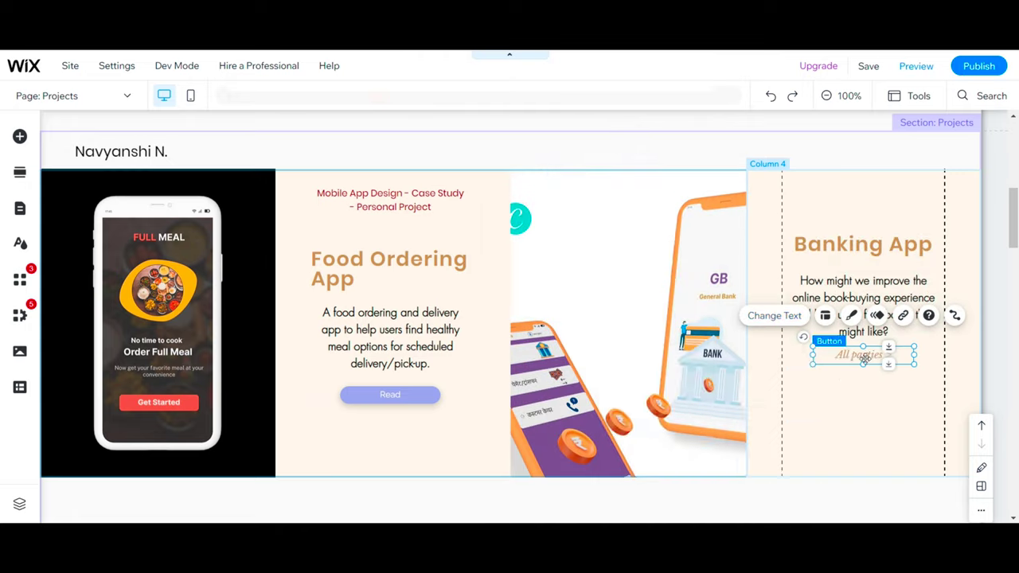
left_click(851, 315)
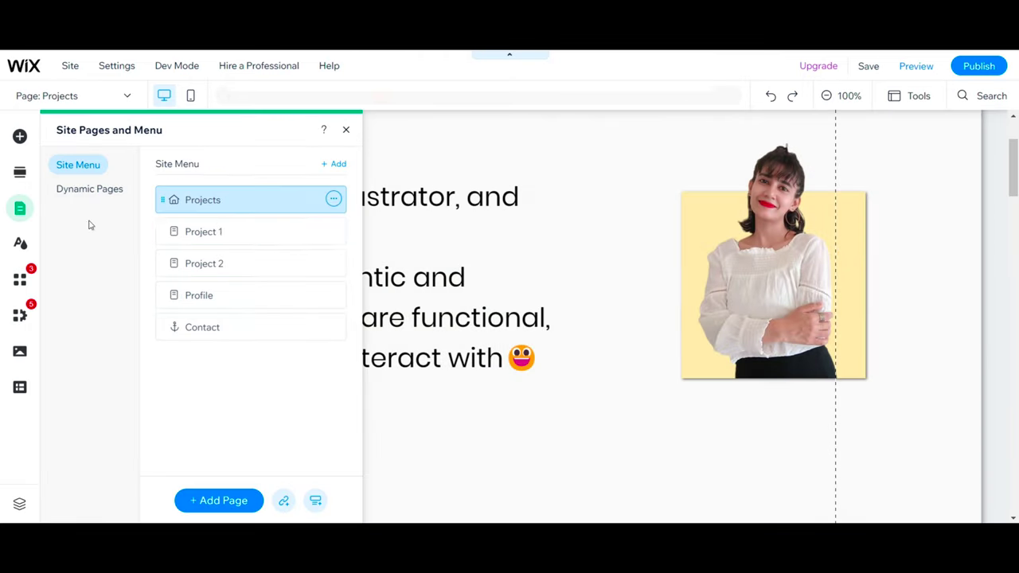
Hide the Project 1 and Project 2 pages from the site menu.
left_click(333, 231)
left_click(385, 447)
left_click(334, 263)
left_click(385, 478)
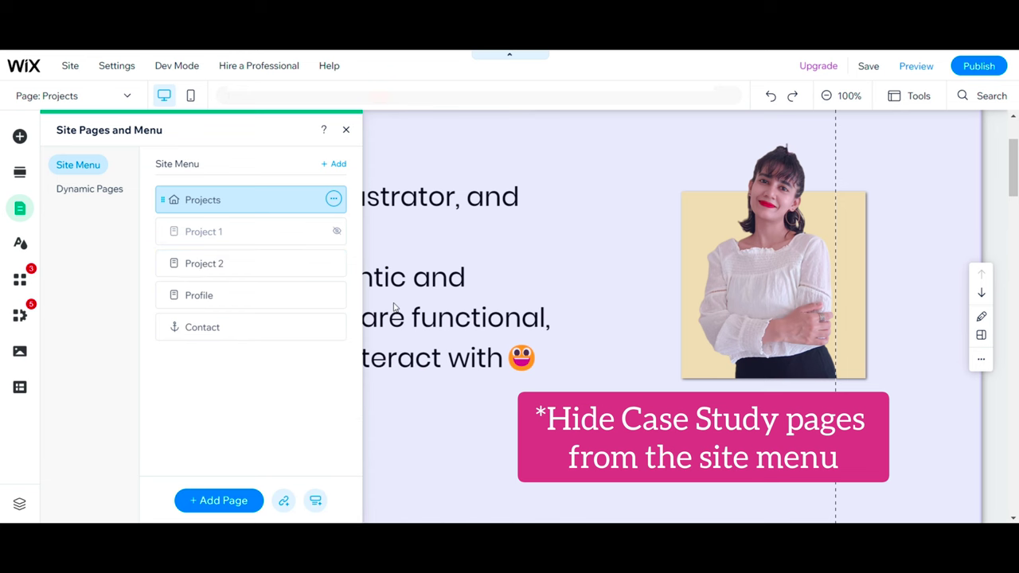
left_click(479, 221)
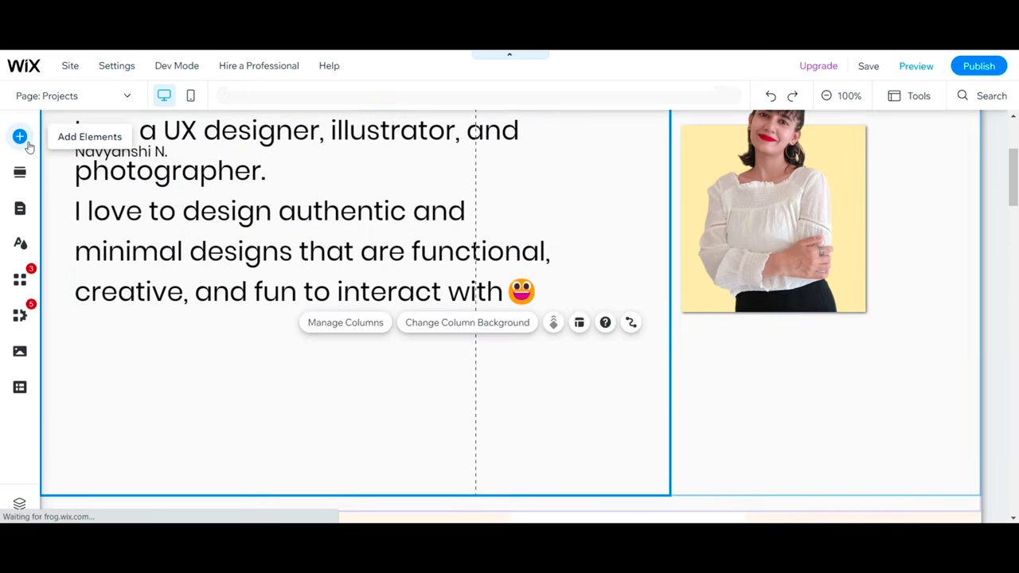
Add the red-outlined themed button with an arrow below the bio text and label it "Resume".
left_click(19, 136)
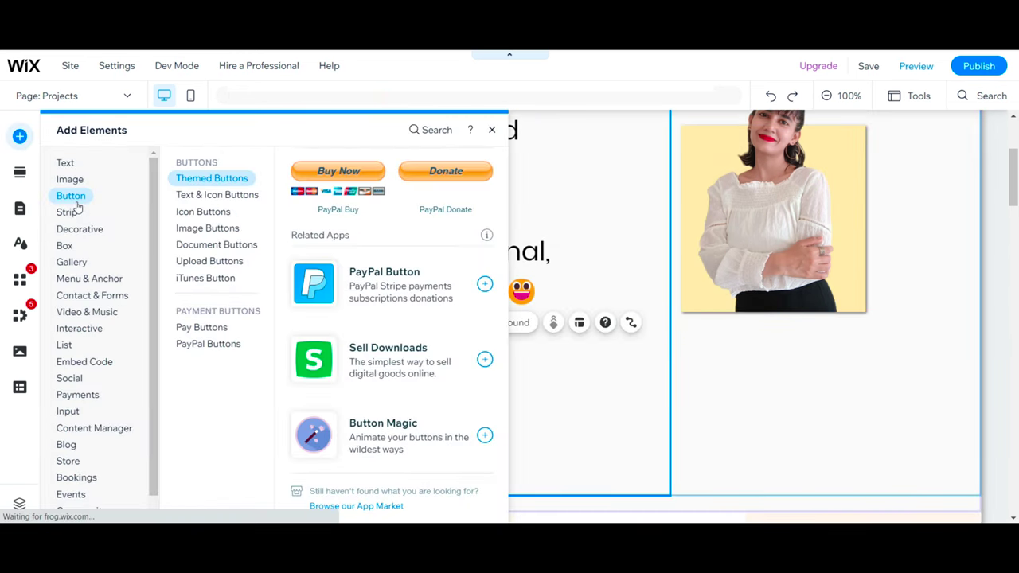
scroll(440, 290, "down", 1)
scroll(439, 290, "up", 1)
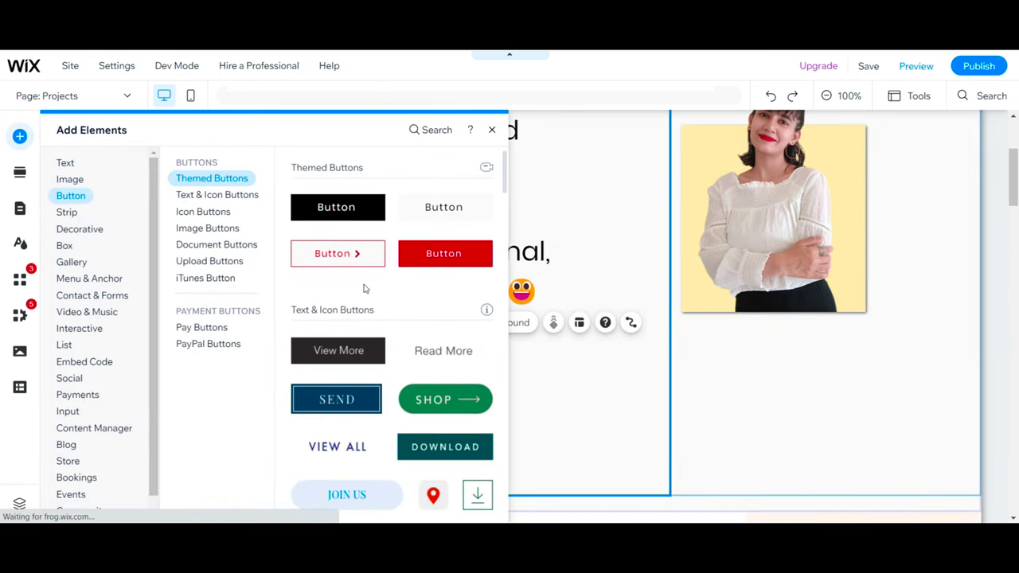
left_click_drag(344, 256, 185, 382)
double_click(184, 383)
type("Resume")
left_click(207, 387)
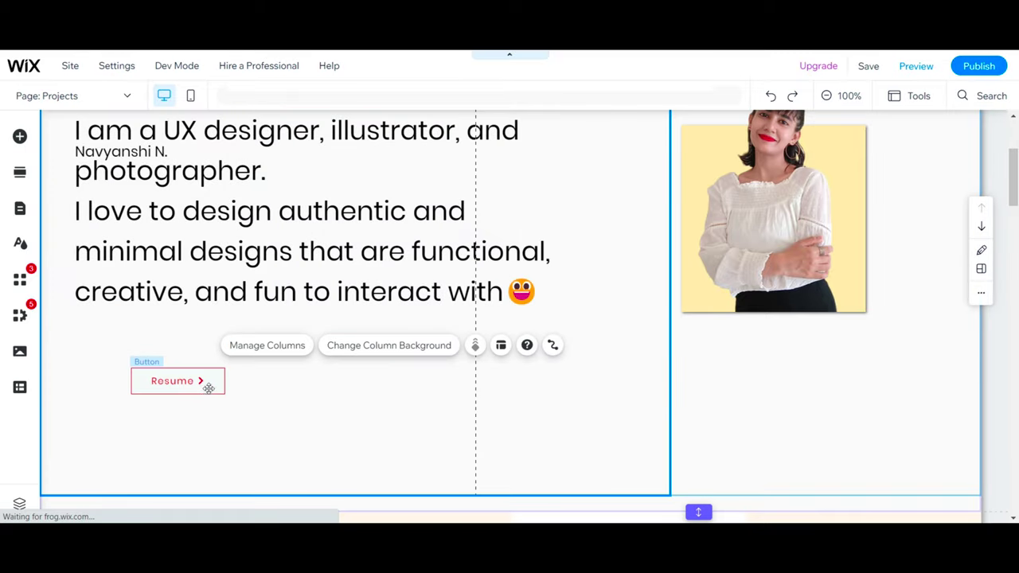
Add a plain text button beside the Resume button and label it "About me".
left_click(20, 136)
left_click_drag(320, 350, 298, 383)
double_click(316, 379)
Underline the About me button's label text in its hover state design.
left_click(404, 336)
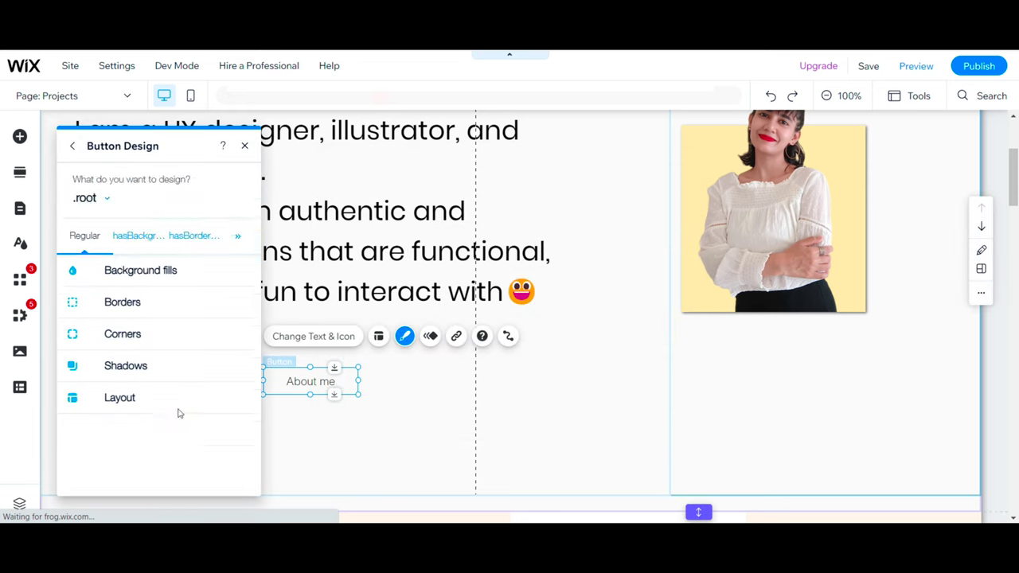
left_click(114, 246)
scroll(159, 358, "down", 2)
left_click(171, 304)
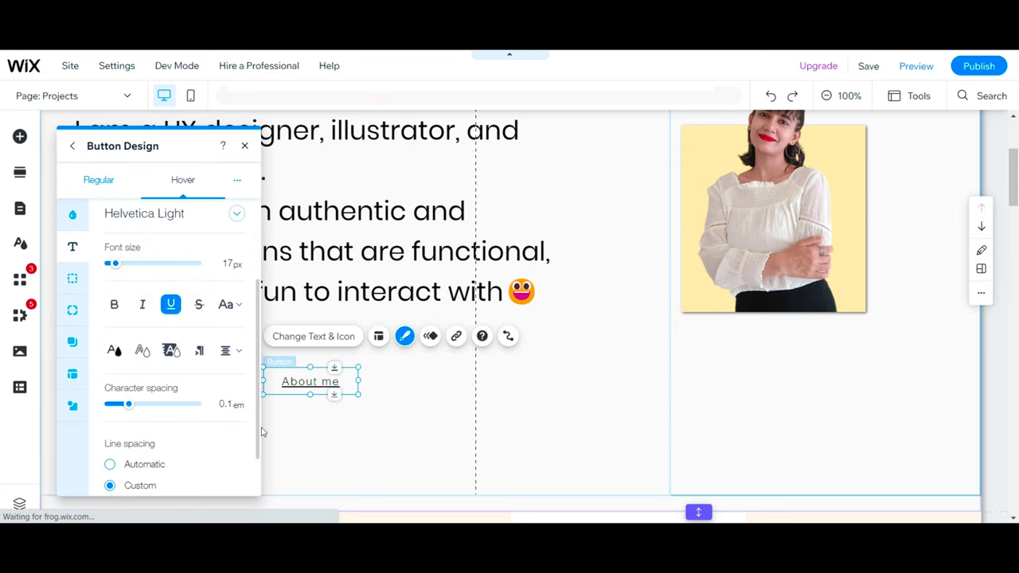
scroll(184, 446, "down", 1)
left_click(387, 444)
Move the Resume and About me buttons closer under the bio, with Resume aligned to the bio text's left edge.
scroll(387, 443, "down", 2)
left_click_drag(178, 246, 122, 216)
left_click_drag(311, 247, 247, 217)
Link the About me button to a page of the site that opens in a new window.
left_click(340, 172)
left_click(392, 172)
left_click(527, 226)
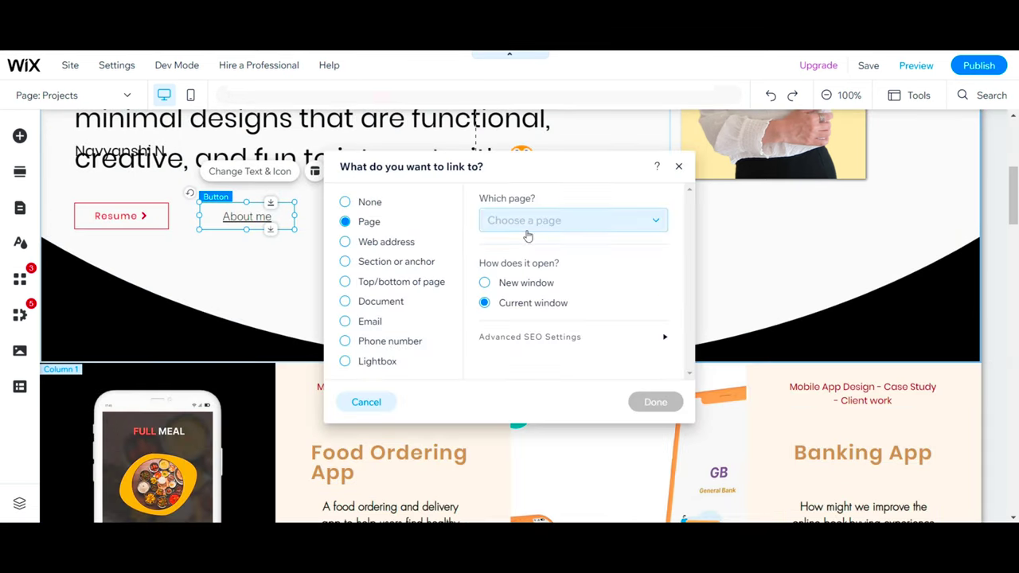
left_click(531, 318)
left_click(521, 285)
left_click(655, 402)
left_click(434, 299)
Set the Resume button's link to a document and open the media upload to choose the file.
left_click(123, 217)
left_click(217, 172)
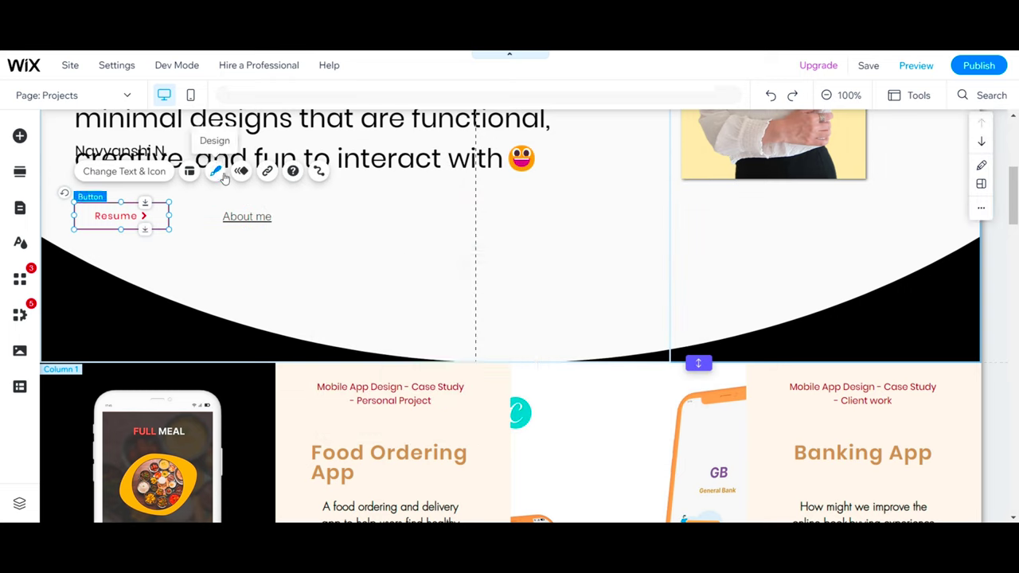
left_click(267, 171)
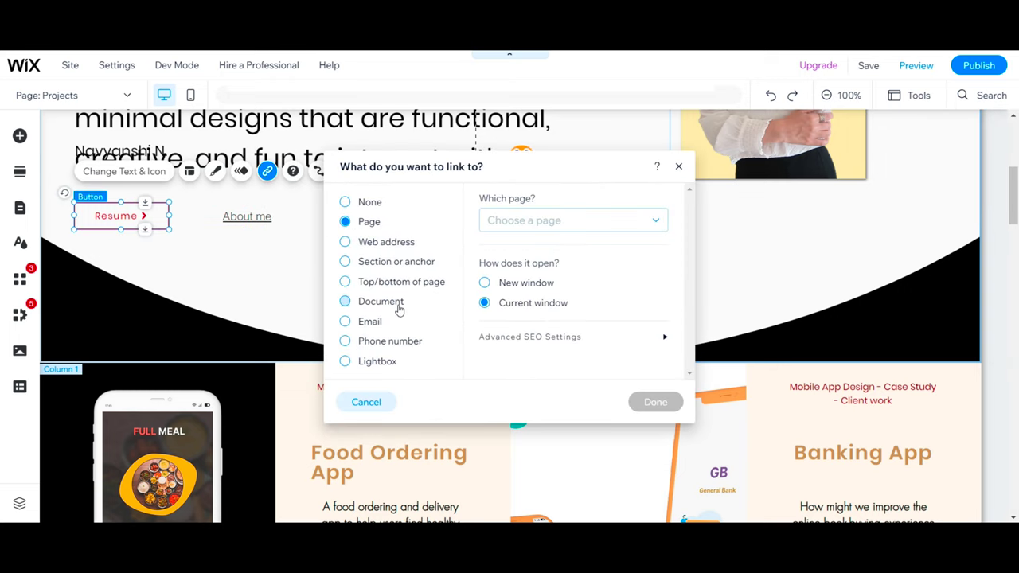
left_click(551, 230)
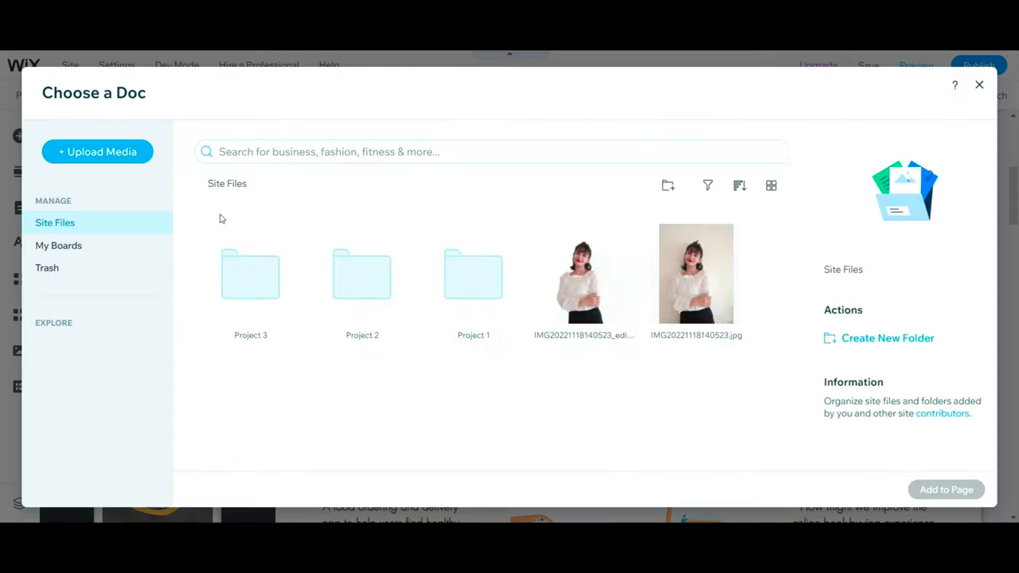
left_click(146, 158)
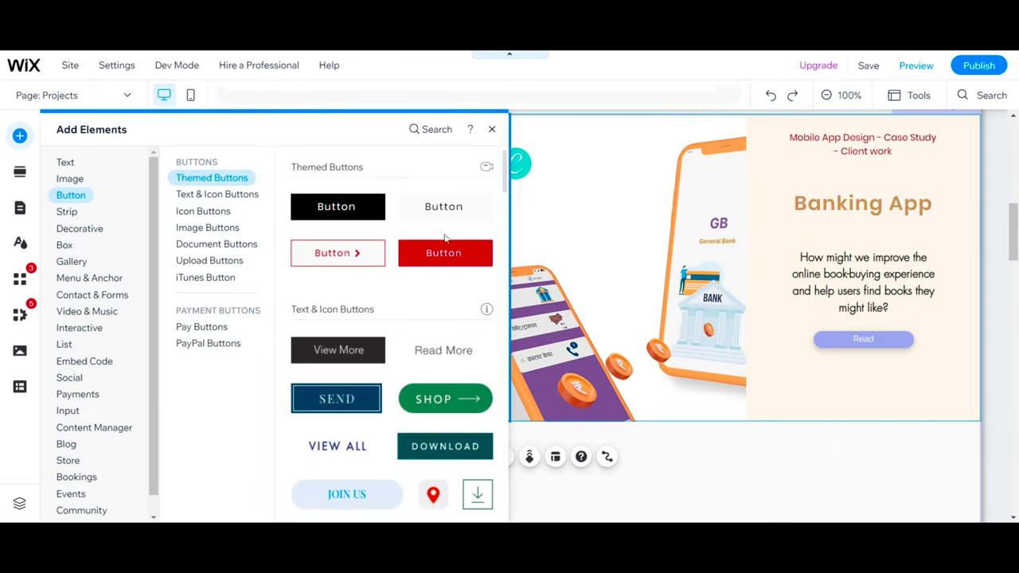
Replace the Banking App card's Read button with an underlined Read More text button.
left_click_drag(444, 348, 874, 360)
left_click(483, 322)
left_click(232, 468)
left_click(232, 248)
scroll(252, 248, "down", 3)
left_click(253, 241)
left_click(863, 340)
key("Delete")
Apply an Inverted ellipse shape divider to the lower edge of the bio strip.
left_click(412, 364)
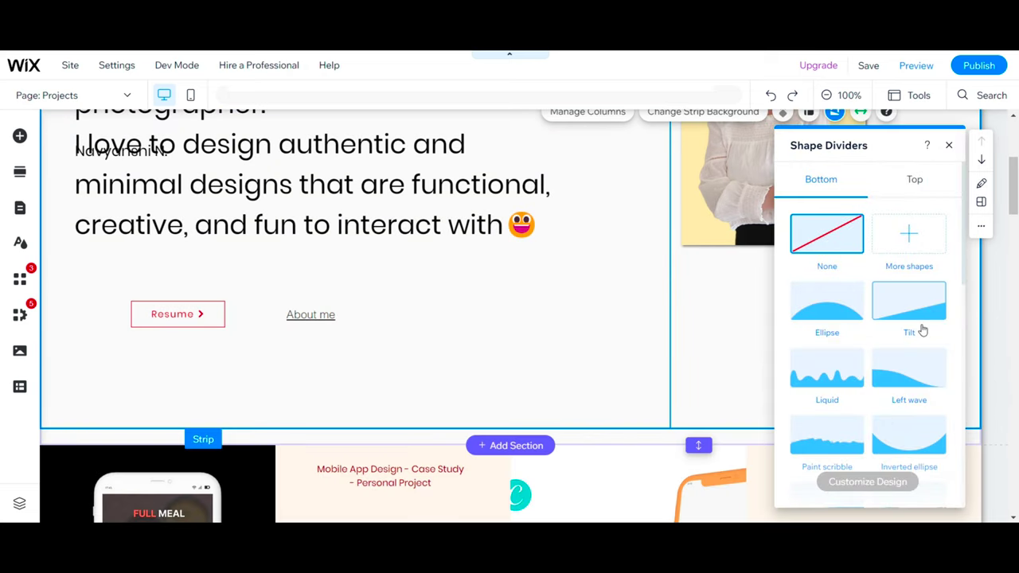
left_click(915, 318)
scroll(903, 376, "down", 1)
left_click(904, 377)
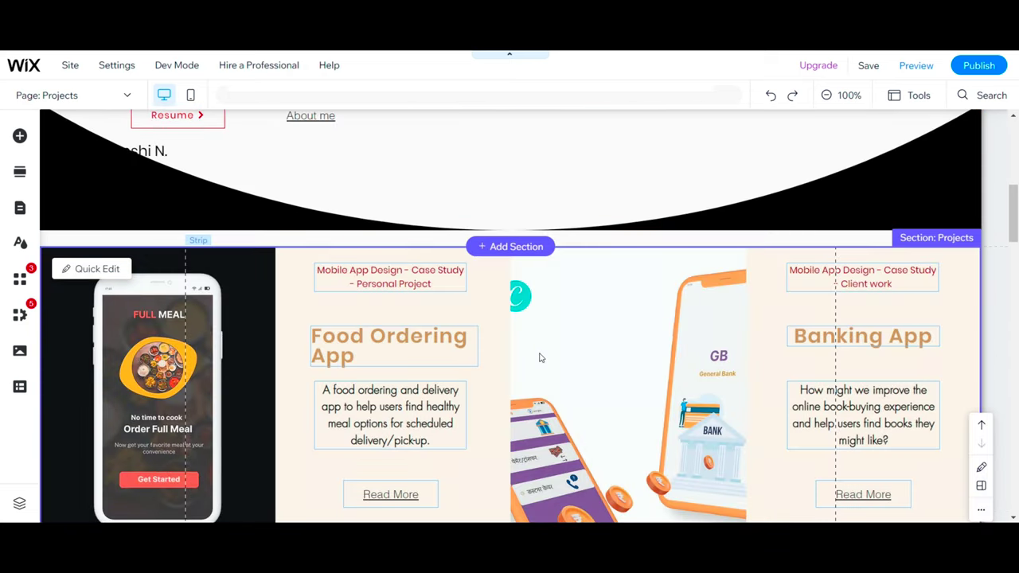
Move the project showcase strip up so it sits directly against the bio strip.
left_click(539, 340)
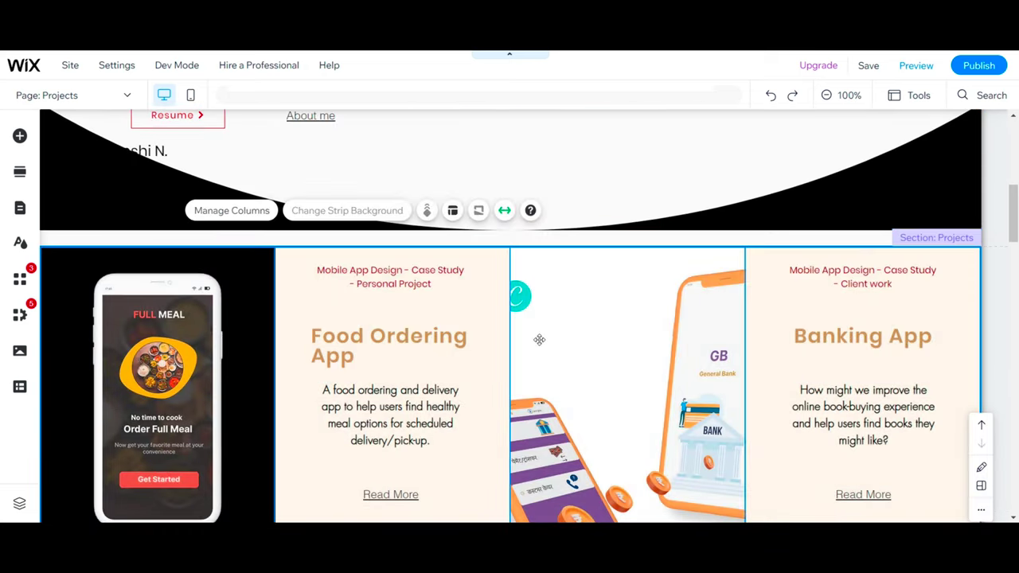
left_click_drag(557, 331, 562, 351)
left_click(634, 260)
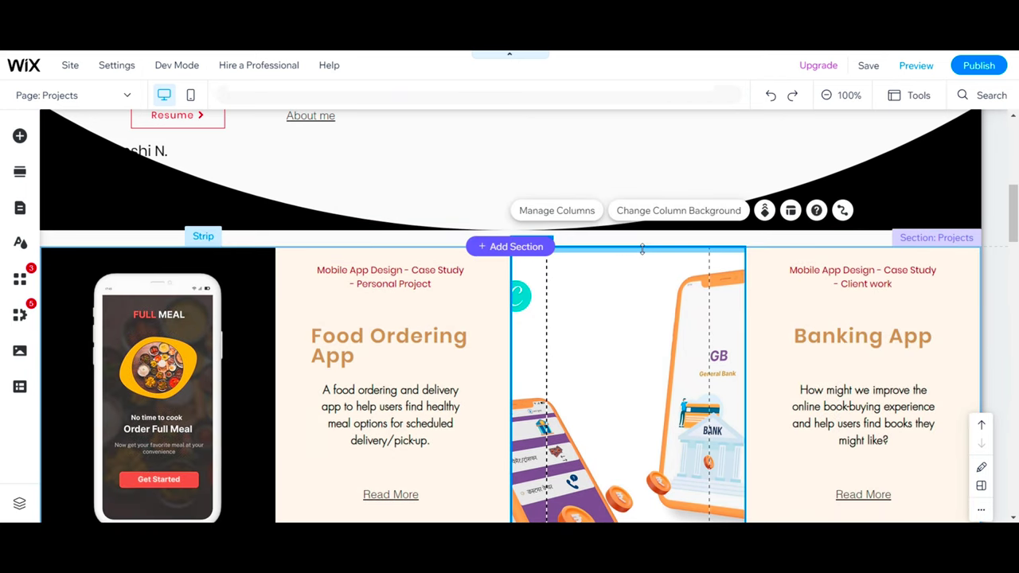
left_click_drag(642, 248, 700, 229)
left_click(700, 246)
scroll(617, 340, "down", 2)
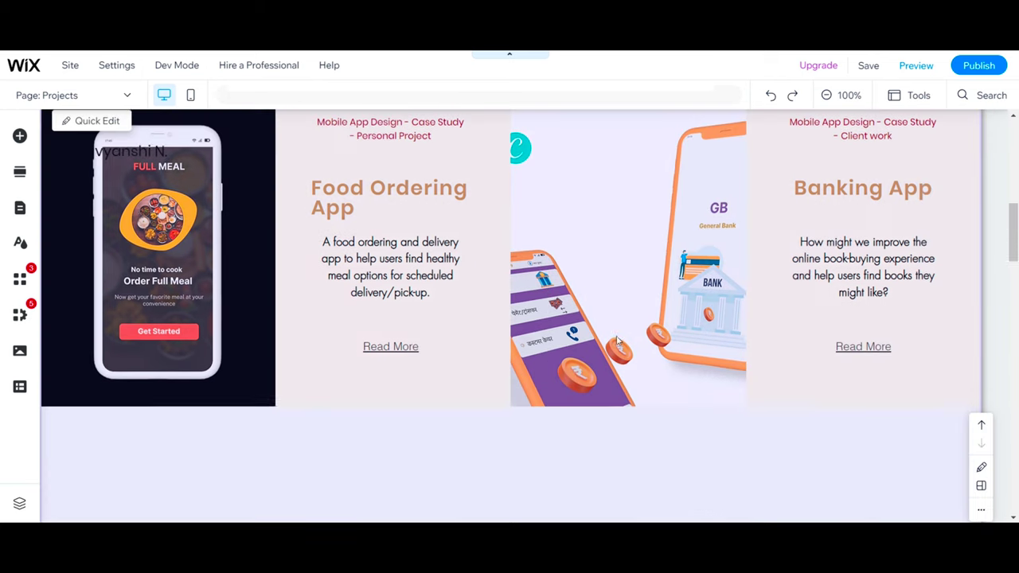
Add a Wix Pro Gallery to the Projects section and place it directly below the project showcase strip.
left_click(574, 444)
scroll(571, 444, "down", 4)
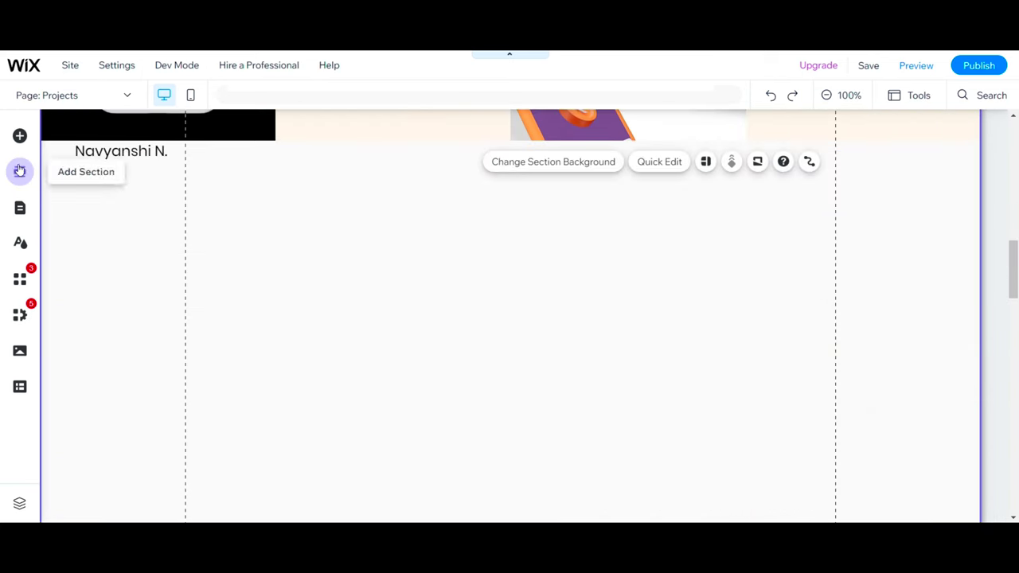
left_click(20, 137)
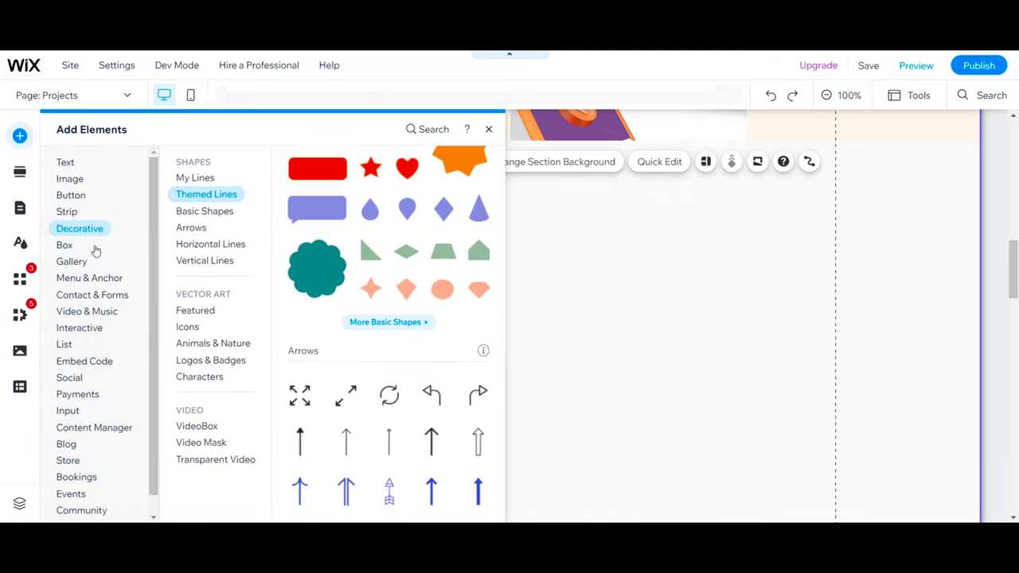
mouse_move(87, 266)
left_click(414, 374)
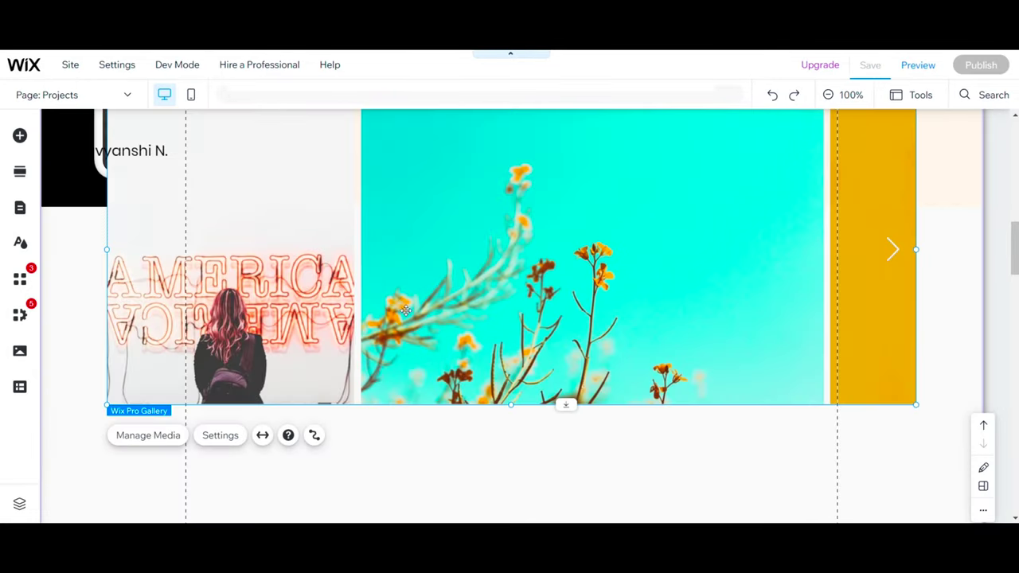
left_click_drag(388, 245, 393, 287)
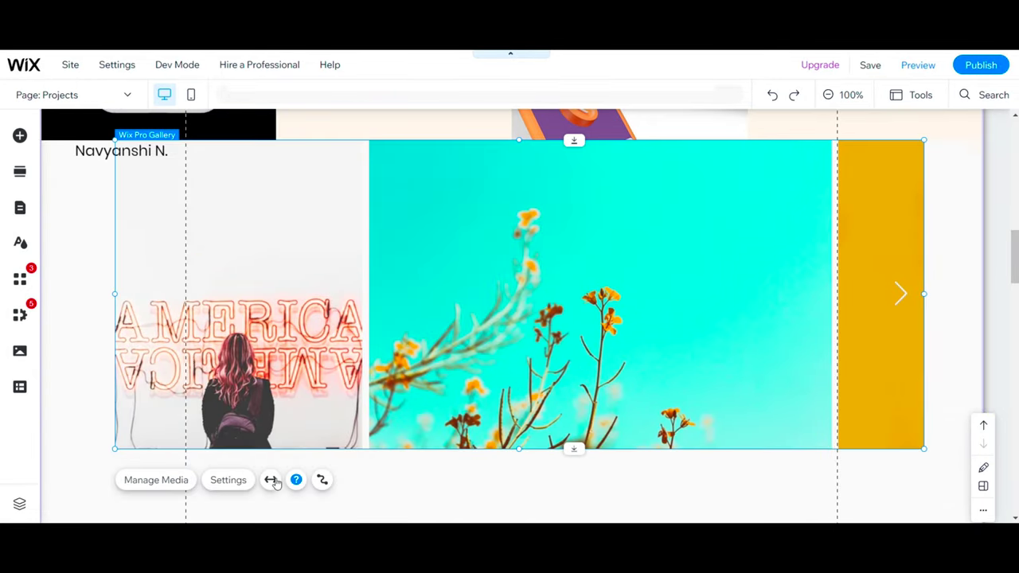
Stretch the gallery to full width with 0 px margins.
left_click(271, 480)
left_click(926, 205)
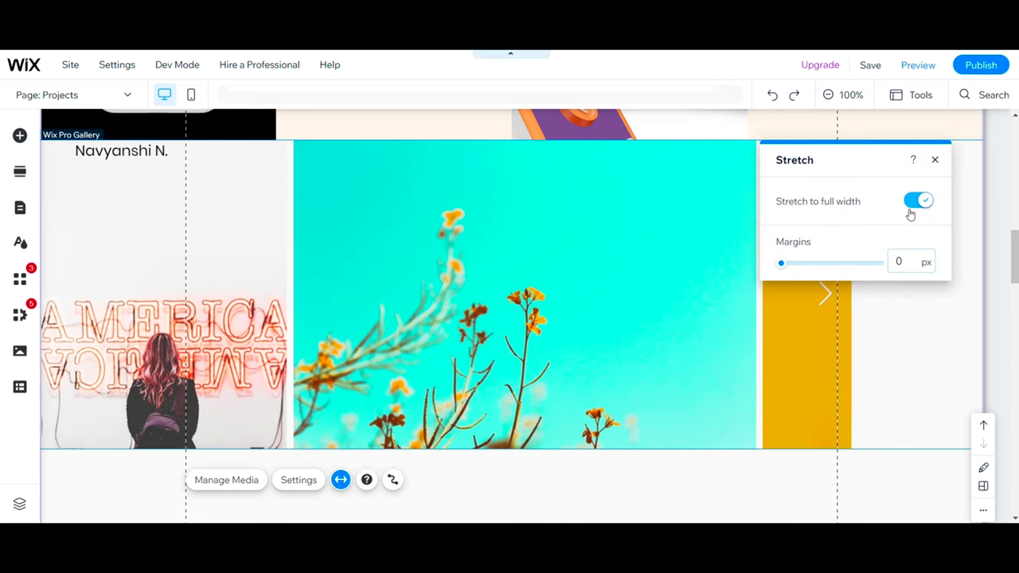
left_click(936, 162)
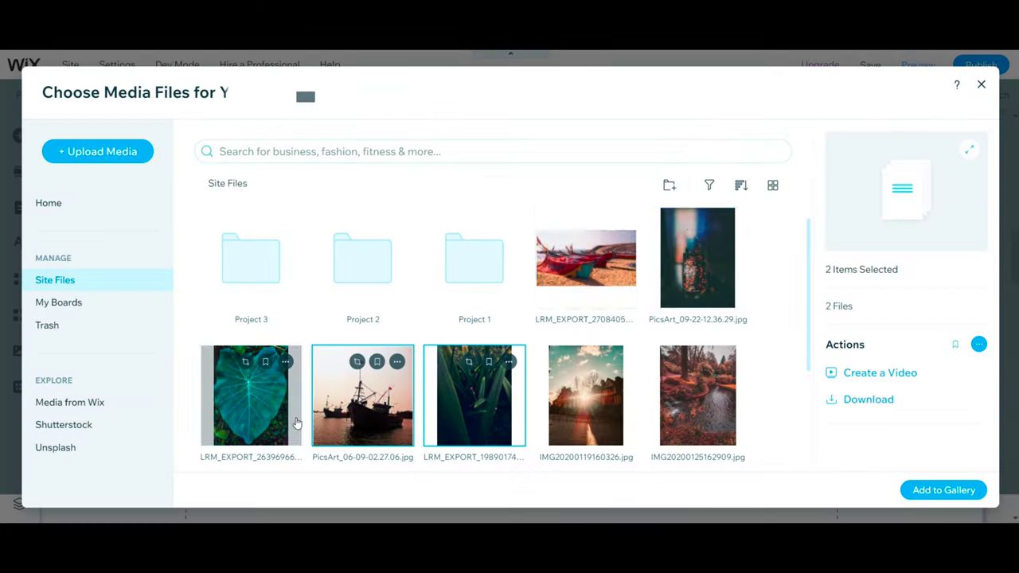
Fill the gallery with six nature and still-life photos from the site files and title the sixth photo Spring.
scroll(501, 319, "down", 2)
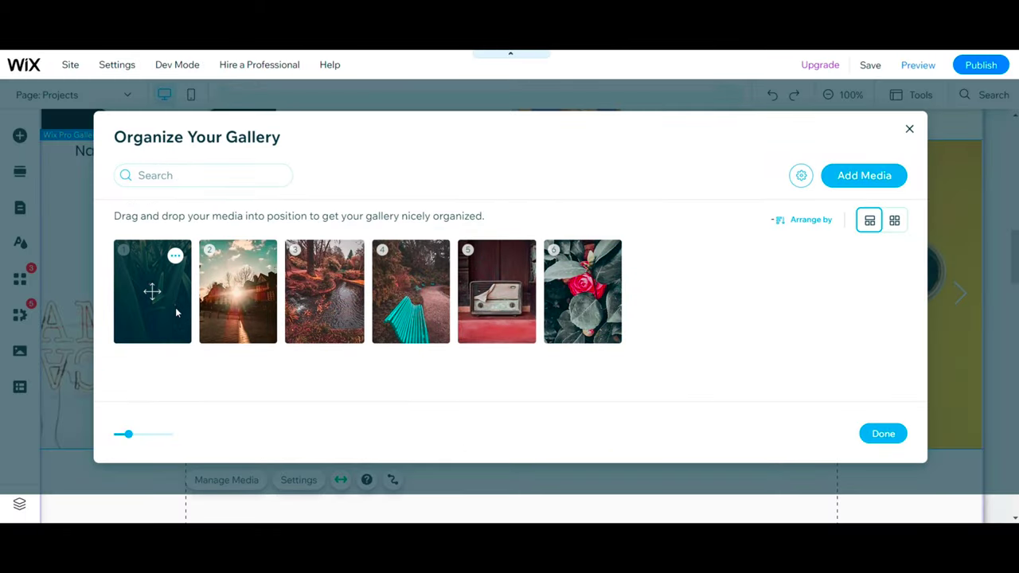
left_click(177, 312)
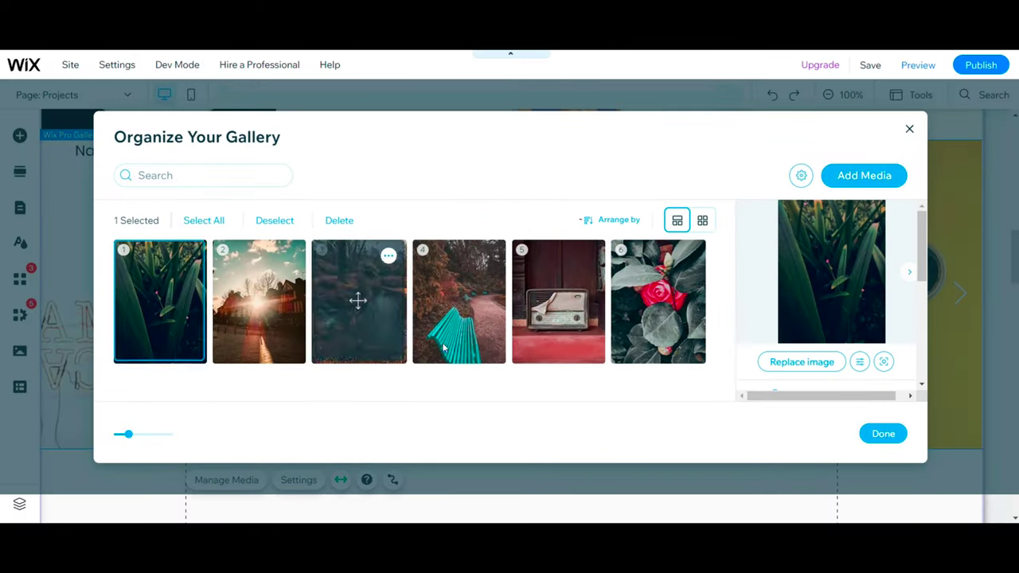
scroll(779, 358, "down", 2)
left_click(788, 306)
left_click(261, 307)
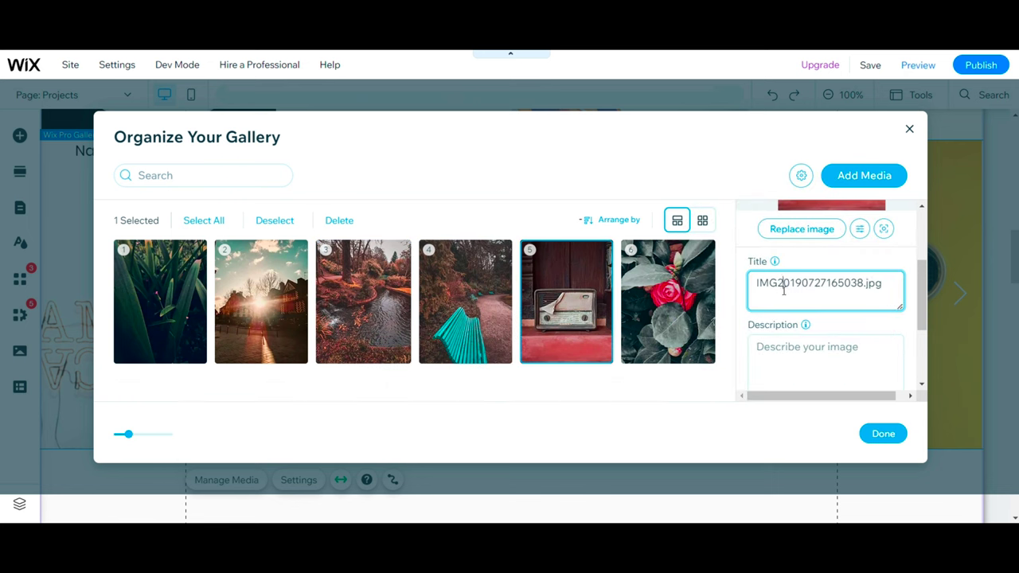
scroll(753, 353, "down", 1)
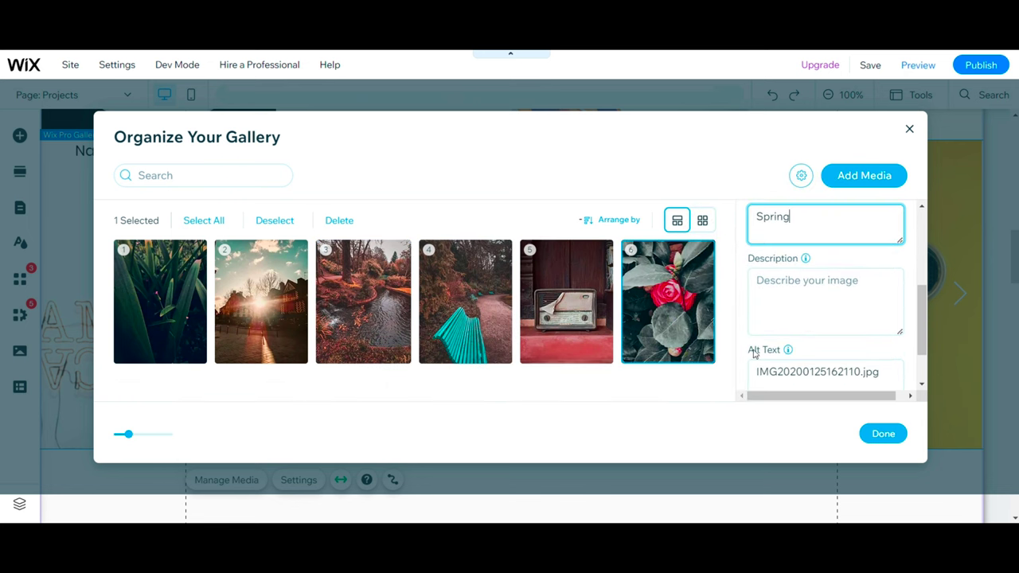
left_click(882, 435)
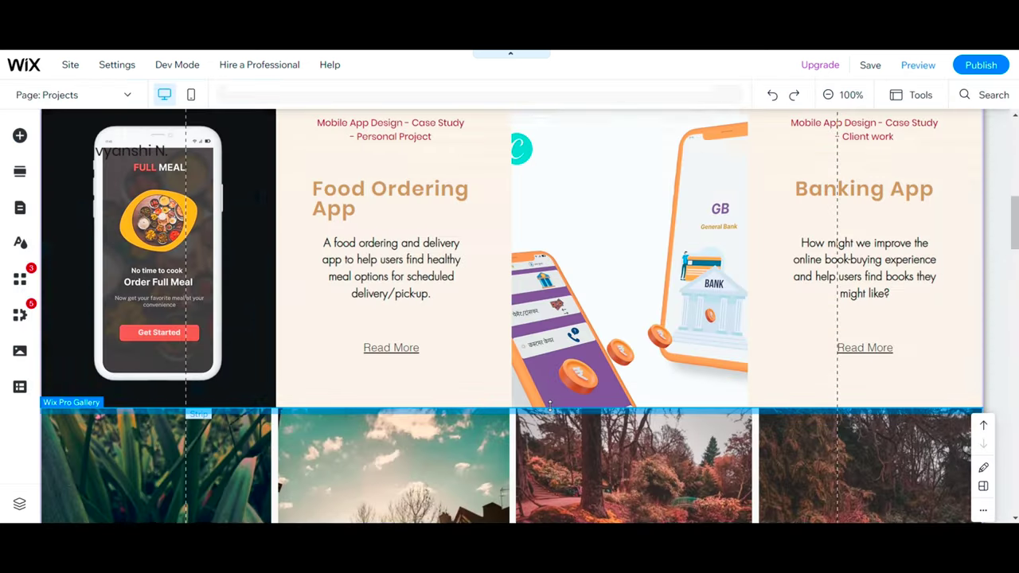
Move the gallery down to leave blank space for a heading between it and the project showcase strip.
scroll(549, 403, "up", 7)
scroll(550, 400, "down", 9)
left_click_drag(519, 288, 511, 376)
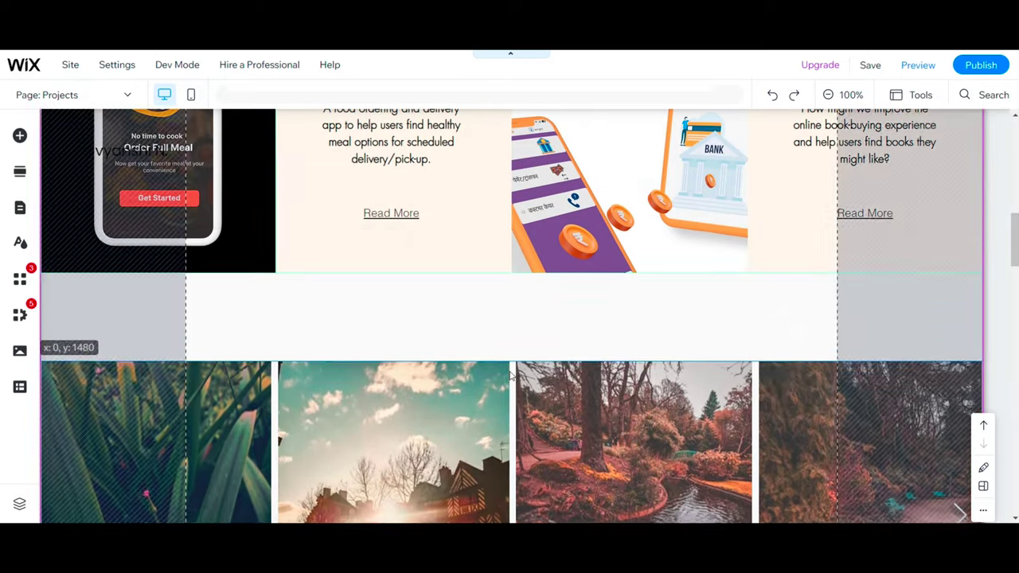
scroll(509, 370, "down", 2)
left_click_drag(494, 338, 492, 383)
scroll(487, 362, "up", 3)
left_click(466, 257)
scroll(493, 270, "up", 7)
scroll(901, 430, "down", 2)
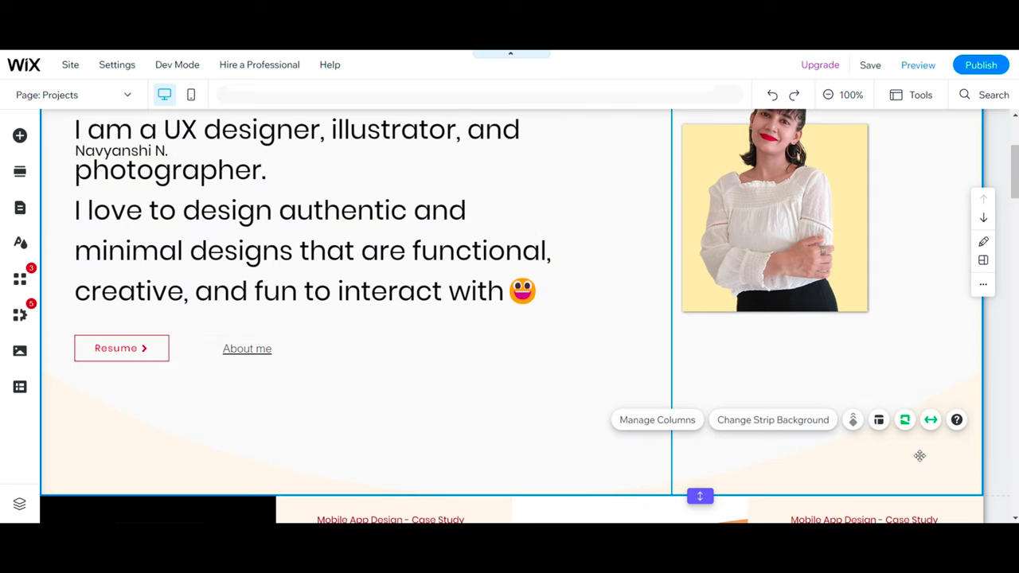
Check the Projects section's background color in the color picker.
scroll(905, 441, "down", 4)
left_click(844, 510)
scroll(691, 470, "down", 3)
left_click(669, 379)
left_click(143, 339)
left_click(179, 298)
left_click(90, 408)
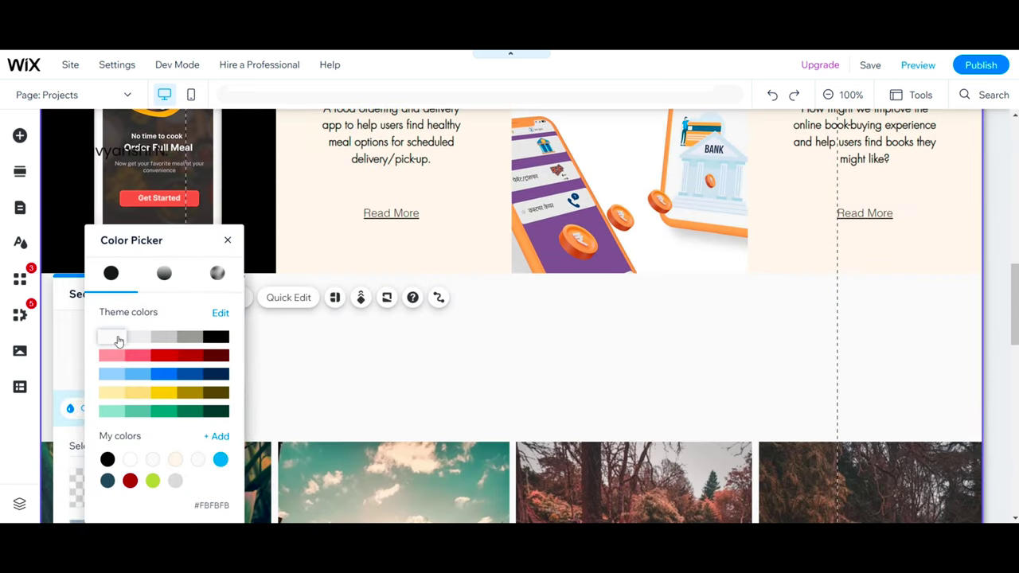
left_click(227, 236)
Add a Heading 2 text element in the blank space between the project showcase strip and the gallery.
left_click(20, 135)
left_click(65, 161)
left_click(334, 263)
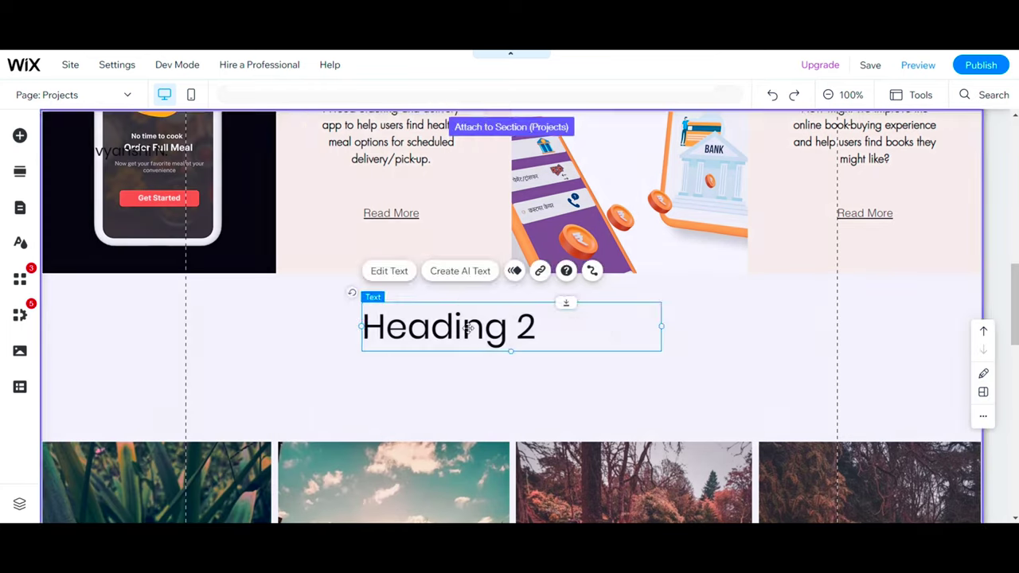
left_click_drag(458, 326, 493, 343)
Change the new heading's text to PHOTOGRAPHY and center-align it.
double_click(477, 348)
type("PHOTOGRAPHY")
left_click(455, 401)
double_click(486, 347)
scroll(756, 430, "down", 2)
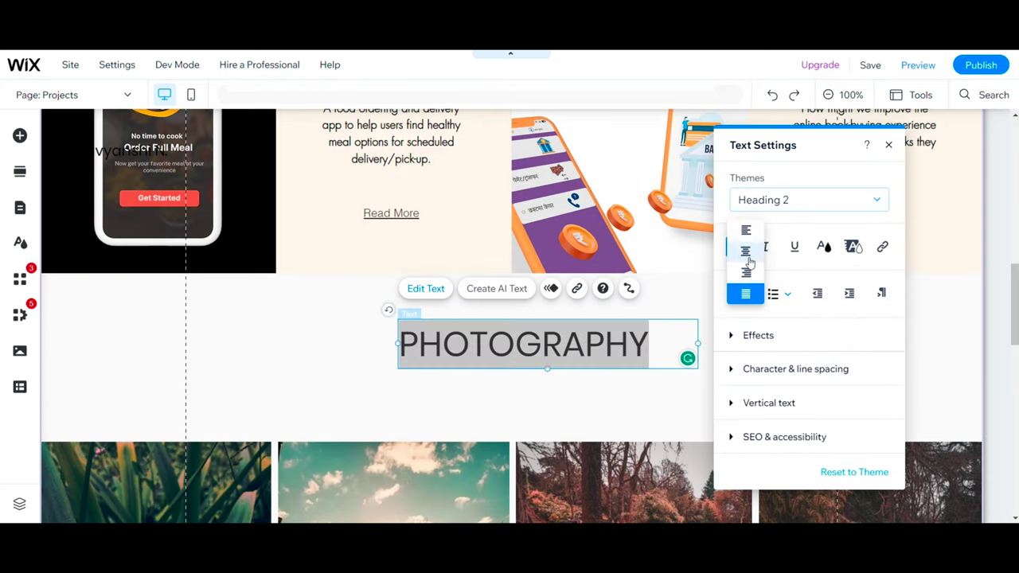
left_click(626, 412)
Open the vector art library from the decorative elements and search it for camera.
left_click(20, 135)
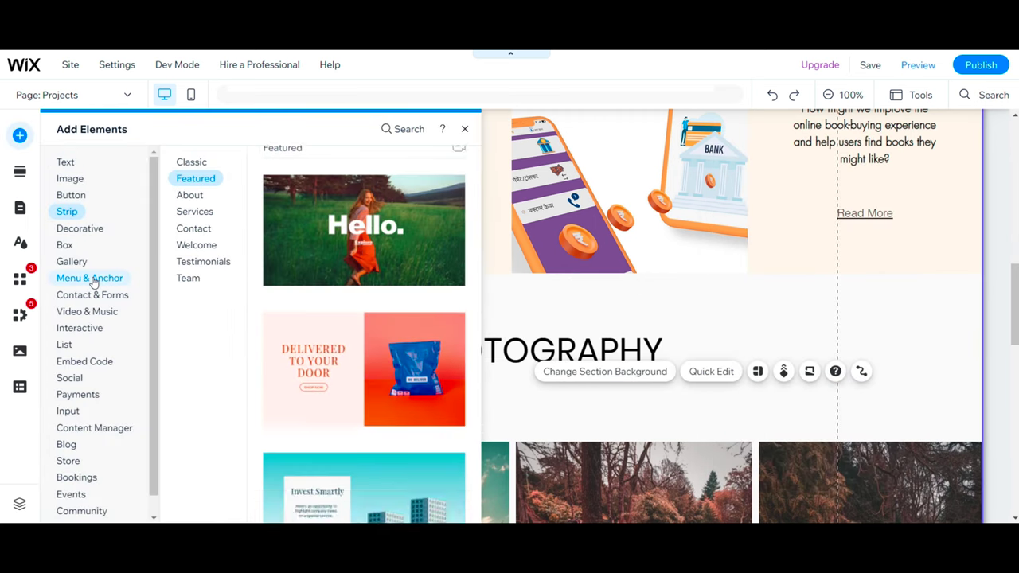
left_click(72, 260)
left_click(79, 229)
scroll(79, 239, "down", 1)
left_click(190, 326)
left_click(197, 309)
scroll(375, 312, "down", 5)
left_click(398, 410)
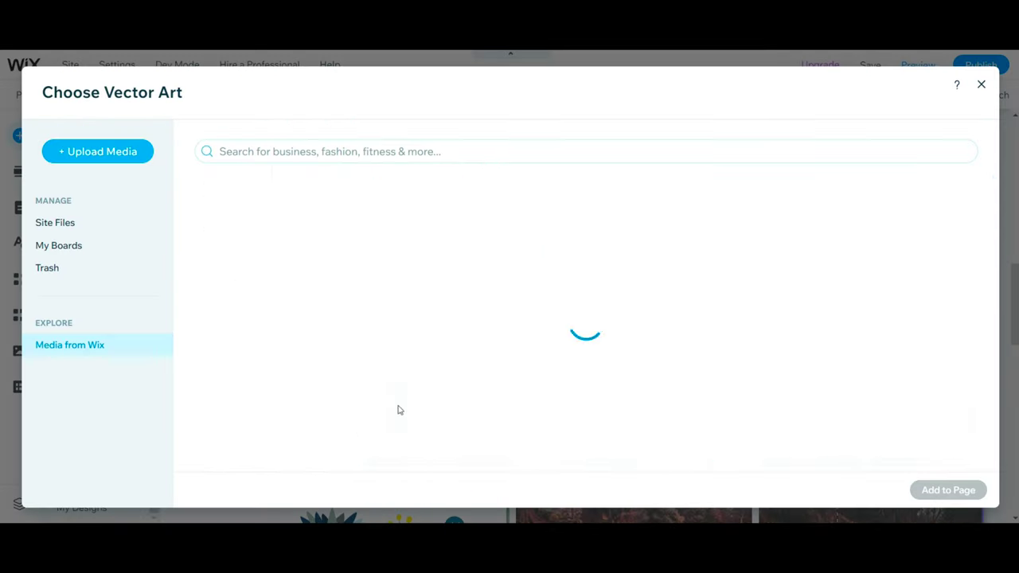
left_click(313, 150)
type("camera")
key("Return")
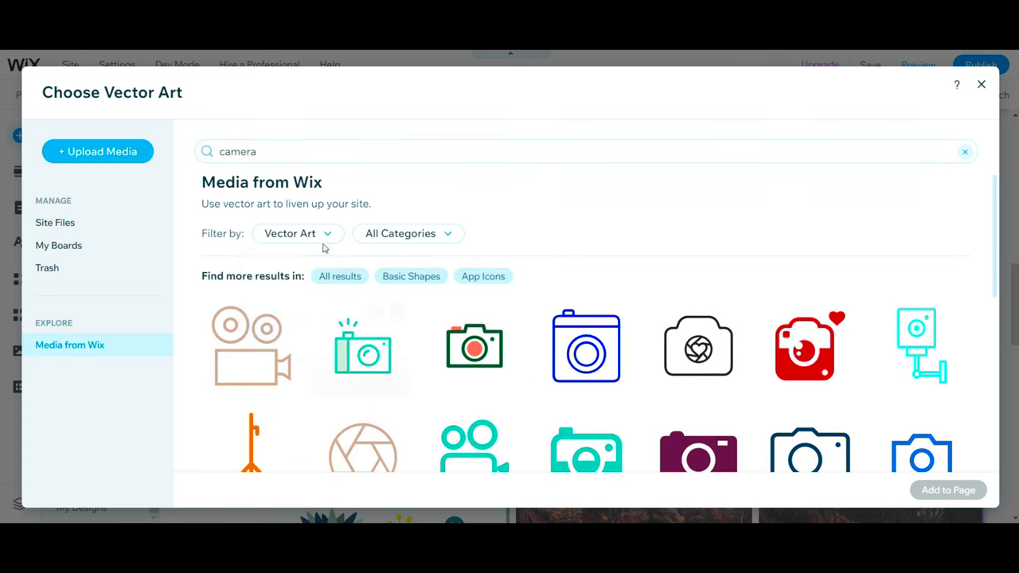
Add the solid teal camera illustration to the page and place it right after the PHOTOGRAPHY heading.
scroll(700, 335, "down", 3)
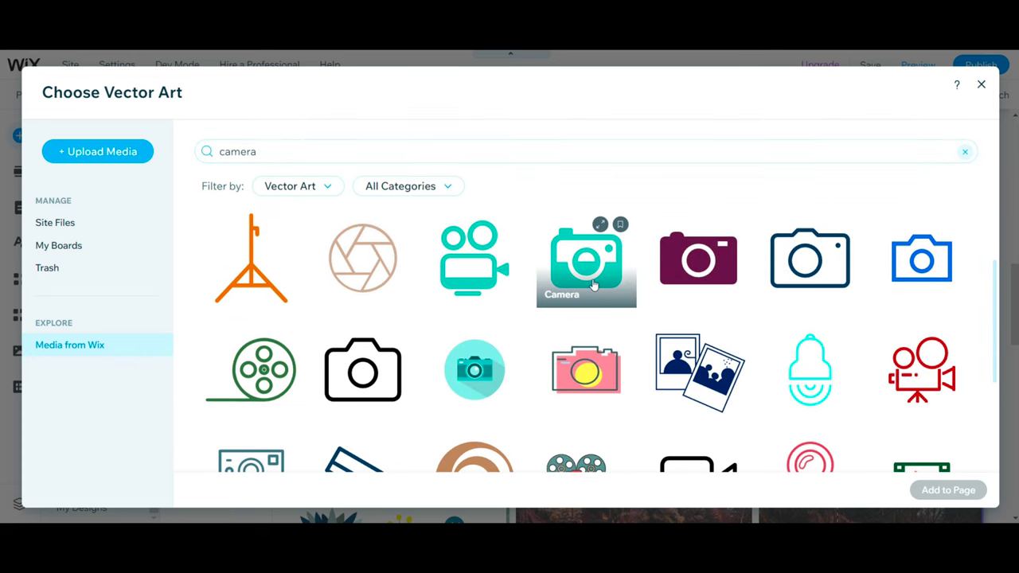
scroll(585, 318, "up", 1)
left_click(596, 288)
left_click(923, 492)
left_click_drag(516, 319, 698, 351)
left_click(698, 353)
Preview the site, checking the bio, the project cards and the photo gallery's forward and back browsing.
scroll(485, 455, "down", 2)
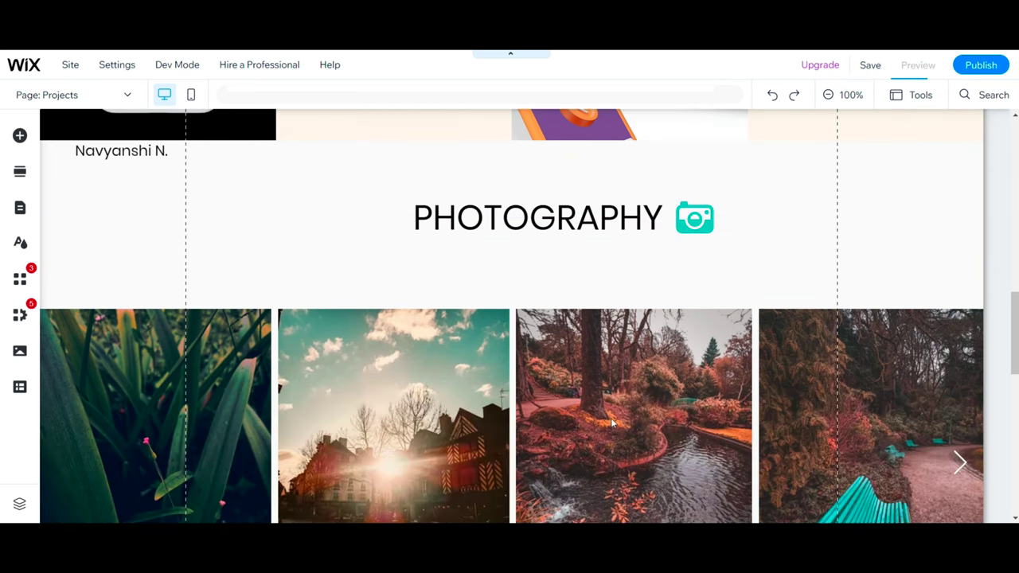
scroll(611, 423, "up", 10)
scroll(91, 314, "down", 7)
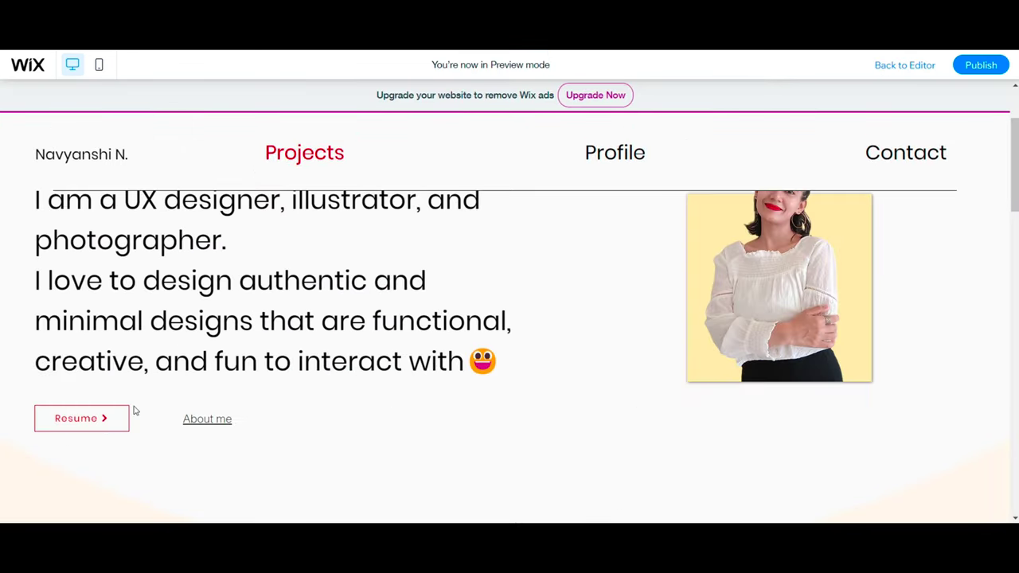
scroll(426, 265, "up", 2)
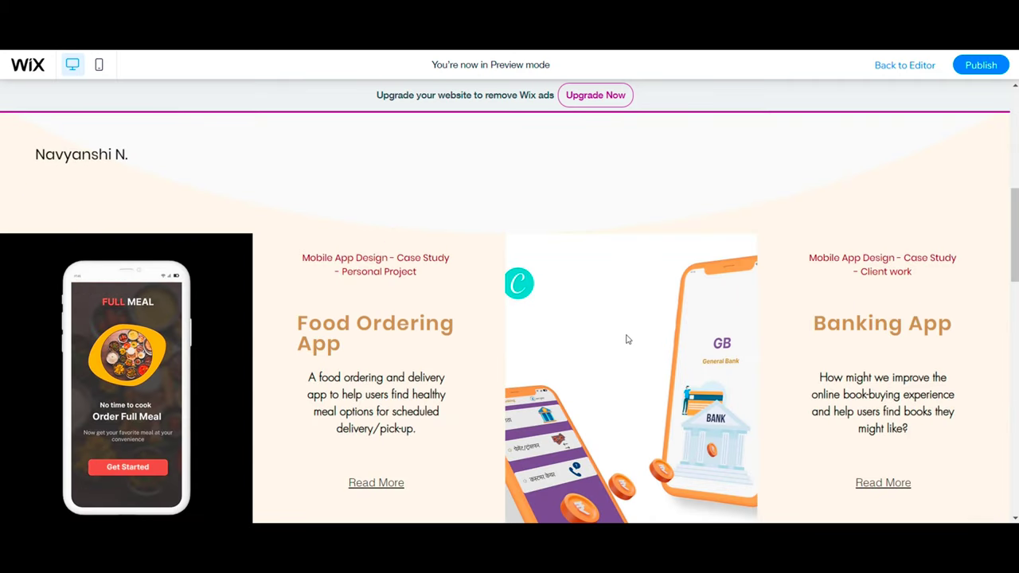
scroll(577, 364, "down", 7)
left_click(984, 332)
left_click(989, 113)
left_click(986, 333)
key("ctrl+shift+p")
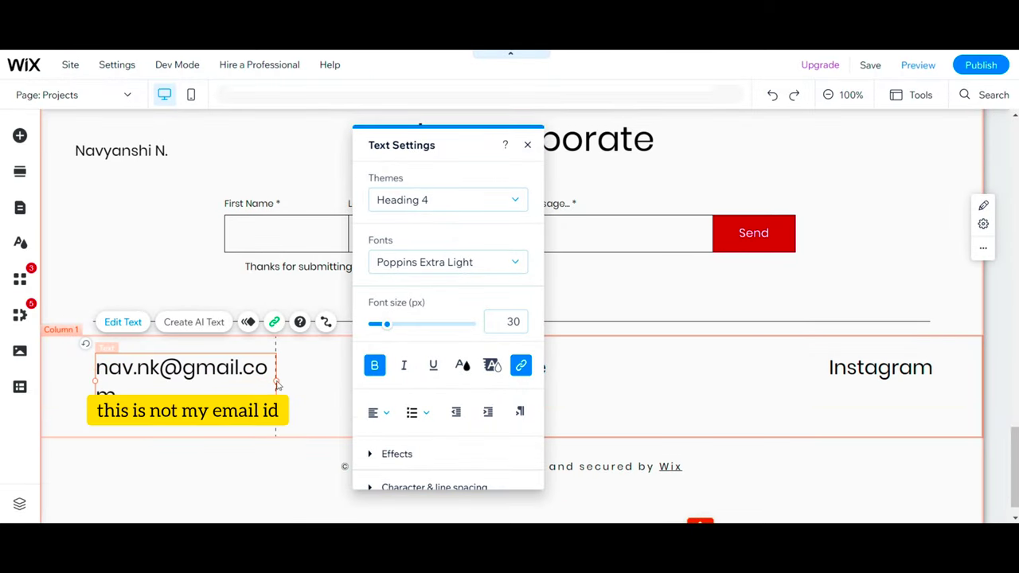
Widen the footer's email text box so the address fits on one line.
left_click_drag(275, 380, 290, 381)
left_click(502, 367)
left_click(625, 323)
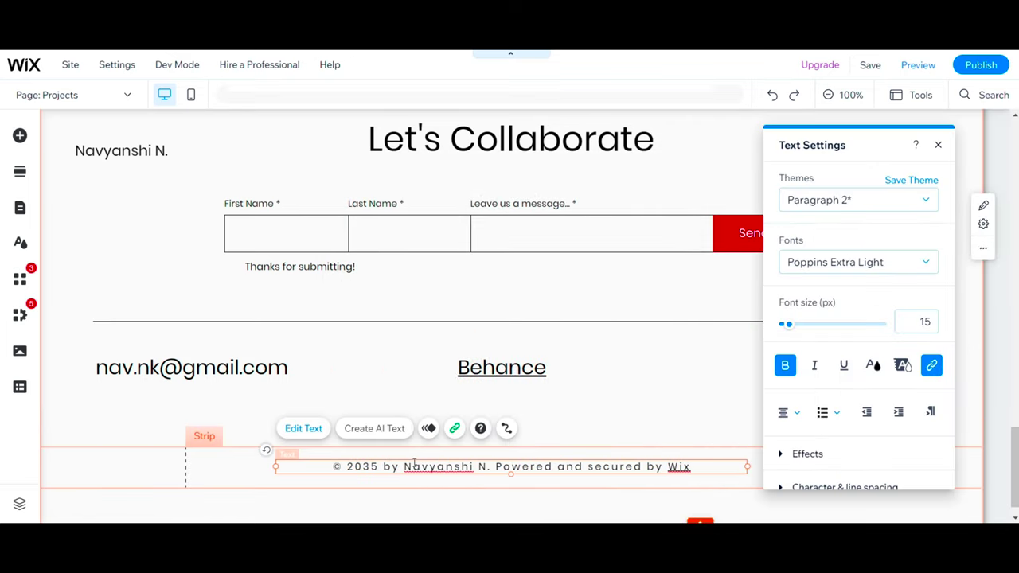
left_click(576, 507)
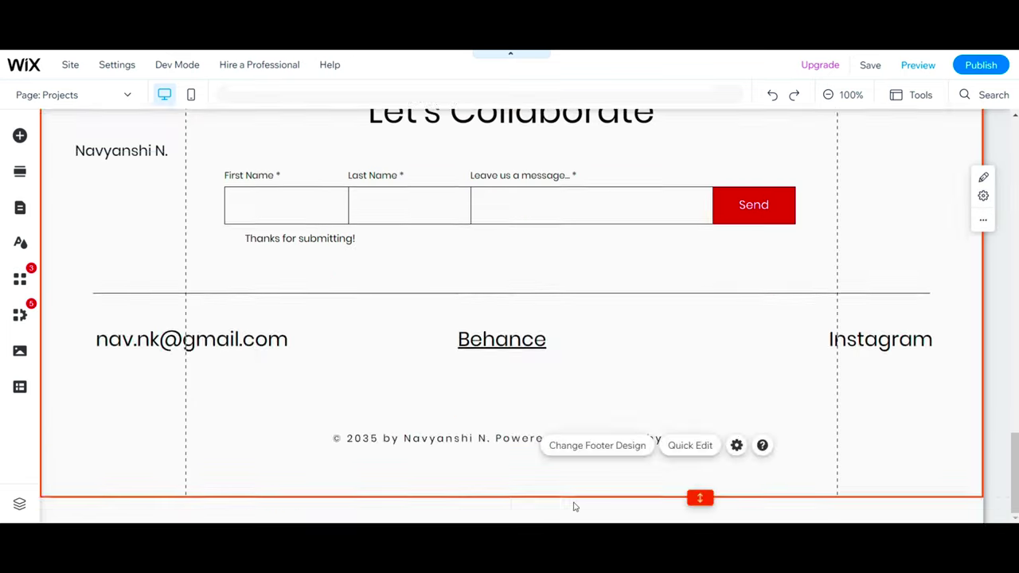
Open the Profile page and replace its About Me placeholder image with the designer's portrait photo.
scroll(575, 507, "up", 11)
scroll(575, 507, "up", 10)
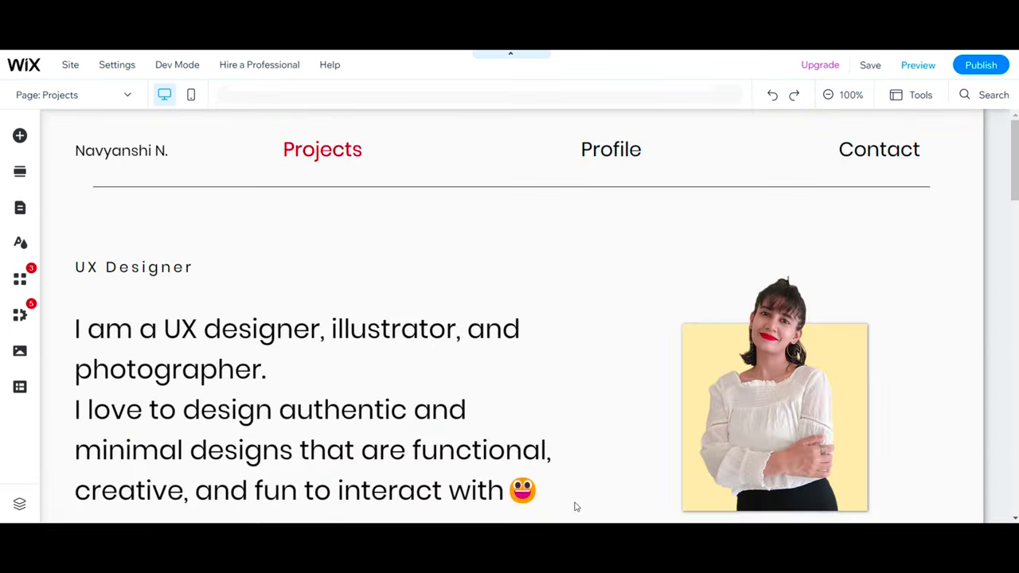
scroll(573, 504, "down", 2)
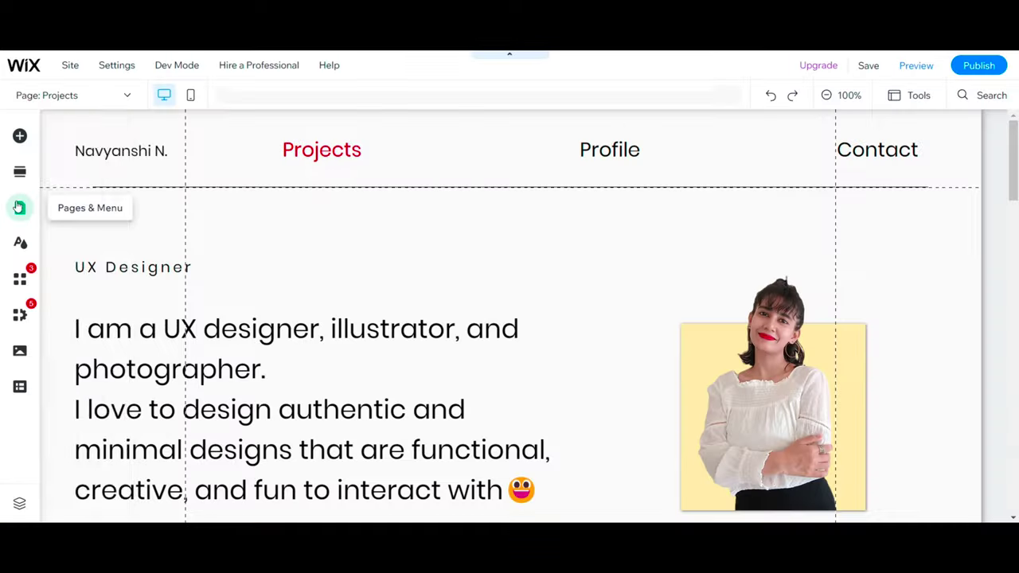
left_click(20, 207)
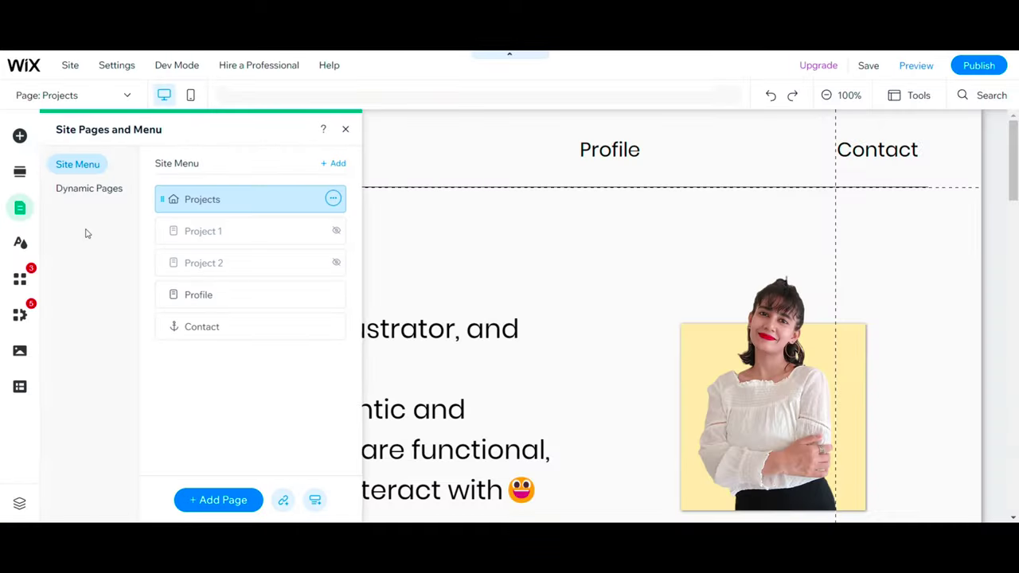
left_click(206, 289)
left_click(496, 327)
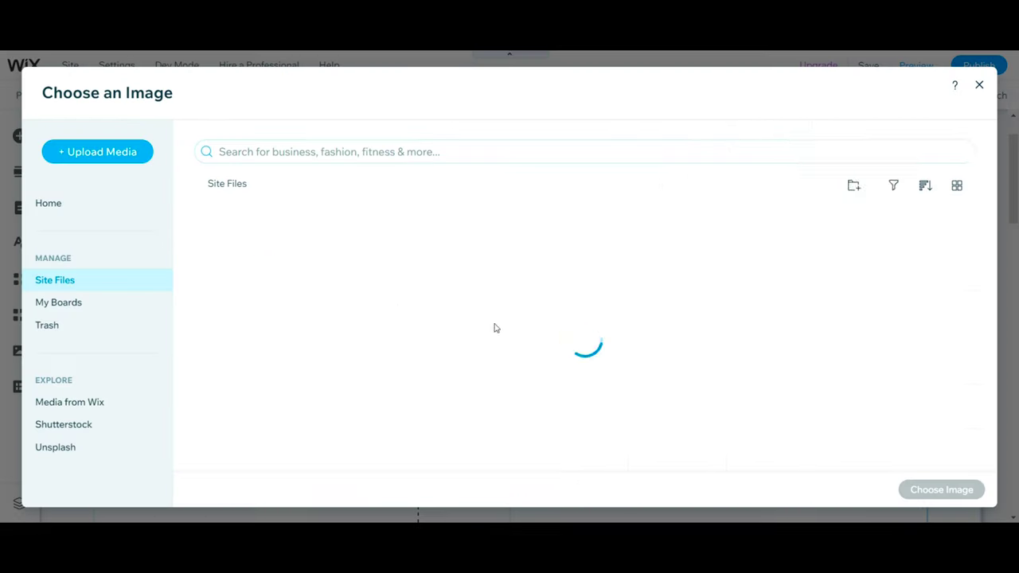
Change the About Me heading so the greeting gives the designer's first name.
scroll(644, 353, "down", 4)
scroll(643, 353, "down", 1)
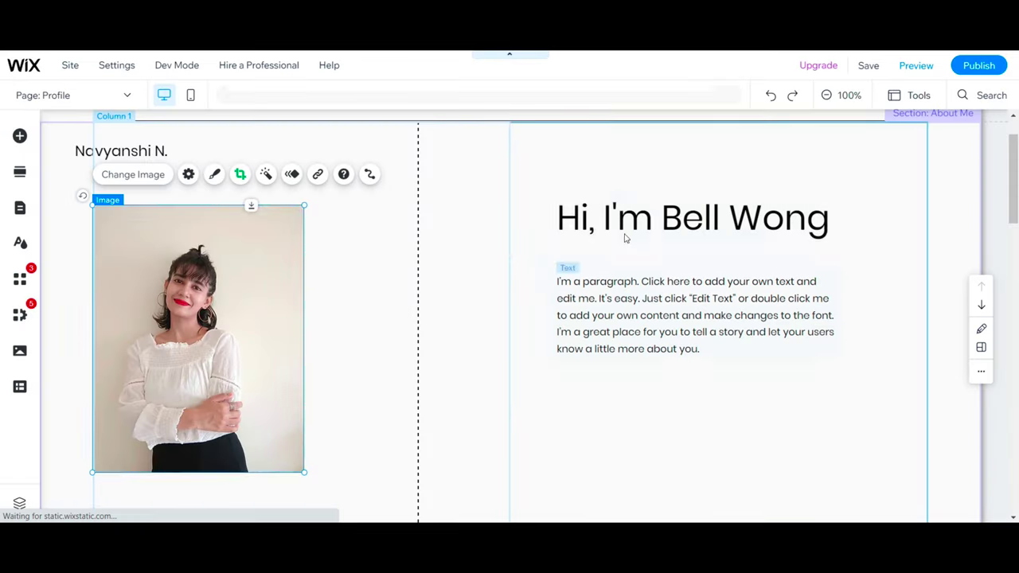
left_click(626, 236)
double_click(764, 215)
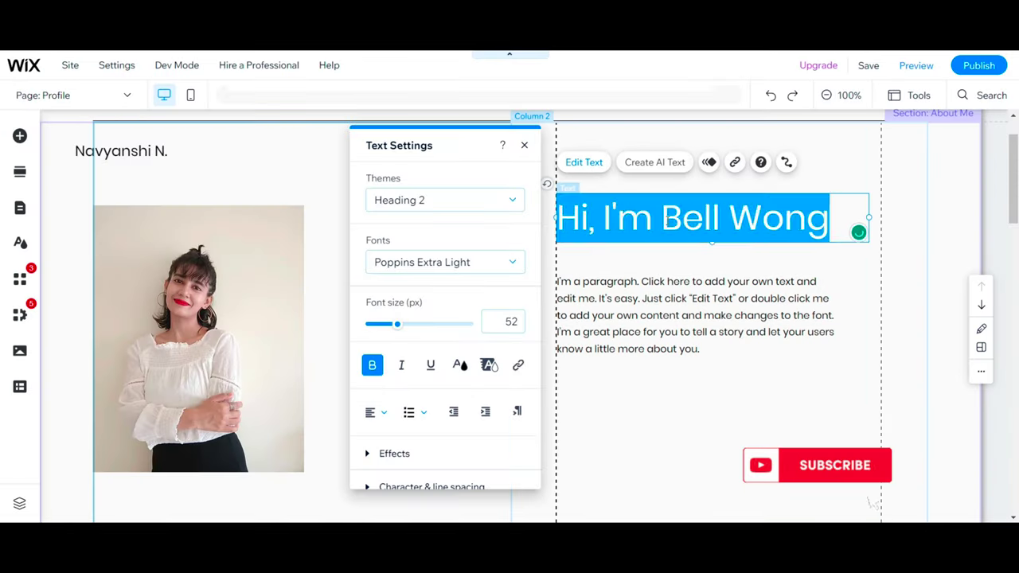
Replace the About Me placeholder paragraph with the UX designer bio copied from ChatGPT.
left_click(607, 353)
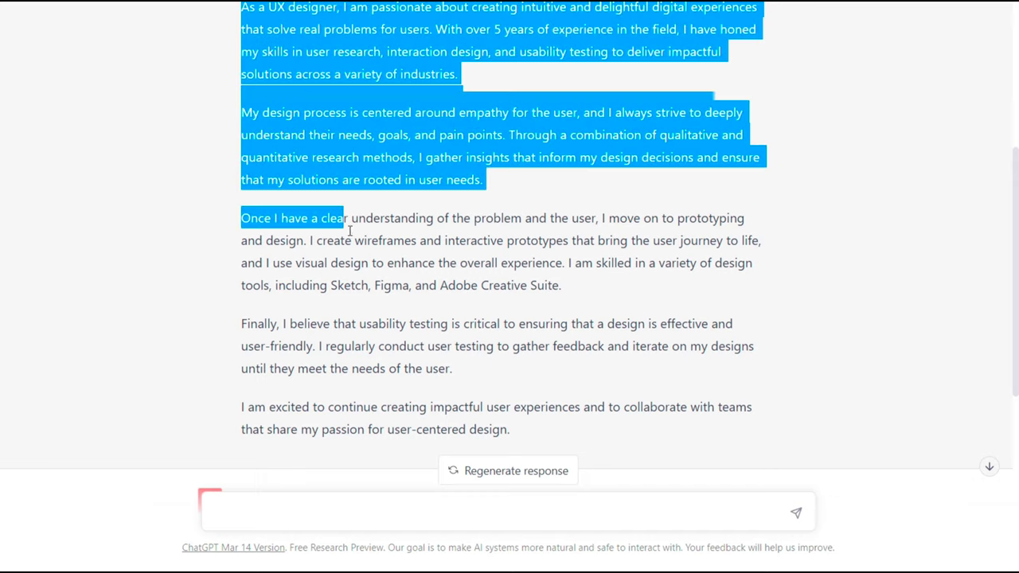
right_click(391, 257)
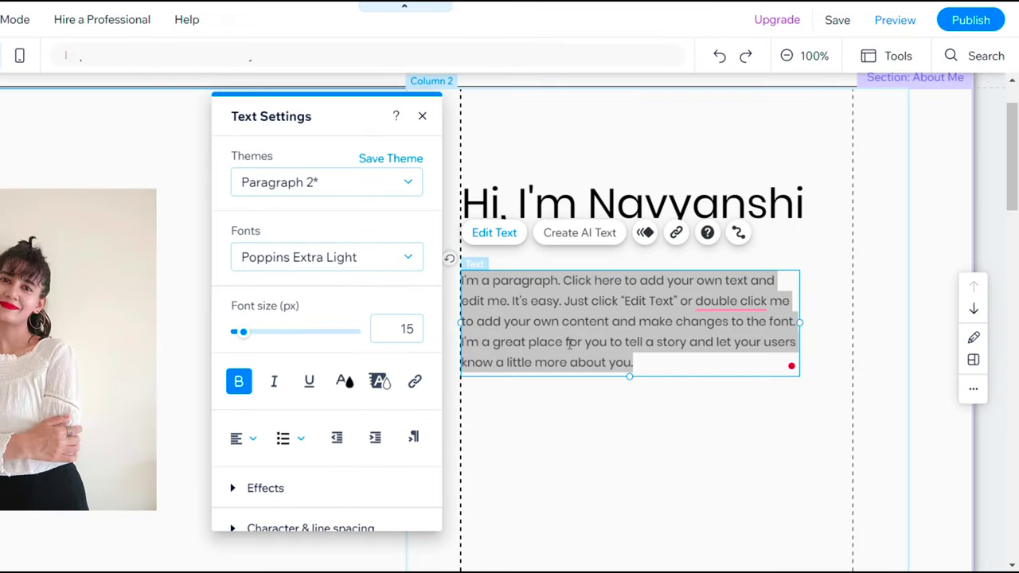
type("As a UX designer, I am passionate about creating intuitive and delightful digital experiences that solve real problems for users. With over 5 years of experience in the field, I have honed my skills in user research, interaction design, and usability testing to deliver impactful solutions across a variety of industries. My design process is centered around empathy for the user, and I always strive to deeply understand their needs, goals, and pain points. Through a combination of qualitative and quantitative research methods, I gather insights that inform my design decisions and ensure that my solutions are rooted in user needs. Once I have a clear understanding of the problem and the user, I move on to prototyping and design. I create wireframes and interactive prototypes that bring the user journey to life, and I use visual design to enhance the overall experience. I am skilled in a variety of design tools, including Sketch, Figma, and Adobe Creative Suite. Finally, I believe that usability testing is critical to ensuring that a design is effective and user-friendly. I regularly conduct user testing to gather feedback and iterate on my designs until they meet the needs of the user. I am excited to continue creating impactful user experiences and to collaborate with teams that share my passion for user-centered design.")
scroll(645, 374, "up", 5)
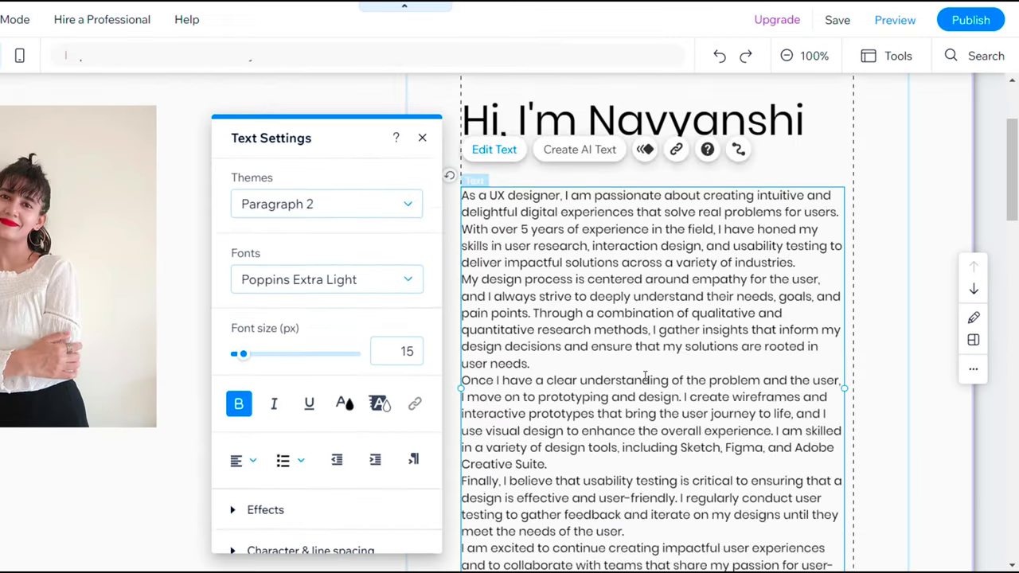
Edit the bio's first paragraph to say over 2 years of experience and industries including finance and e-commerce.
scroll(645, 380, "up", 1)
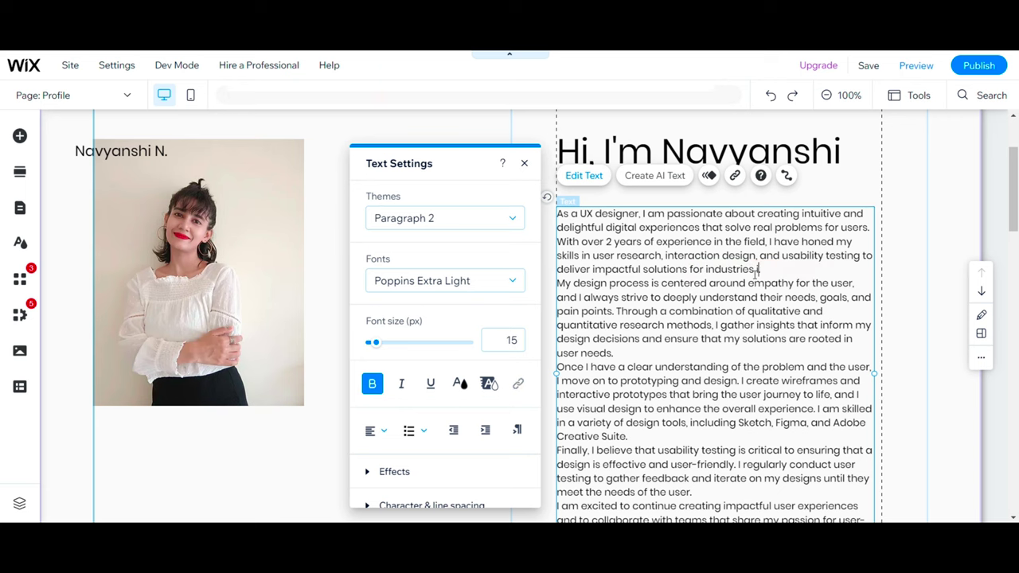
type("e-commerce")
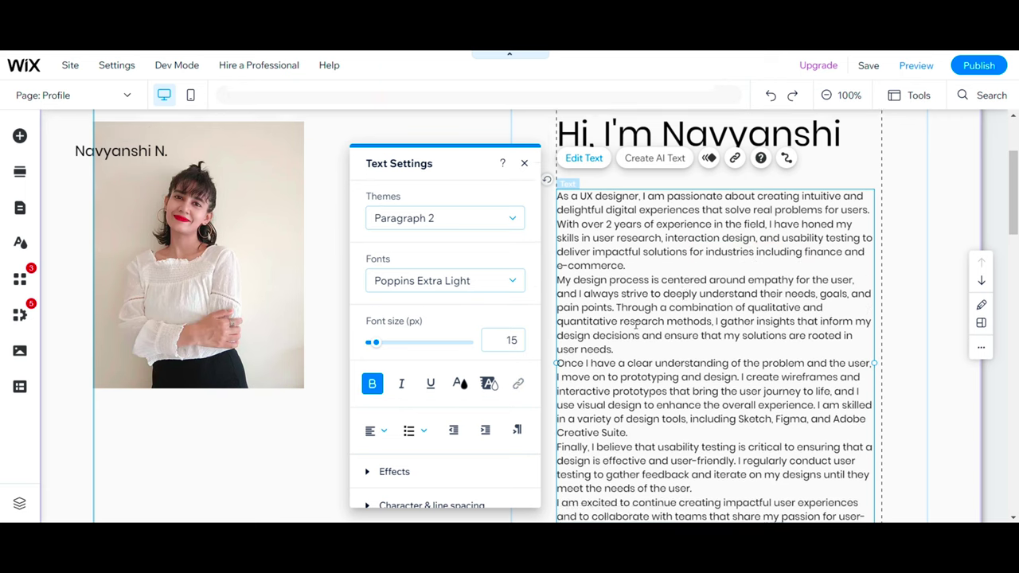
scroll(746, 279, "down", 1)
left_click(902, 456)
Open the content behind the Services list and rename the Type Design service as App Design.
scroll(903, 457, "down", 5)
left_click(614, 263)
left_click(616, 263)
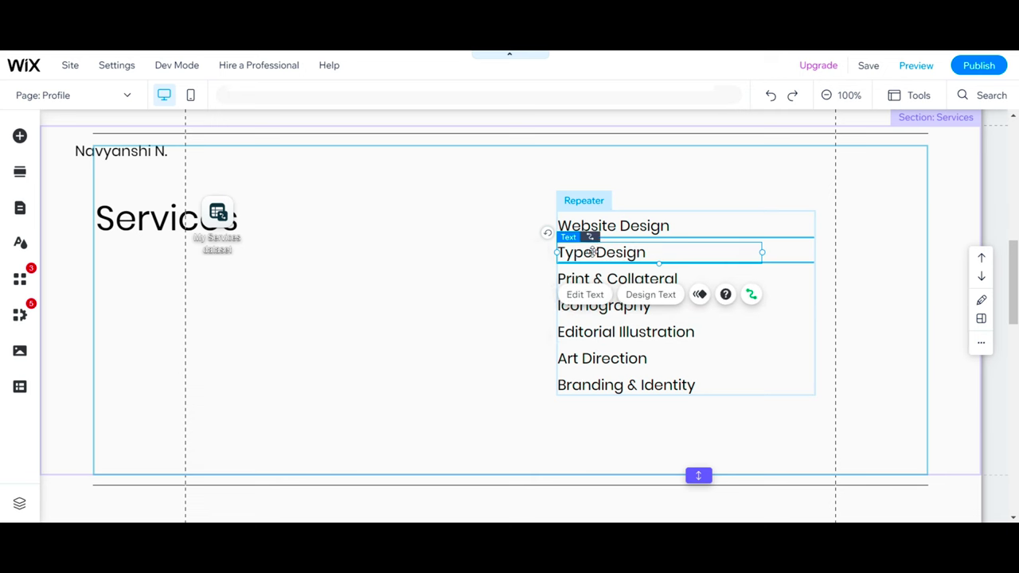
left_click(445, 427)
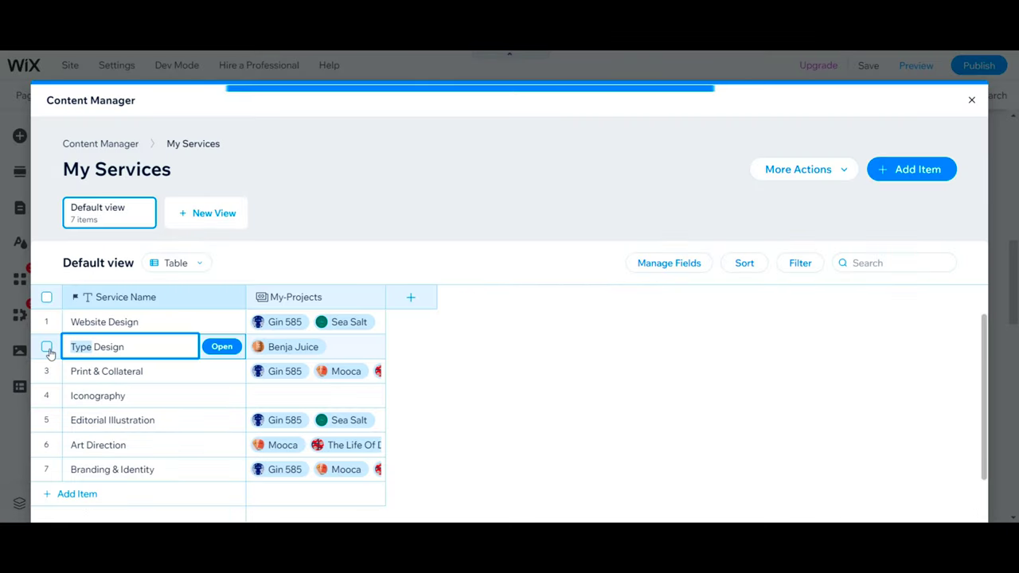
type("App")
Clear the linked sample projects from the services' My-Projects entries, including The Life Of Domino.
left_click(316, 328)
left_click(294, 322)
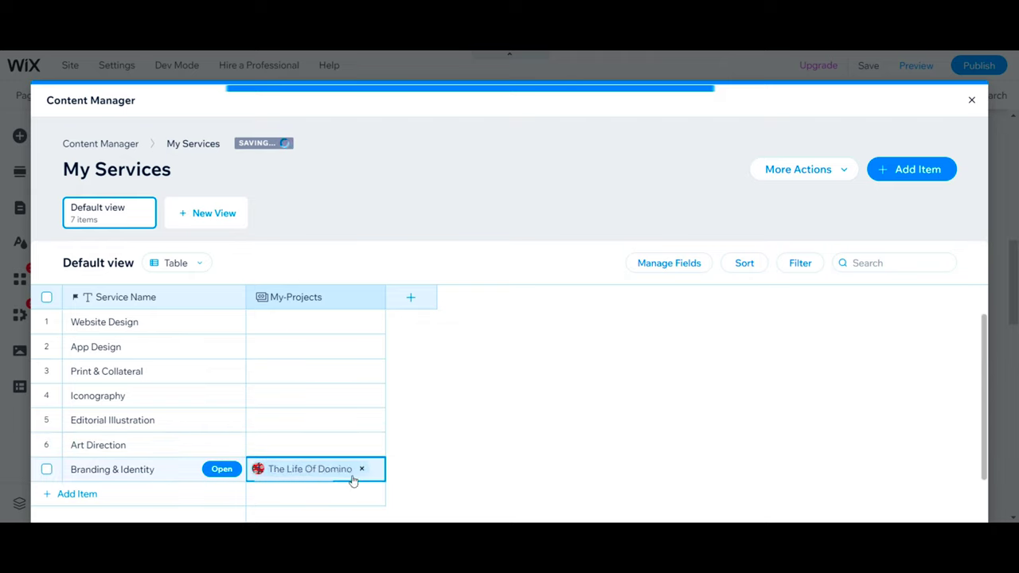
left_click(360, 471)
left_click(324, 470)
Rename Print & Collateral as Branding and delete the Art Direction and Branding & Identity services.
left_click(152, 376)
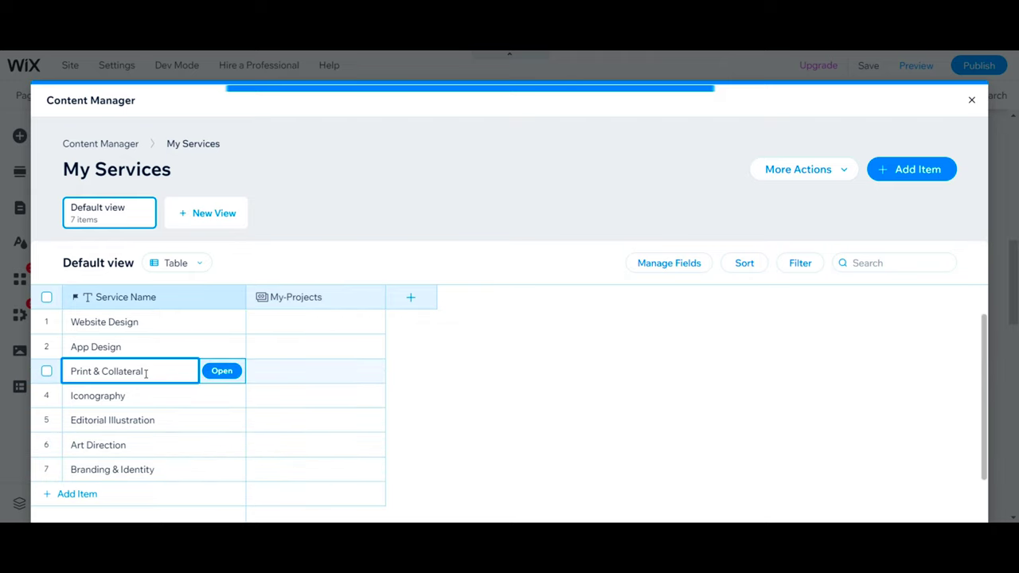
left_click(46, 445)
left_click(936, 263)
left_click(636, 359)
left_click(46, 445)
left_click(943, 262)
left_click(636, 359)
Remove the My-Projects field from the My Services table and return to the Profile page.
left_click(372, 297)
left_click(280, 190)
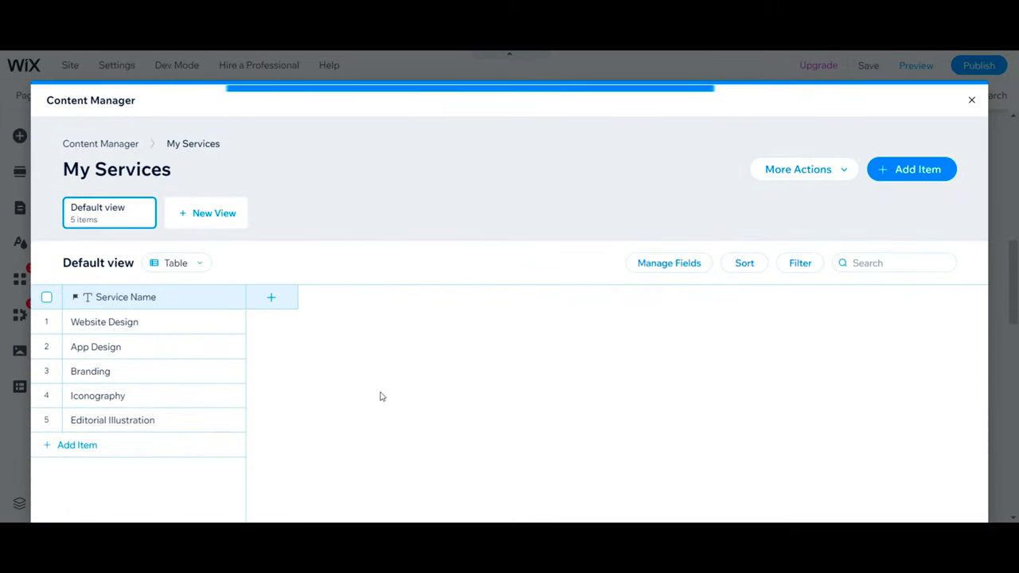
left_click(971, 102)
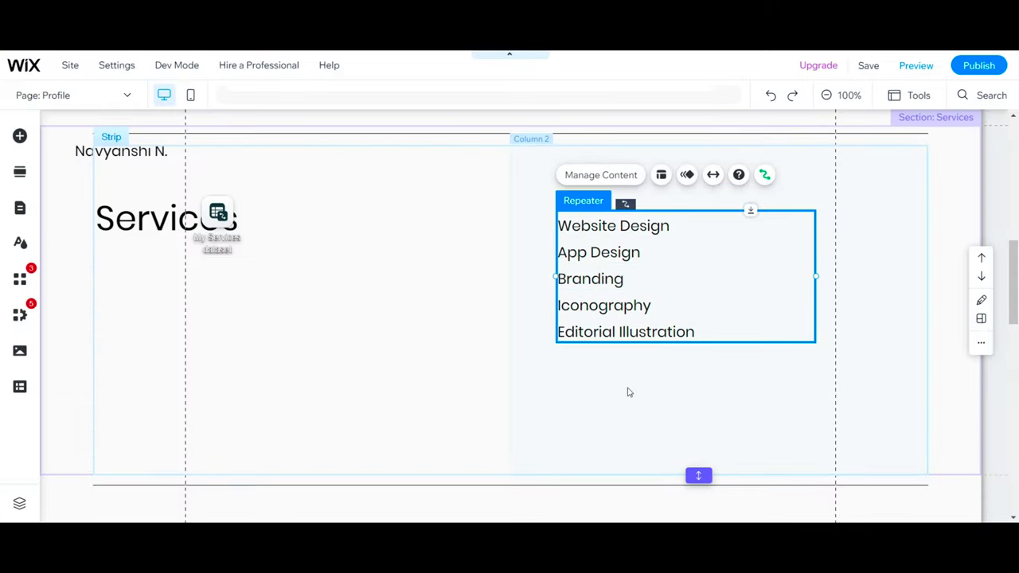
Delete the contents of the Clients section on the Profile page and the emptied section itself.
left_click(628, 392)
scroll(488, 359, "down", 5)
left_click(589, 241)
scroll(607, 275, "up", 1)
left_click(648, 176)
key("Delete")
left_click(206, 256)
key("Delete")
left_click(123, 268)
key("Delete")
key("Delete")
left_click(466, 212)
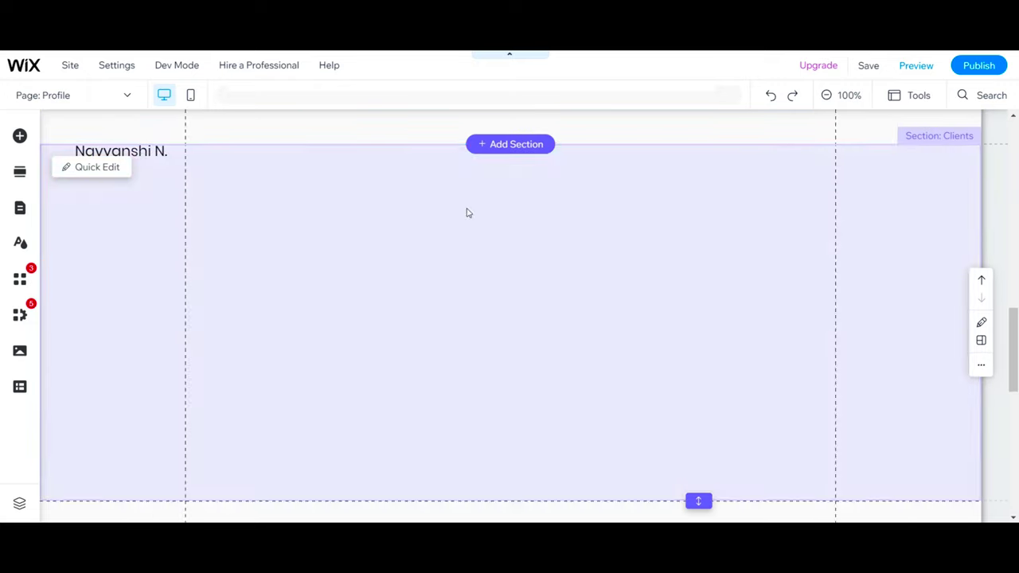
key("Delete")
Open the Project 1 page and add a Welcome section with a desert background above the page title.
scroll(549, 389, "up", 11)
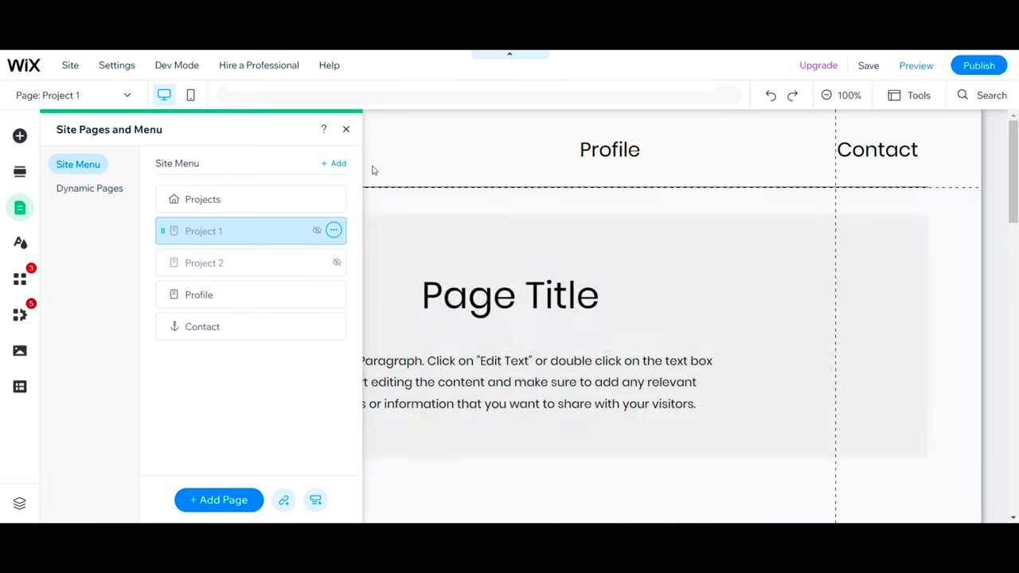
left_click(345, 130)
double_click(494, 295)
left_click(455, 199)
left_click(486, 189)
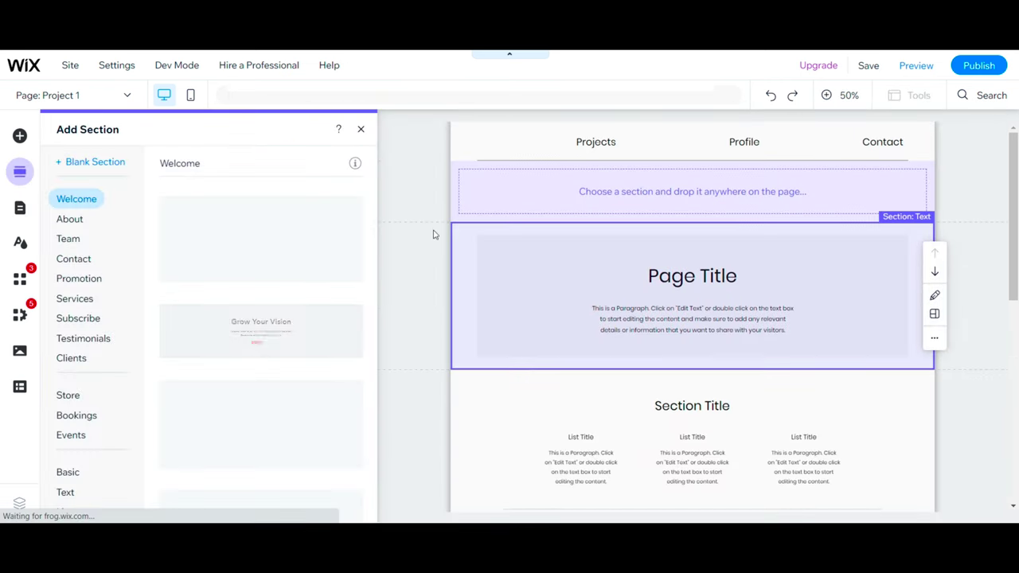
left_click(324, 222)
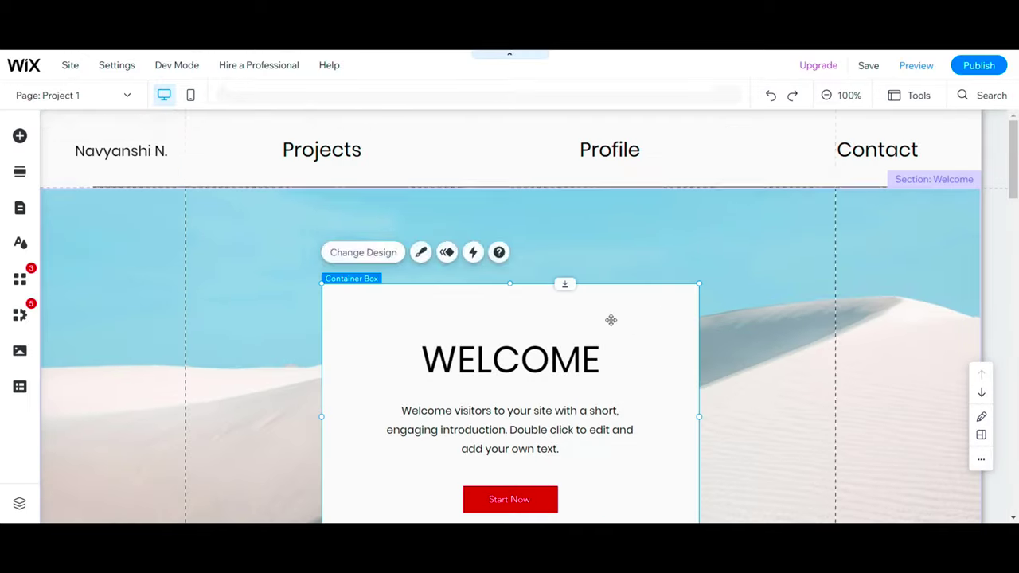
Delete the WELCOME container box from the new section.
scroll(611, 320, "down", 1)
key("Delete")
scroll(589, 350, "up", 1)
Replace the Welcome section's background with the food app phone mockups image.
left_click(571, 337)
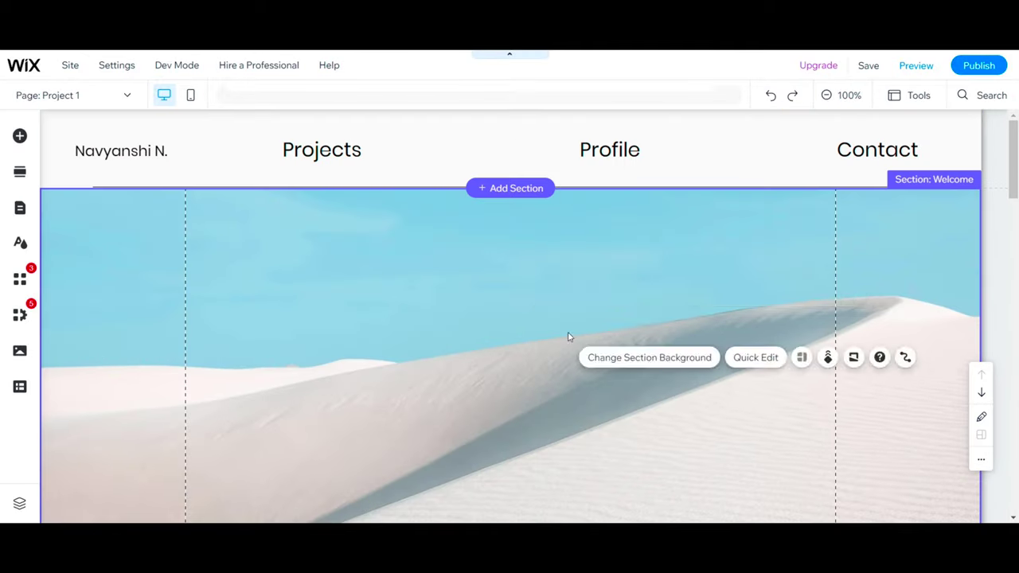
left_click(529, 279)
left_click(621, 298)
left_click(476, 383)
left_click(64, 225)
left_click(472, 291)
left_click(908, 489)
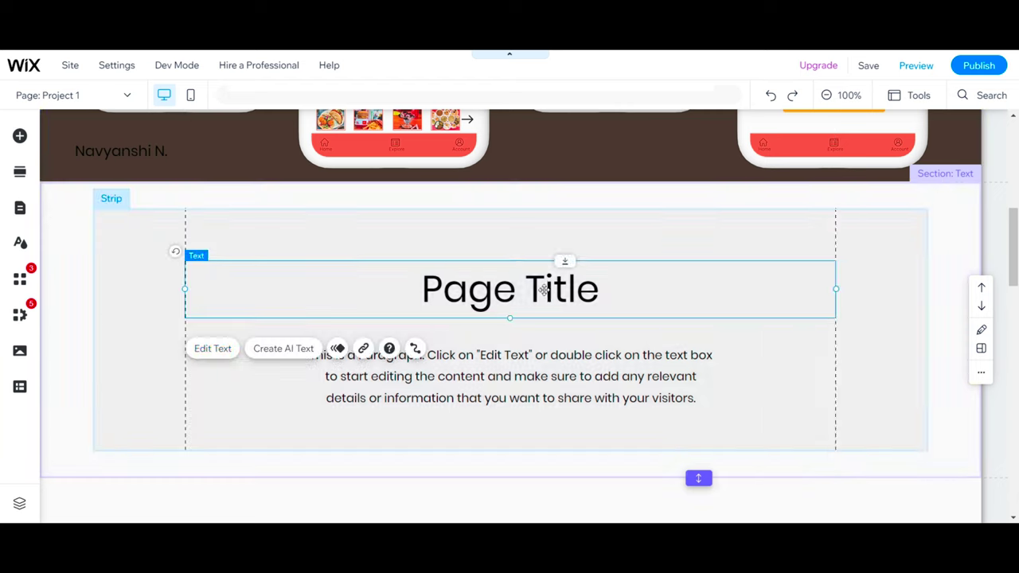
Replace the placeholder page title and paragraph below the banner with the project's title and UI/UX description.
double_click(511, 290)
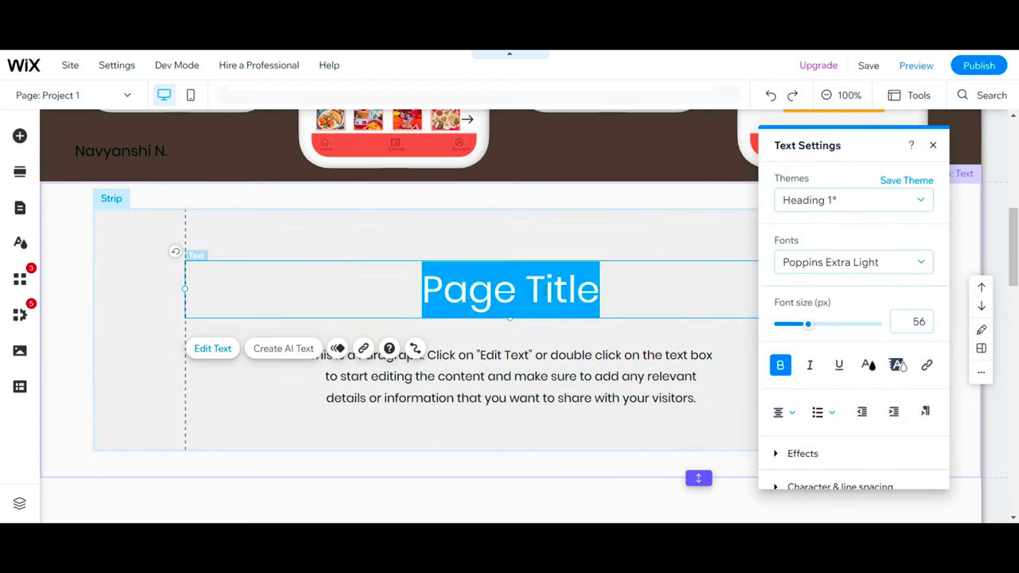
double_click(546, 374)
type("A UI/U")
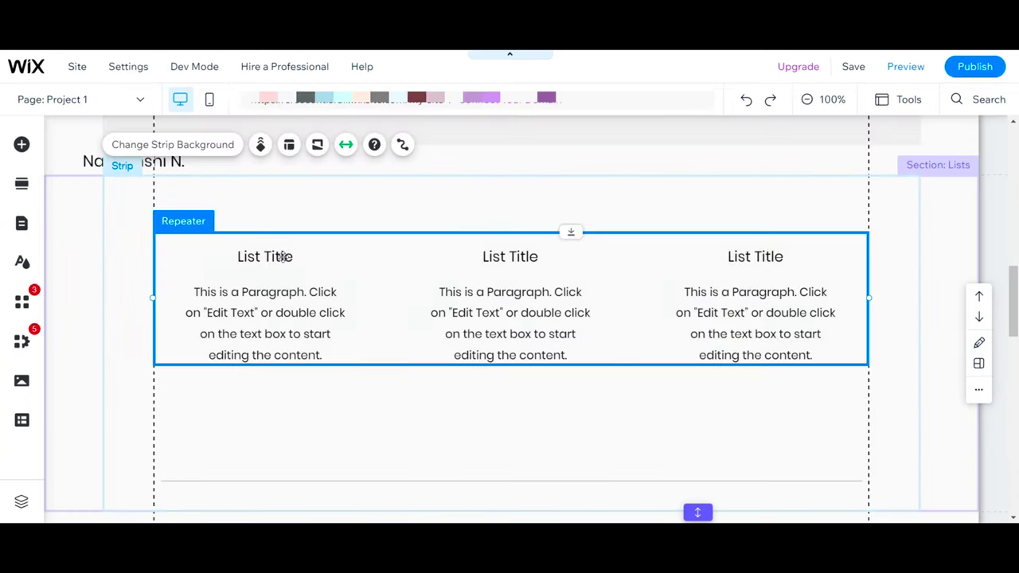
Rename the three list titles as Timeline, Platform and Tools.
double_click(266, 255)
type("Timeline")
double_click(510, 255)
type("Platform")
double_click(754, 256)
type("Tools")
Fill in the list texts with "2 - 16 August 2022 (14 days)", "Android App" and "Canva, Figma, Google Forms".
left_click(265, 318)
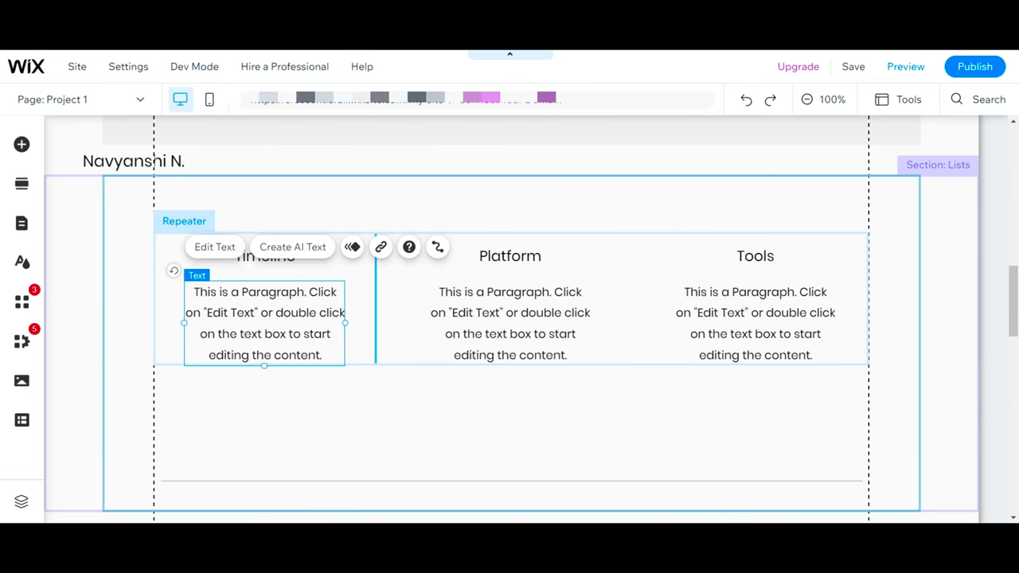
double_click(265, 318)
double_click(491, 311)
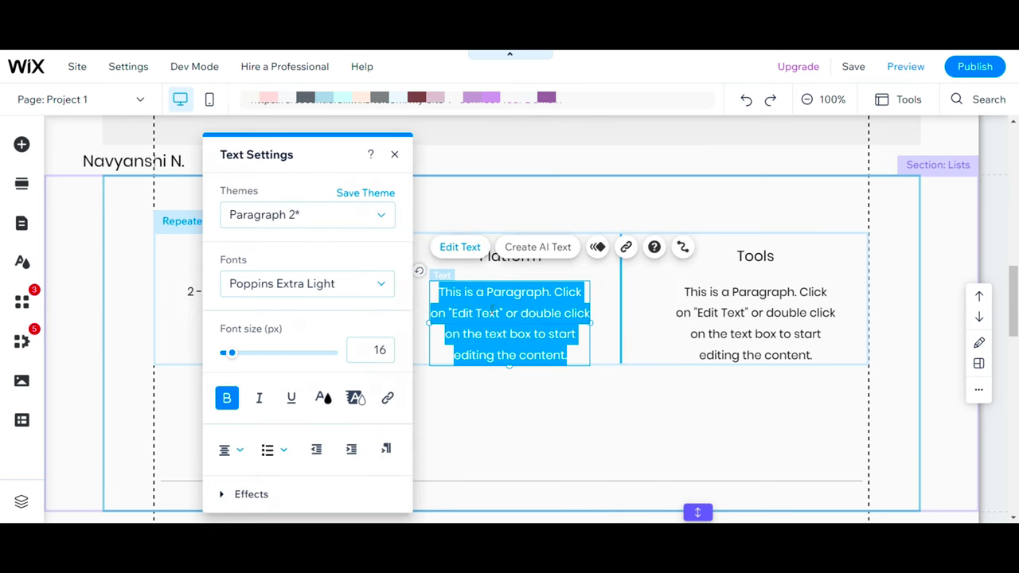
double_click(769, 332)
type("Canva, Figma, Google Forms")
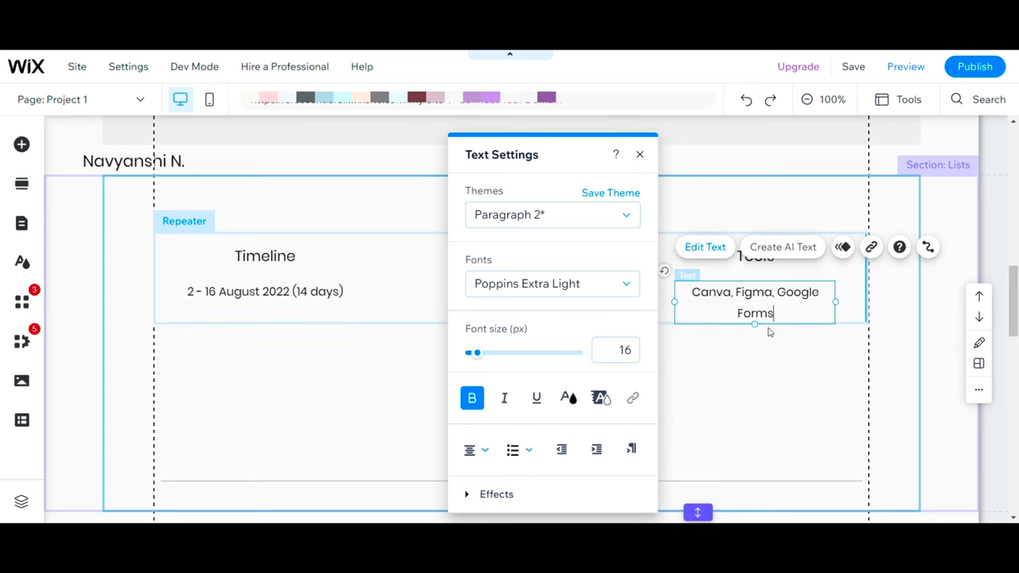
left_click(756, 390)
Open the vector art library from the decorative elements and search it for calendar.
left_click(25, 153)
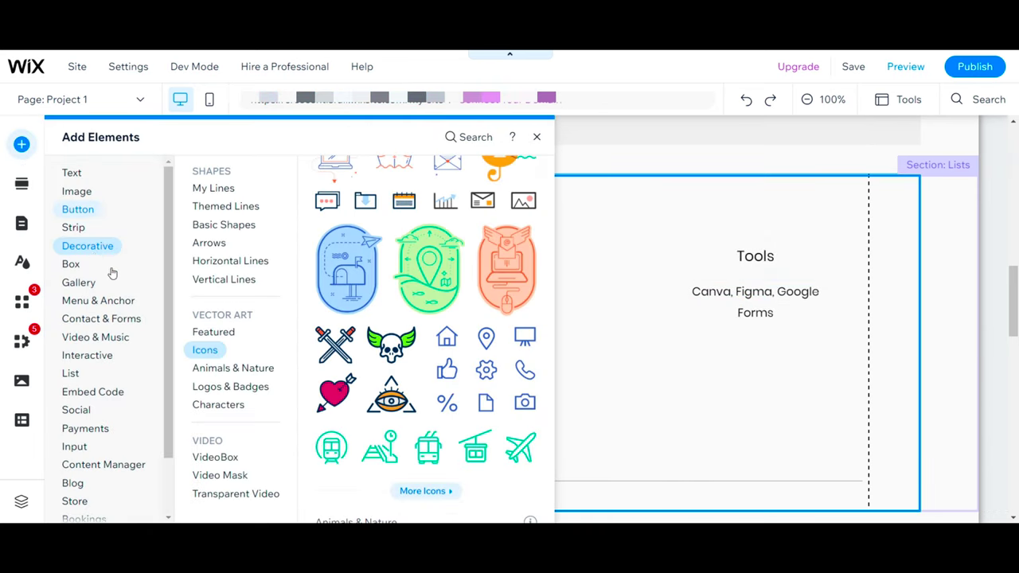
scroll(394, 388, "down", 1)
left_click(395, 387)
left_click(333, 163)
type("calendar")
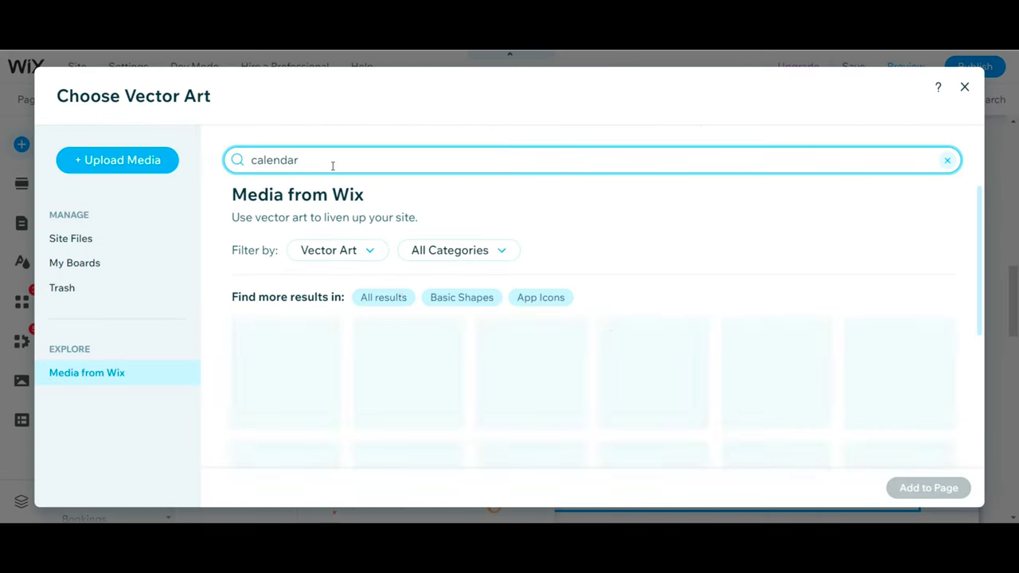
Add the teal calendar icon to the page, scale it down and place it below the Timeline dates.
scroll(459, 353, "down", 2)
left_click(408, 363)
left_click(928, 488)
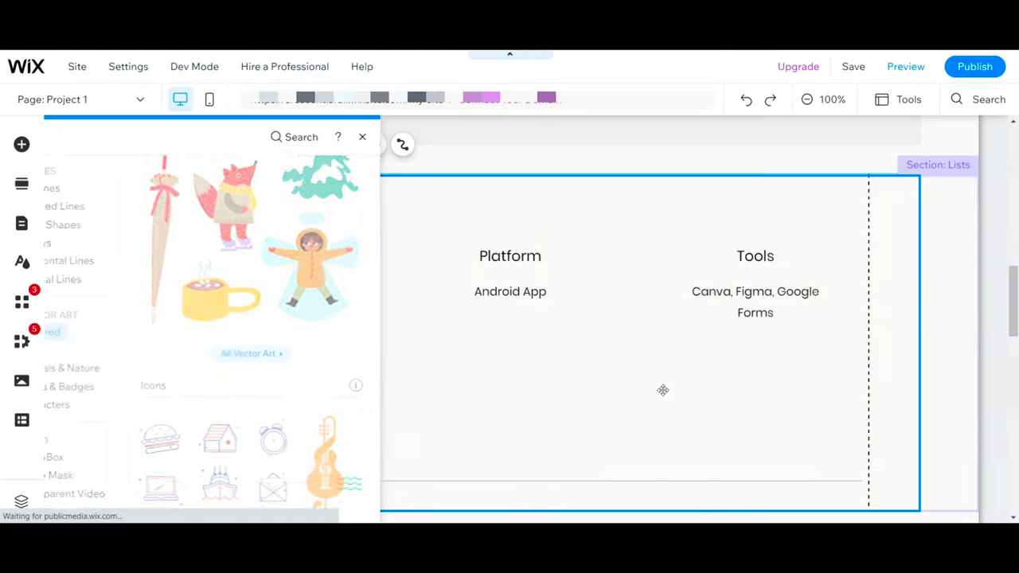
left_click_drag(511, 353, 285, 371)
left_click_drag(335, 408, 286, 359)
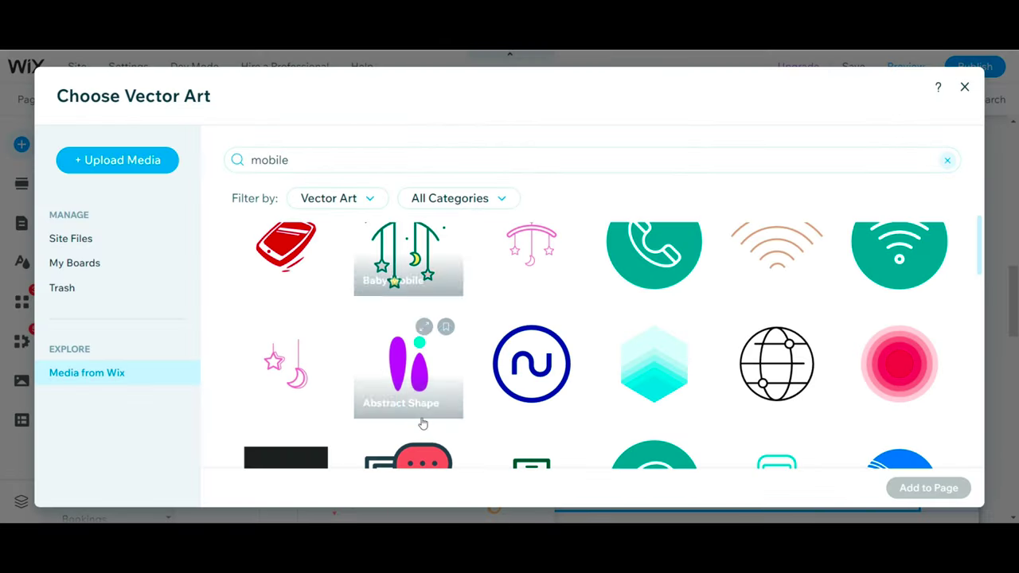
Place the orange hand-held phone vector icon under Platform and, searching for design tools, the red pencil-and-ruler icon under Tools.
scroll(446, 398, "down", 3)
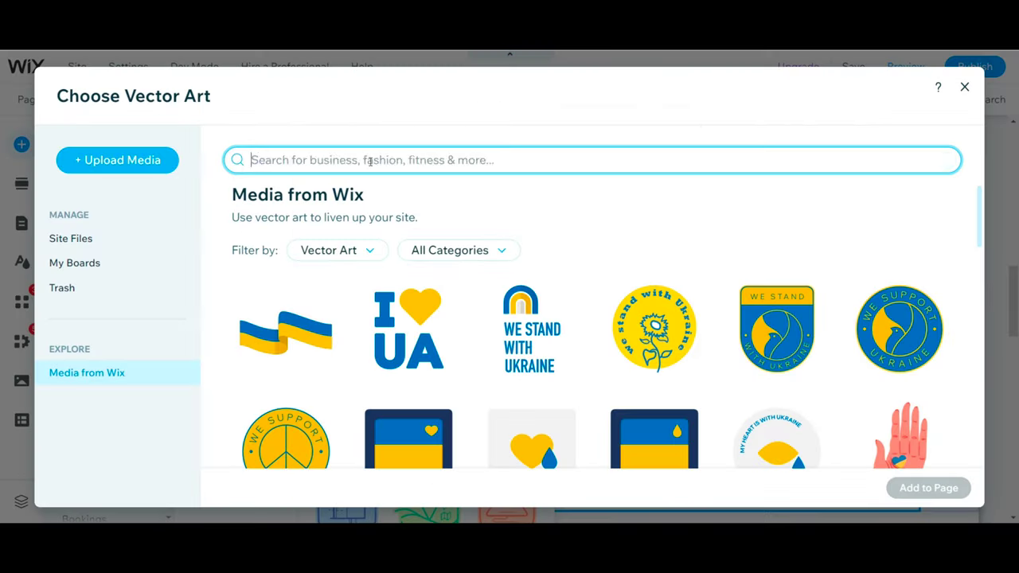
type("design")
key("Return")
scroll(580, 352, "down", 15)
left_click(318, 160)
type("design tools")
key("Return")
scroll(601, 351, "down", 15)
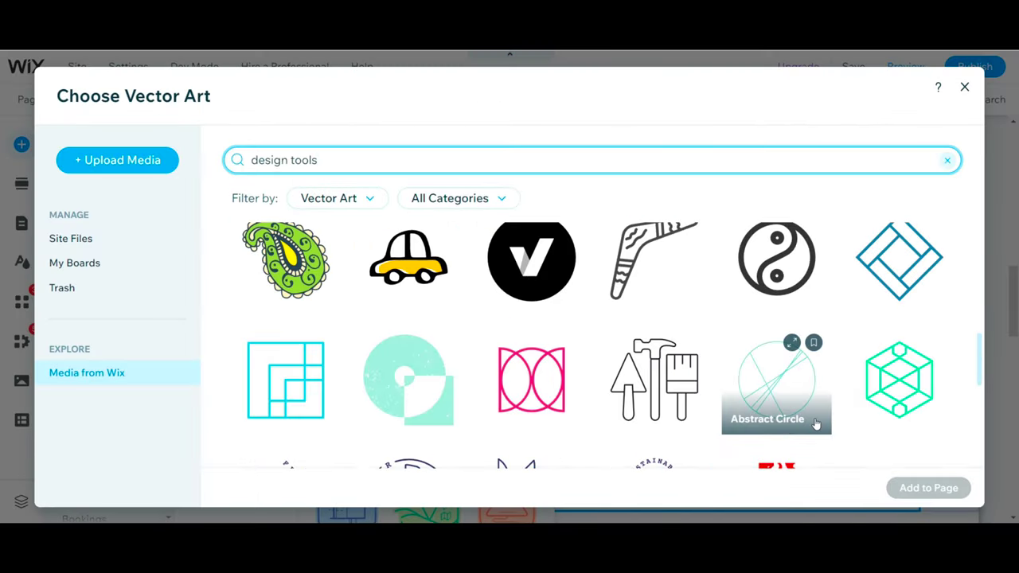
scroll(815, 424, "down", 5)
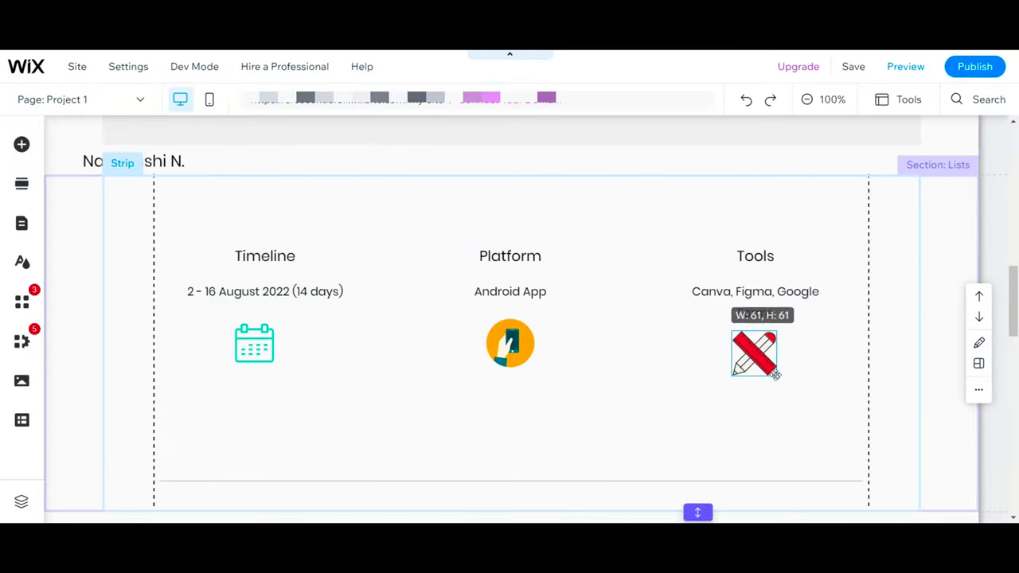
Scale down the pencil-and-ruler icon under Tools and shorten the strip that holds the three lists.
left_click_drag(775, 375, 771, 371)
left_click(668, 391)
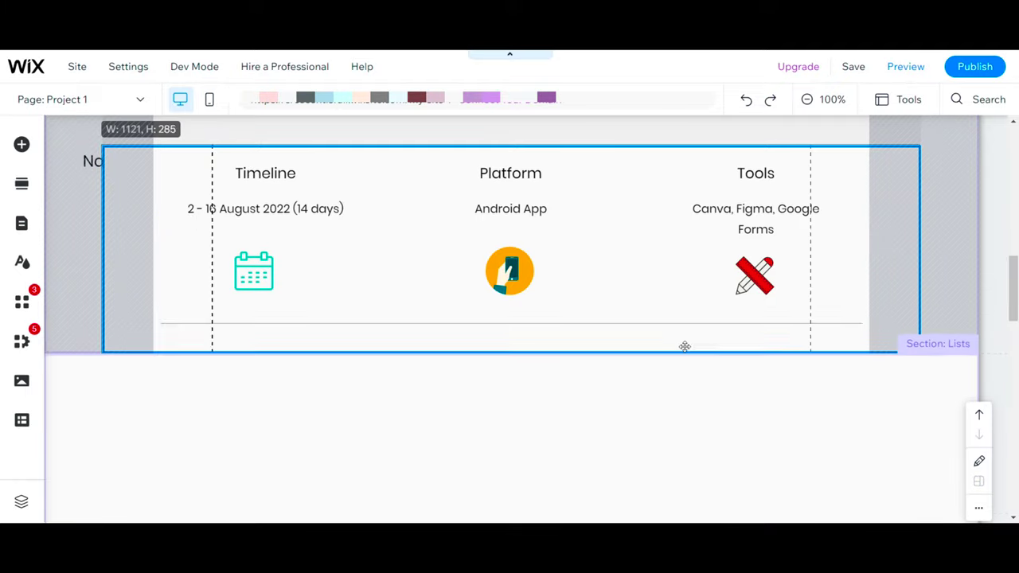
left_click_drag(684, 347, 685, 332)
Name the text section below the lists for the problem statement and replace its placeholder texts with the "Problem" heading and the one-sentence problem.
left_click(632, 422)
scroll(632, 423, "down", 5)
scroll(632, 422, "up", 3)
left_click(939, 130)
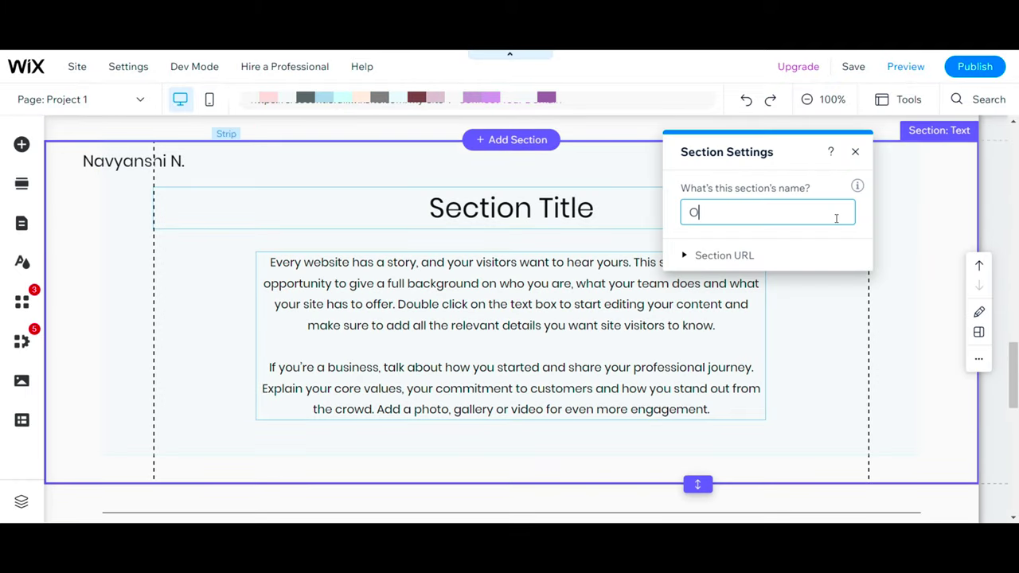
left_click(562, 307)
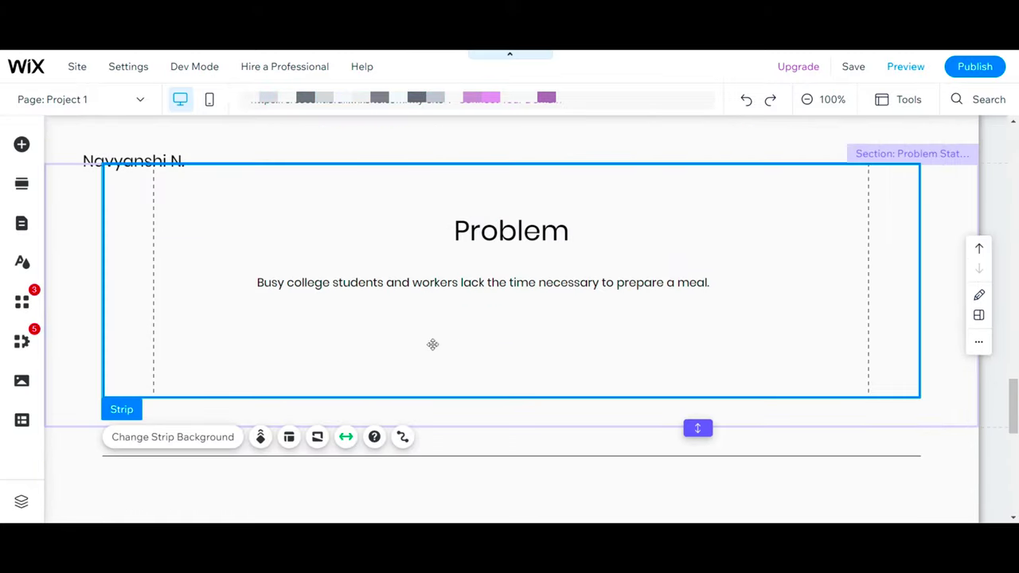
Add an "Understanding Users" heading below the problem text and put a colon and a blank line after "User Research".
left_click(509, 231)
left_click_drag(509, 232, 523, 398)
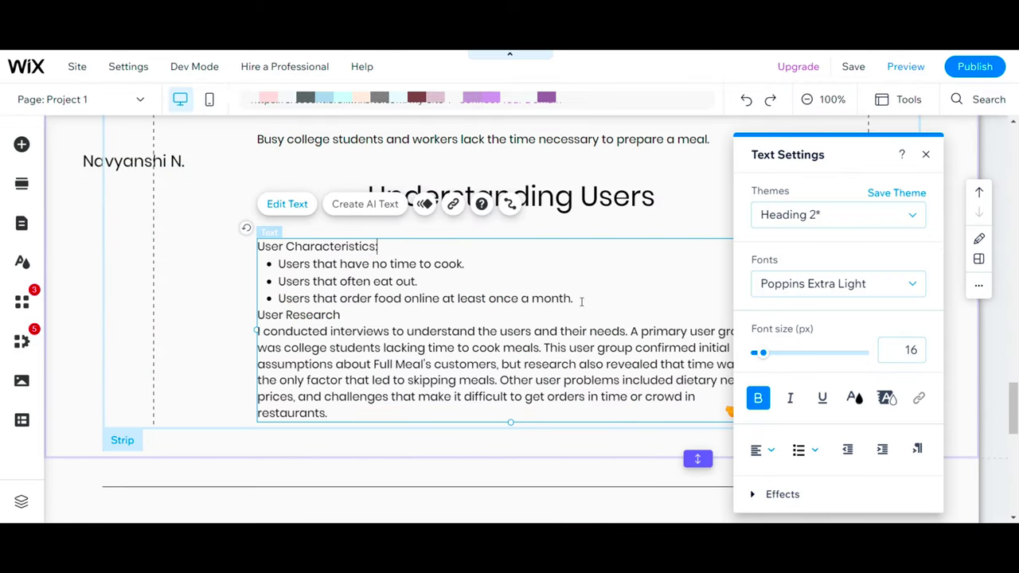
left_click(340, 316)
type(":")
key("Return")
left_click(926, 154)
scroll(510, 489, "down", 3)
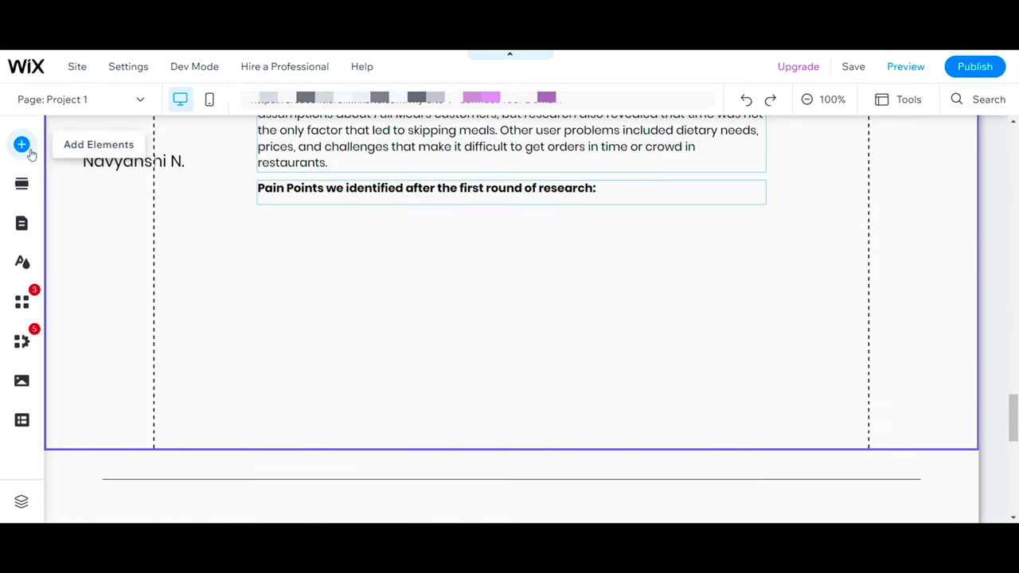
Add a blue rounded container box below the pain points heading and adjust its size.
left_click(21, 144)
left_click(71, 264)
scroll(346, 350, "down", 5)
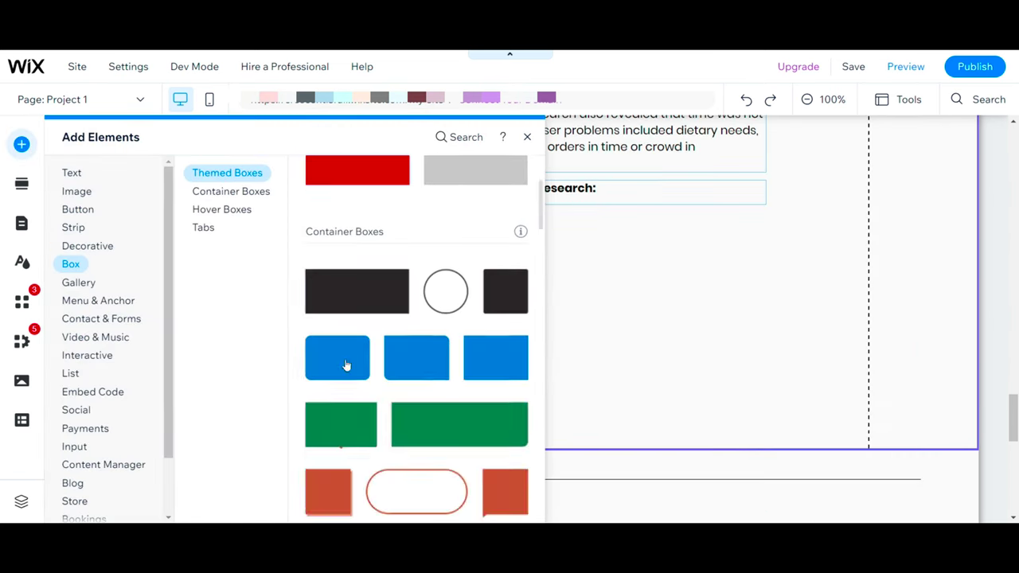
left_click(346, 364)
left_click_drag(514, 403, 459, 359)
Duplicate the blue box twice and place the copies beside the original.
key("ctrl+d")
left_click_drag(410, 321, 612, 306)
key("ctrl+d")
left_click_drag(574, 313, 772, 294)
left_click_drag(391, 298, 372, 297)
left_click_drag(785, 300, 767, 300)
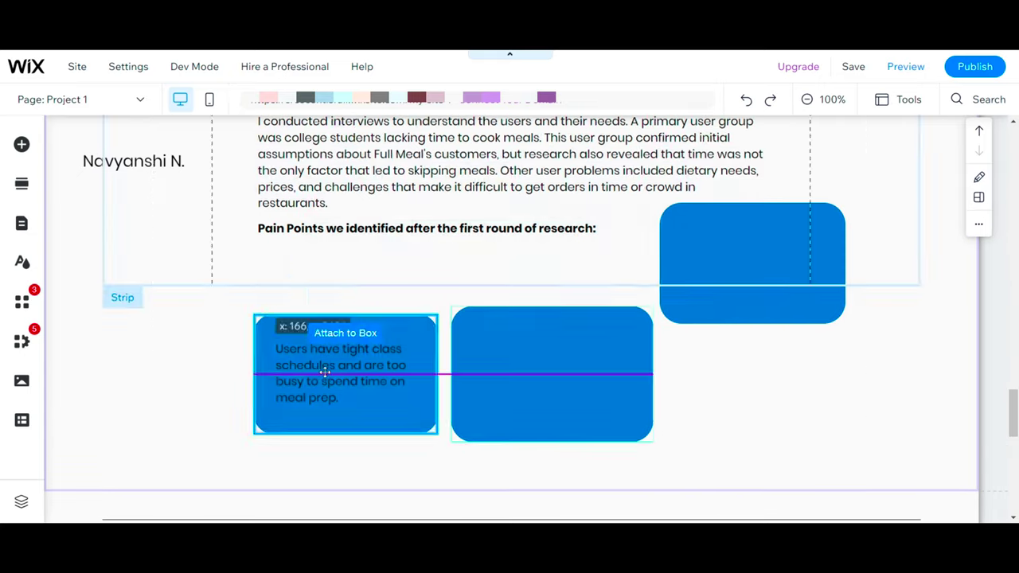
Move the three blue boxes into an aligned, evenly spaced row directly under the pain points heading.
left_click_drag(718, 307, 672, 369)
scroll(672, 368, "down", 1)
left_click_drag(594, 393, 541, 232)
left_click_drag(345, 413, 299, 251)
left_click_drag(700, 270, 706, 271)
left_click_drag(499, 281, 512, 281)
left_click_drag(299, 299, 312, 298)
left_click_drag(663, 282, 664, 276)
Duplicate the text about tight class schedules and place copies inside the second and third boxes.
left_click(311, 271)
key("ctrl+d")
left_click_drag(311, 272, 492, 259)
left_click_drag(703, 261, 708, 262)
Place bold titles above the box texts, titling the third box "Dietary Restrictions".
left_click(311, 255)
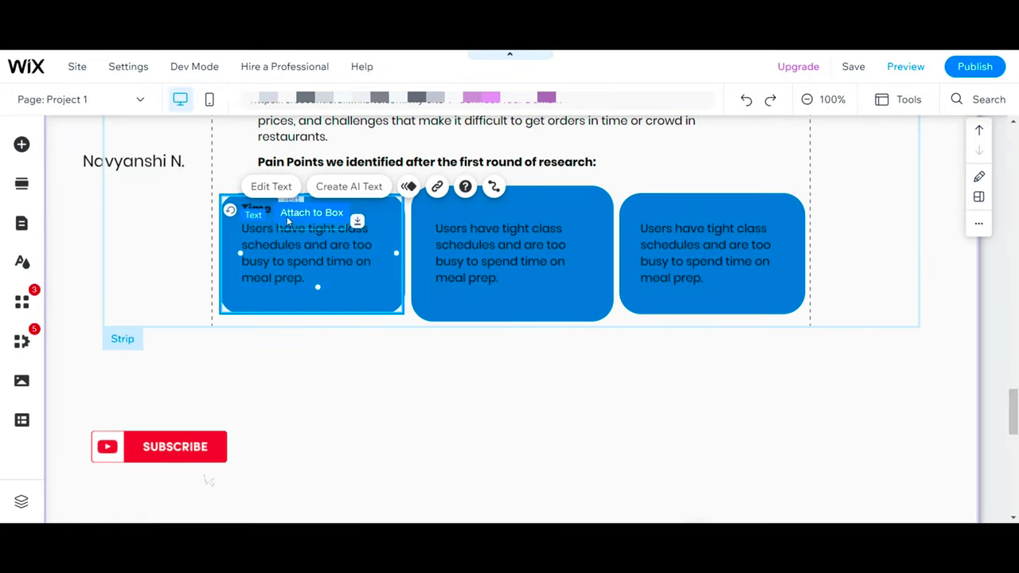
left_click_drag(441, 210, 448, 208)
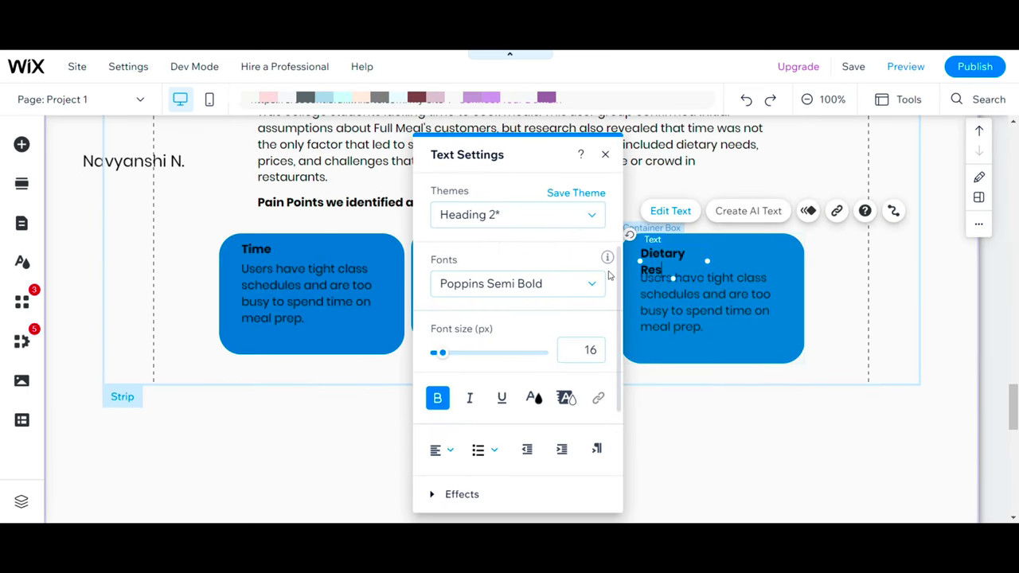
type("trictions")
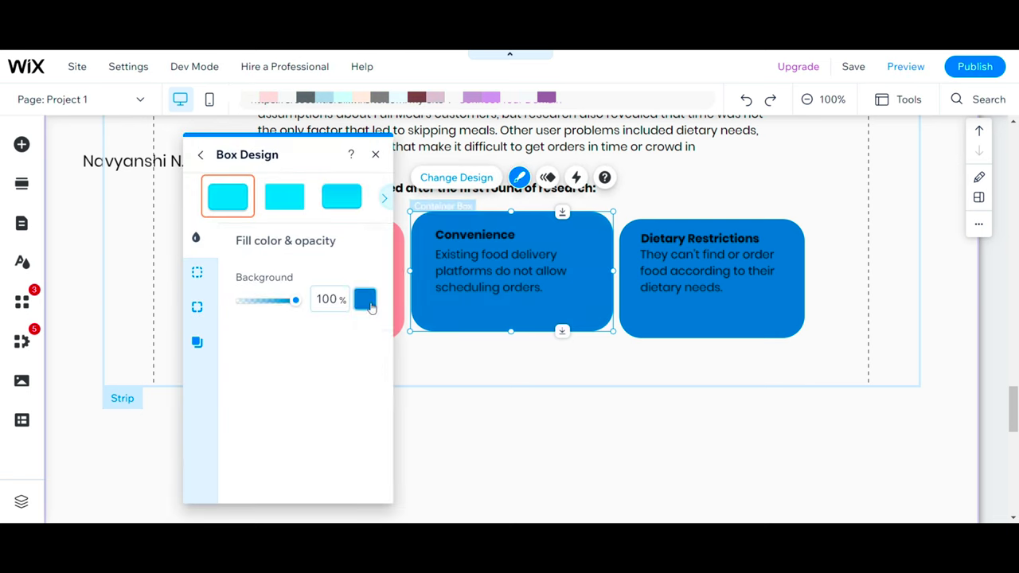
Change the Convenience box's background to light yellow and the Dietary Restrictions box's background to pink.
left_click(365, 297)
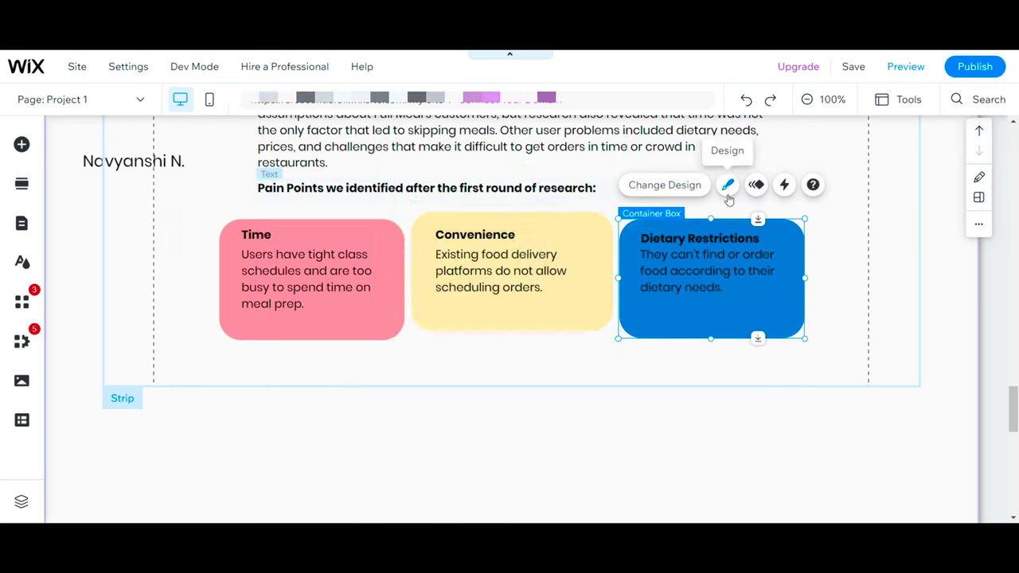
left_click(726, 184)
left_click(574, 299)
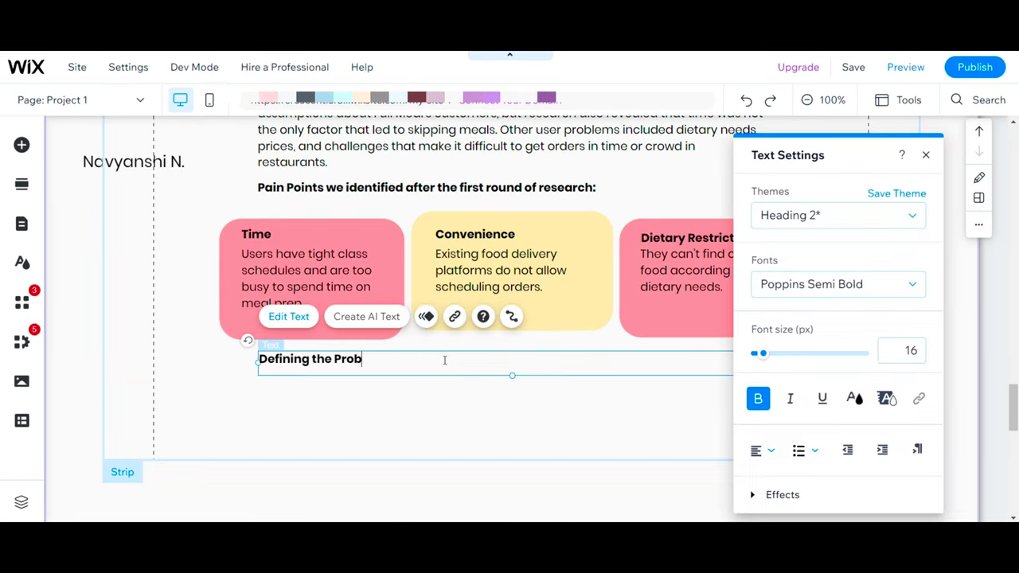
Complete the heading "Defining the Problem" and add the saved yellow box beneath it, stretched across the width of the three boxes.
type("lem")
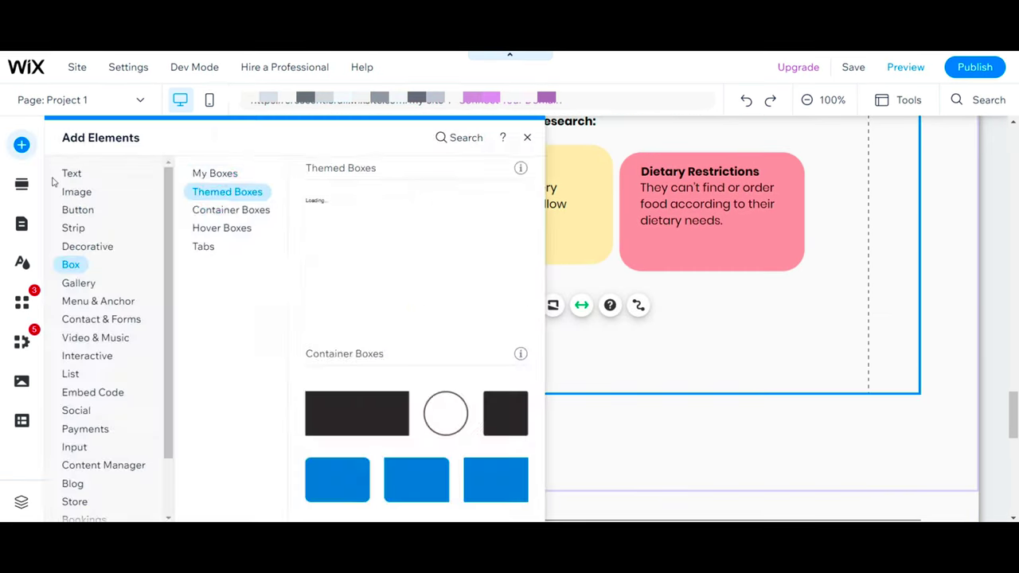
left_click(214, 173)
left_click(428, 250)
left_click_drag(641, 403, 796, 438)
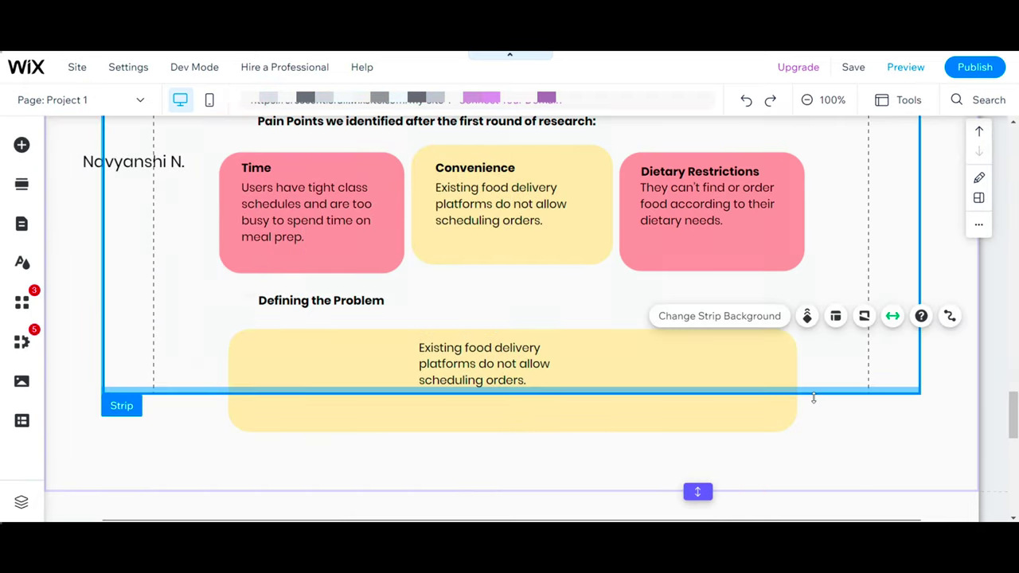
left_click_drag(639, 418, 646, 414)
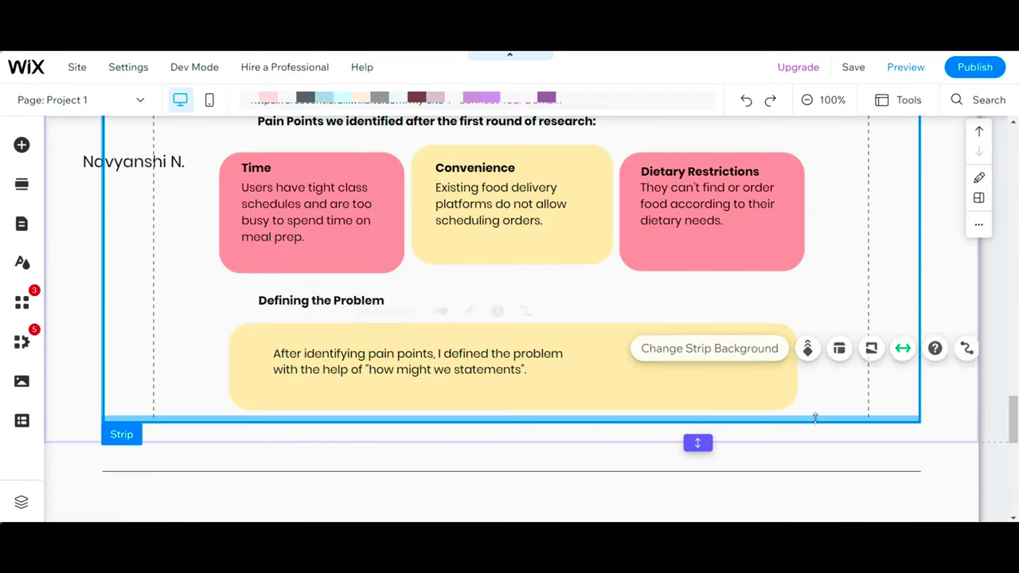
Move the yellow box down, place the "After identifying pain points" text above it and position the "How might we" text inside it.
left_click_drag(609, 358, 609, 423)
left_click_drag(398, 415, 380, 333)
left_click(619, 427)
left_click_drag(618, 427, 345, 394)
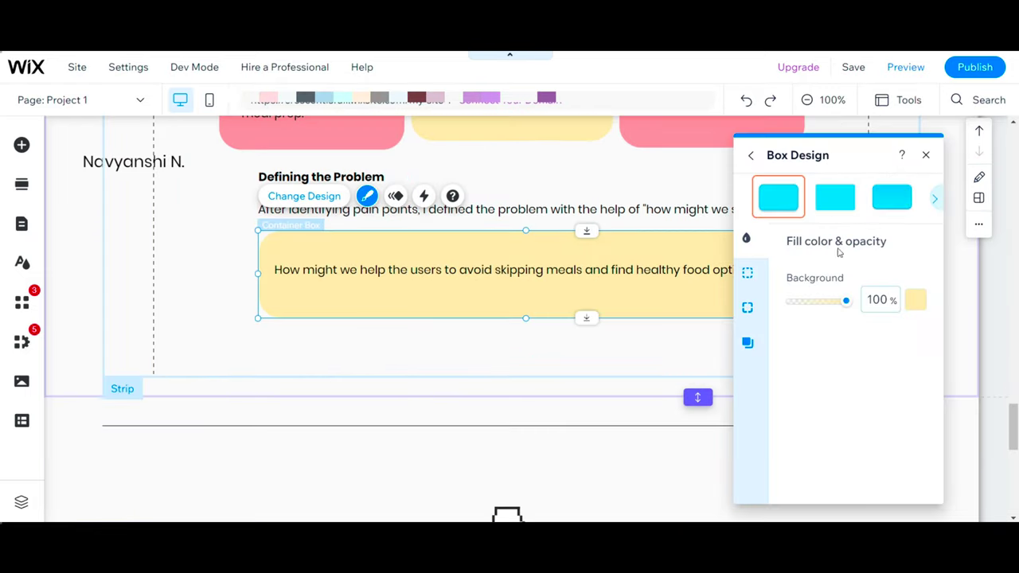
Change the background of the "How might we" box to blue.
left_click(916, 297)
left_click(873, 366)
left_click(618, 353)
scroll(618, 353, "up", 1)
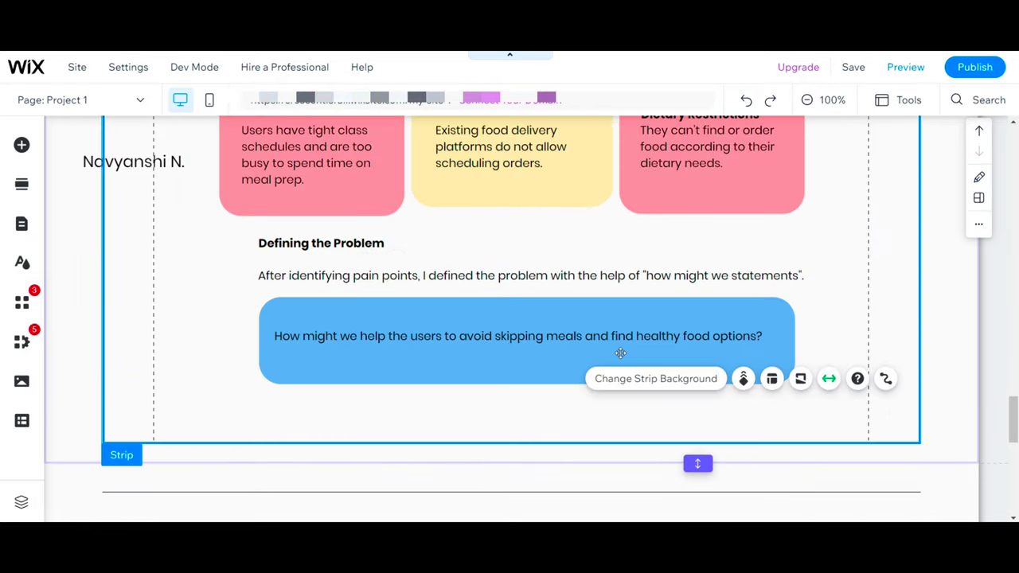
scroll(619, 353, "down", 1)
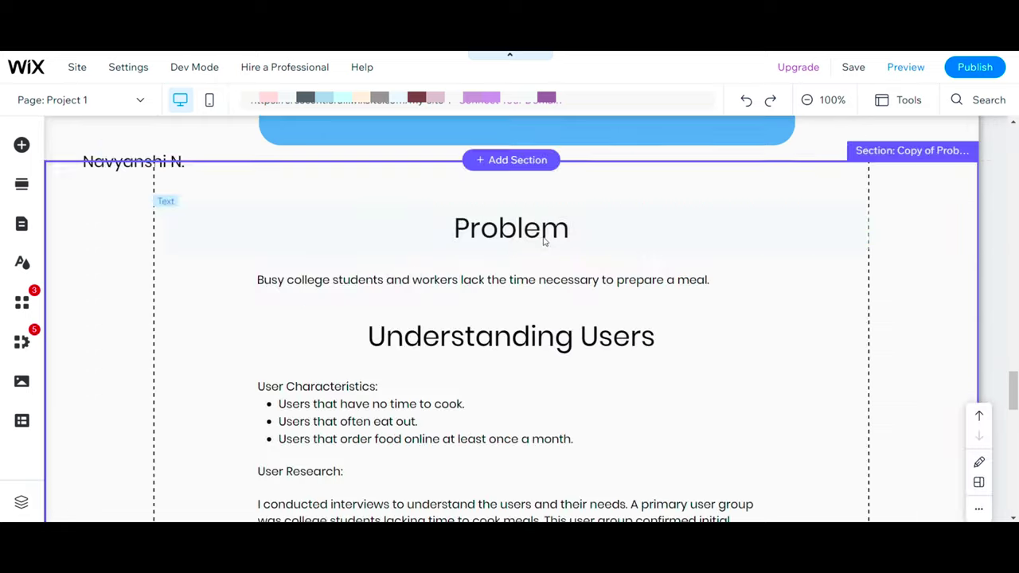
In the duplicated section, retitle the headings "Our Users" and "User Persona" and paste the introduction about creating a persona.
double_click(545, 242)
type("Our Us")
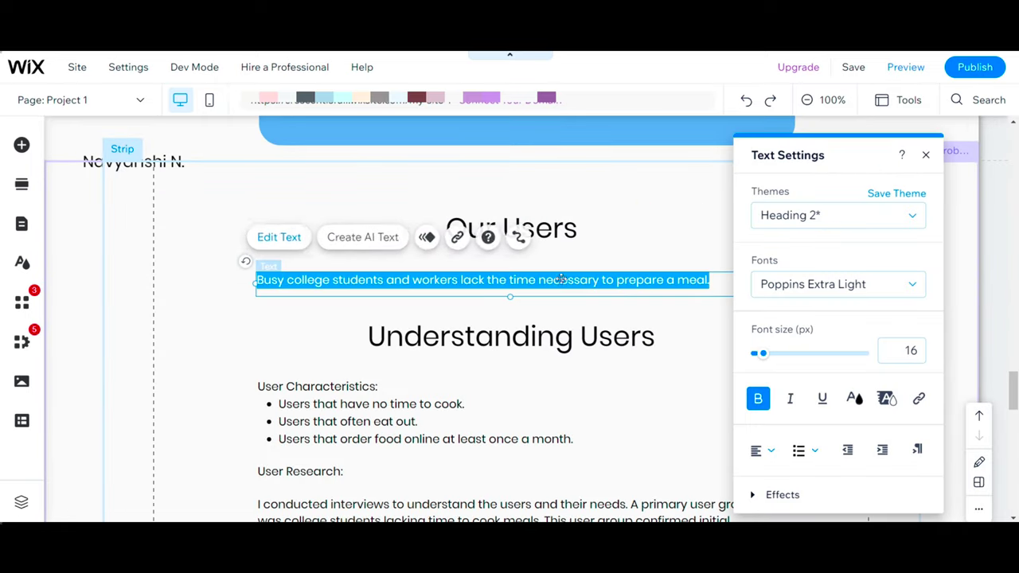
key("ctrl+v")
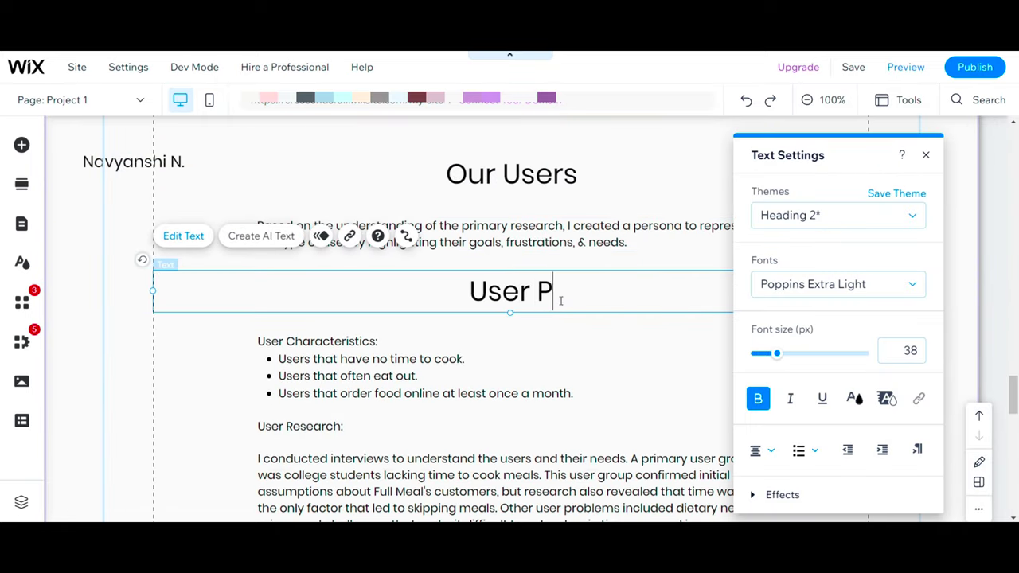
type("ersona")
left_click(568, 304)
Add the persona image under the User Persona heading and the journey map image under the User Journey Map text.
left_click(21, 144)
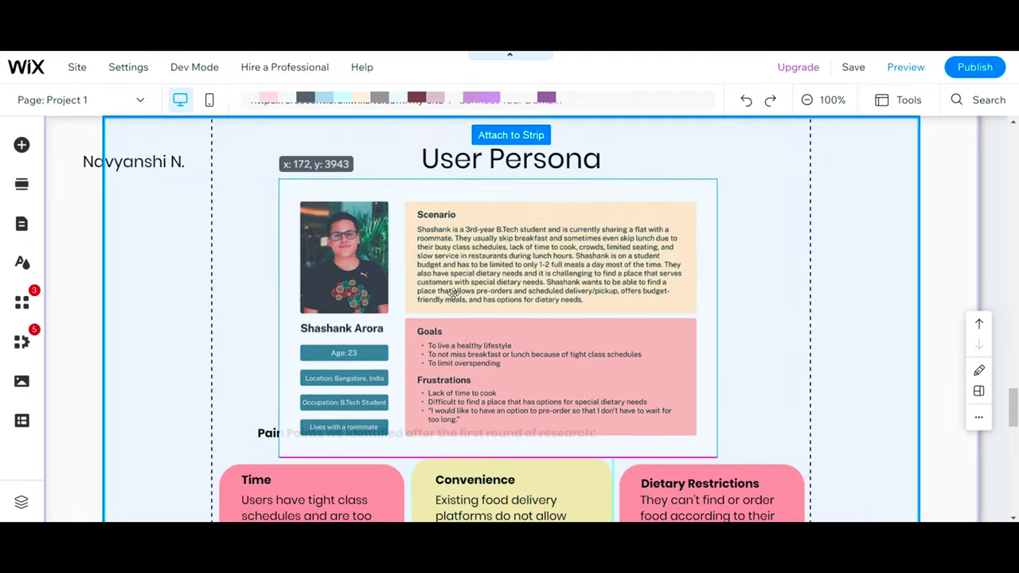
scroll(452, 296, "down", 3)
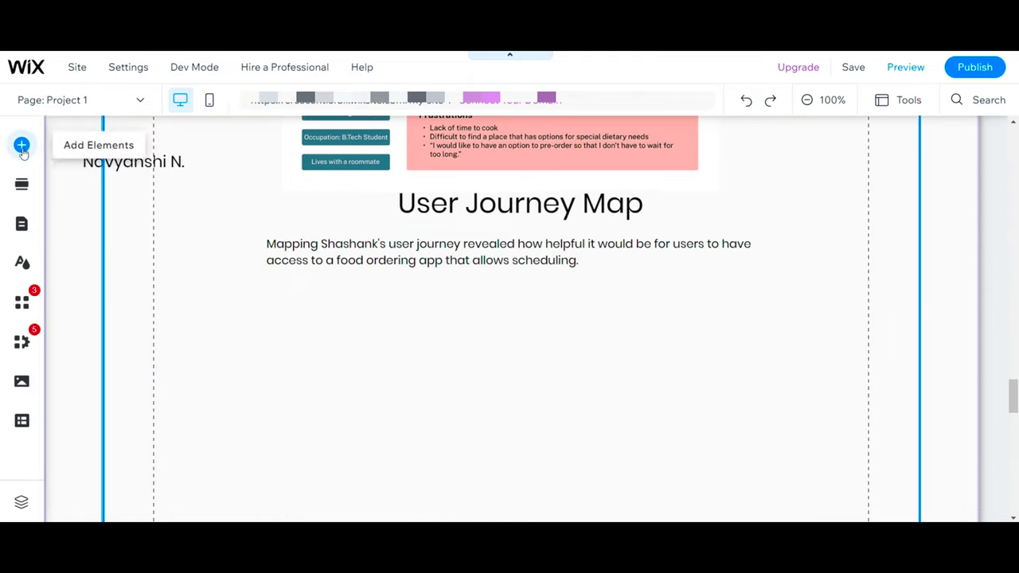
left_click(22, 145)
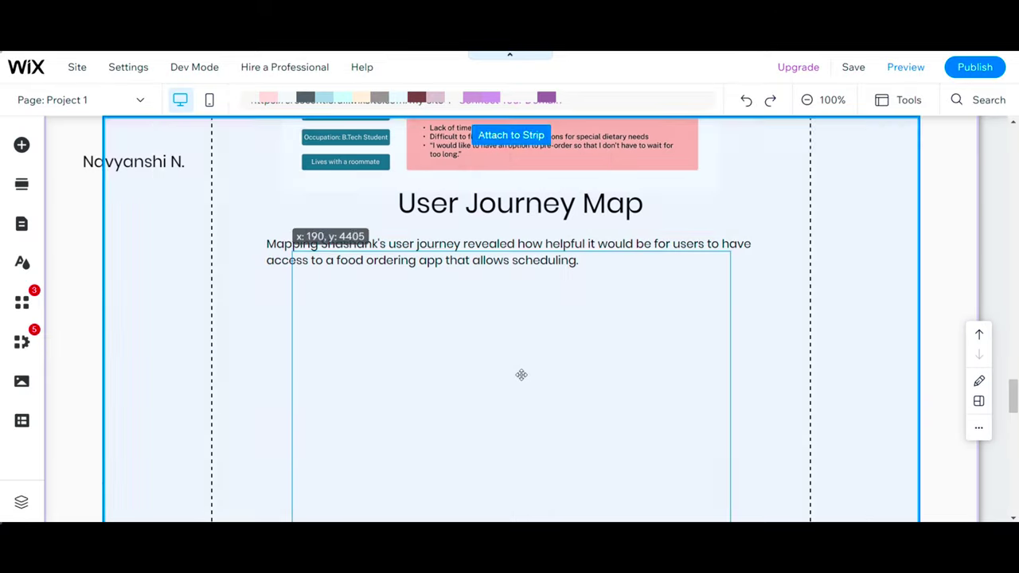
left_click_drag(521, 375, 527, 396)
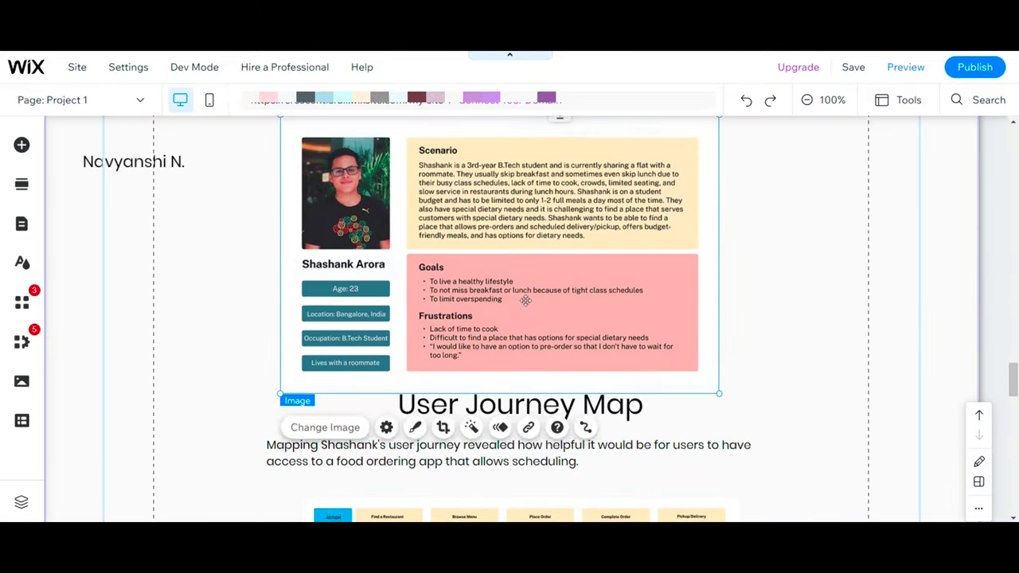
Set the persona image to open in a pop-up when it is clicked.
left_click(387, 143)
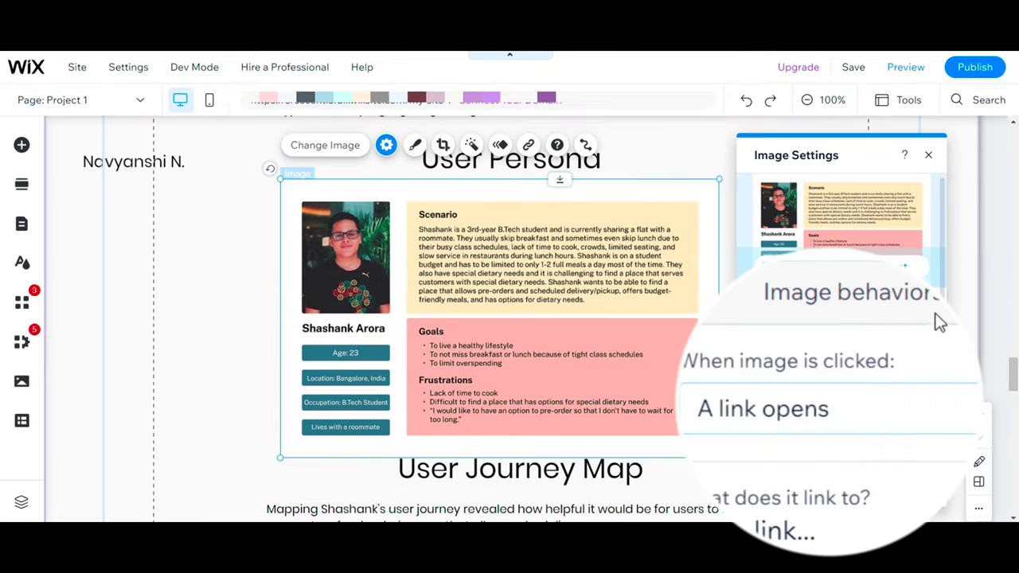
left_click(877, 415)
left_click(842, 379)
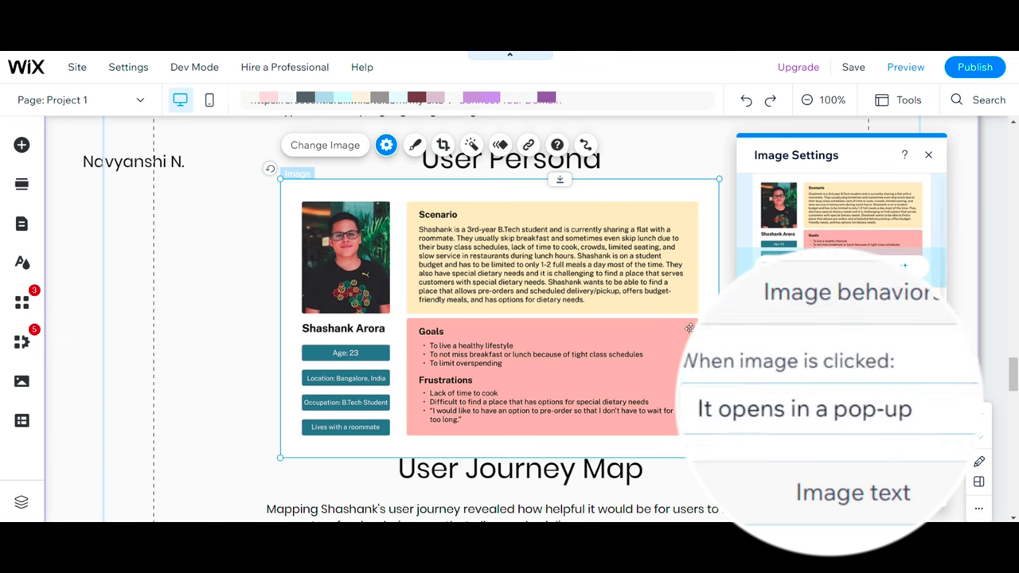
Preview the site and test the pop-up of the persona image.
left_click(905, 67)
left_click(516, 342)
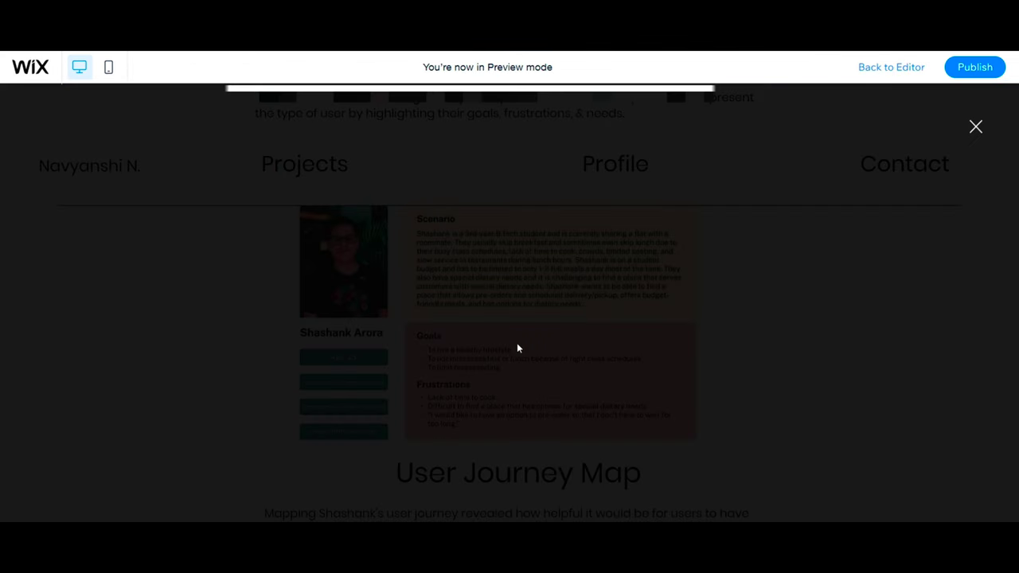
left_click(916, 225)
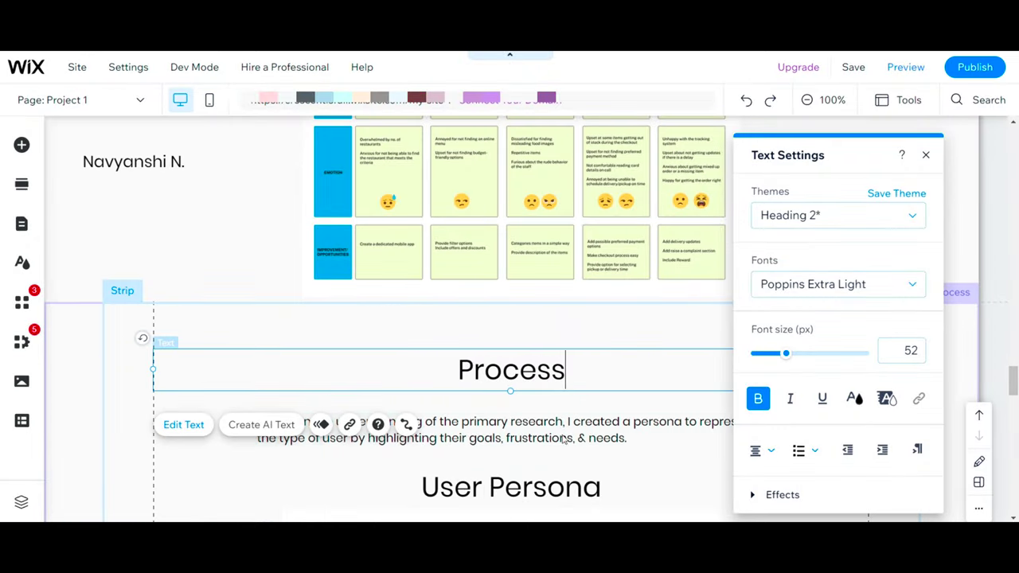
Fill the Process section with the introduction and heading for "User Flow" and replace the persona image with the user flow diagram.
double_click(562, 438)
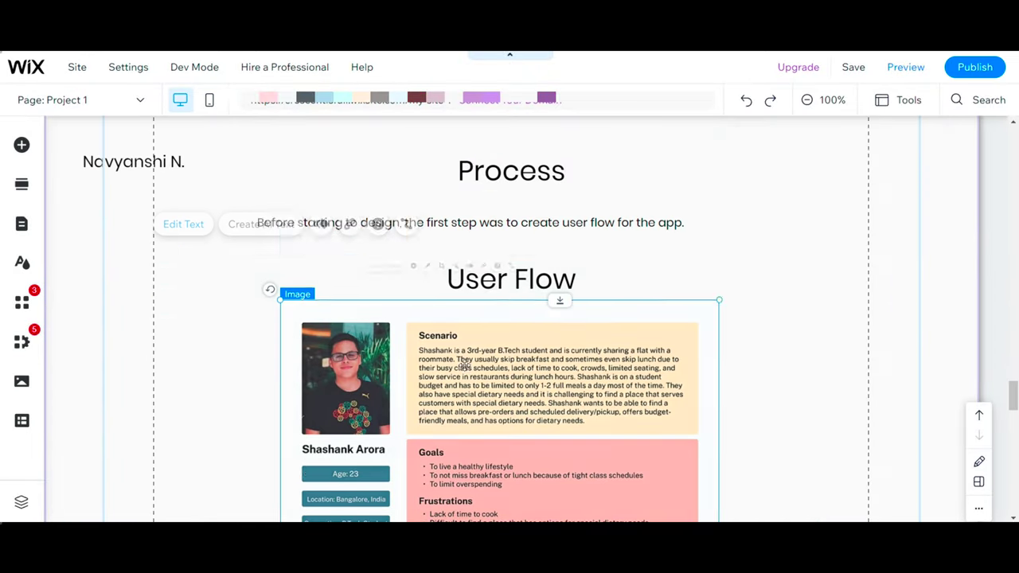
scroll(600, 376, "down", 2)
scroll(600, 377, "up", 1)
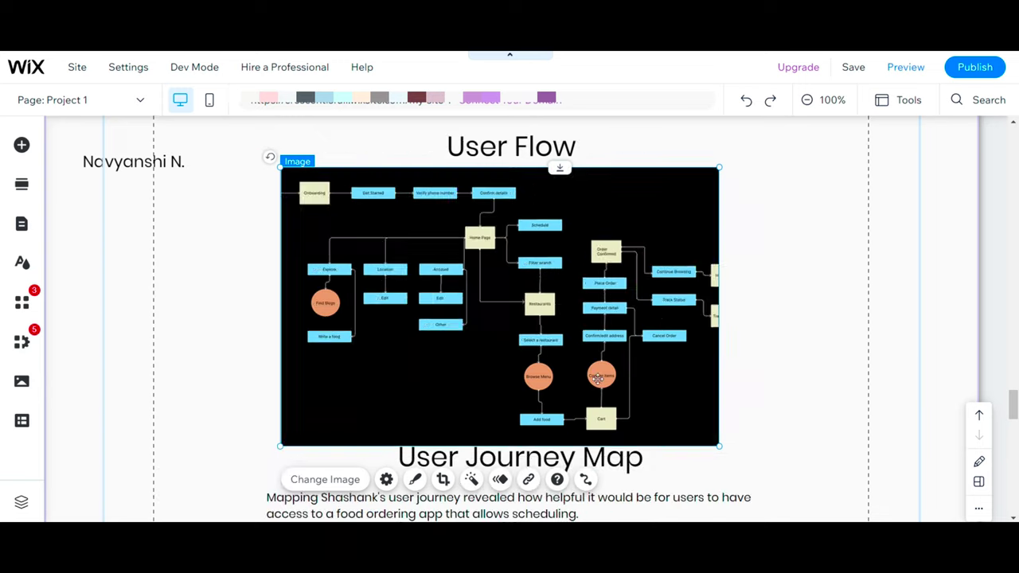
scroll(489, 295, "down", 1)
scroll(489, 295, "up", 1)
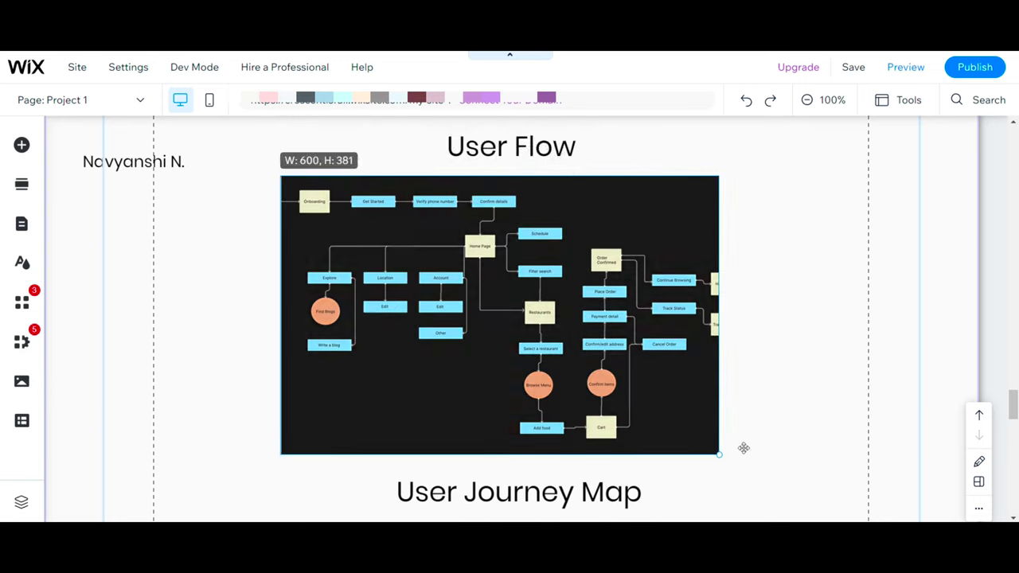
Enlarge and centre the user flow diagram so it shows completely, and move the User Journey Map heading slightly down below it.
left_click_drag(744, 448, 820, 464)
left_click_drag(509, 318, 470, 318)
scroll(549, 362, "down", 2)
left_click(549, 362)
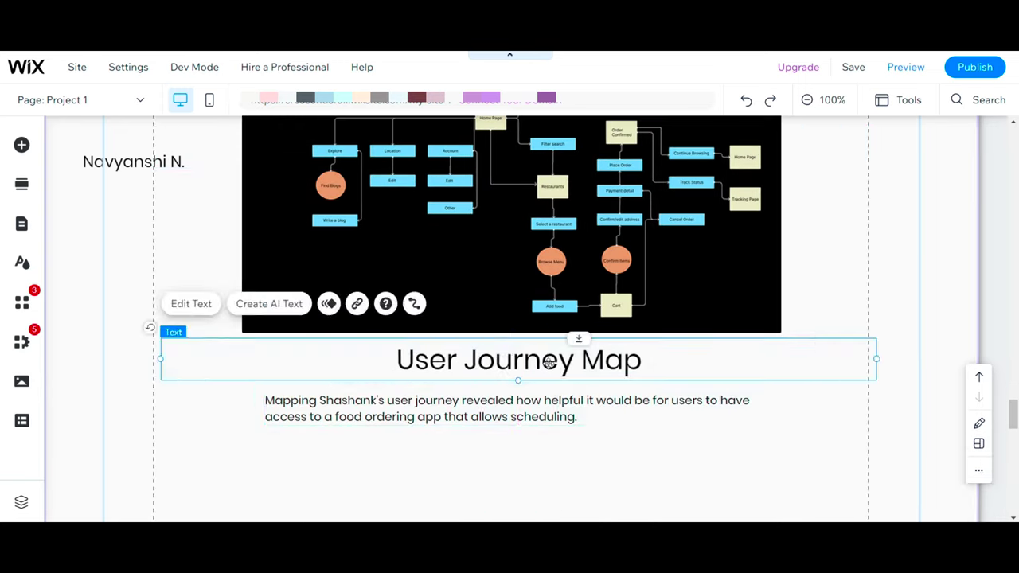
mouse_move(510, 374)
left_mouse_down()
mouse_move(443, 380)
mouse_move(509, 385)
left_mouse_up()
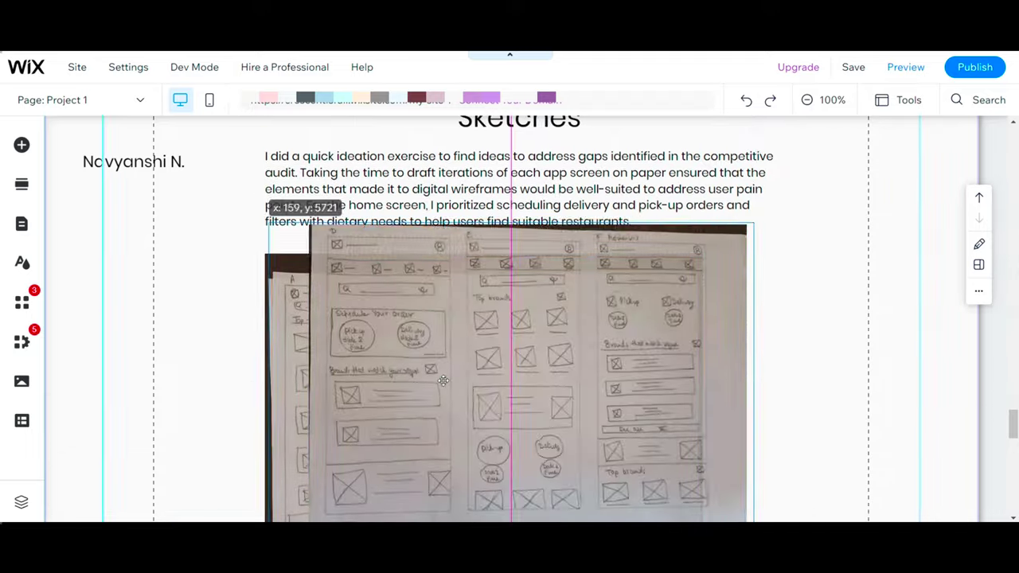
Scale down the two paper wireframe photos and align them side by side below the Sketches text.
left_click_drag(376, 231, 494, 318)
left_click_drag(398, 398, 318, 429)
left_click_drag(589, 510, 480, 459)
scroll(484, 390, "down", 1)
left_click(636, 343)
left_click_drag(806, 437, 759, 400)
left_click_drag(631, 340, 665, 338)
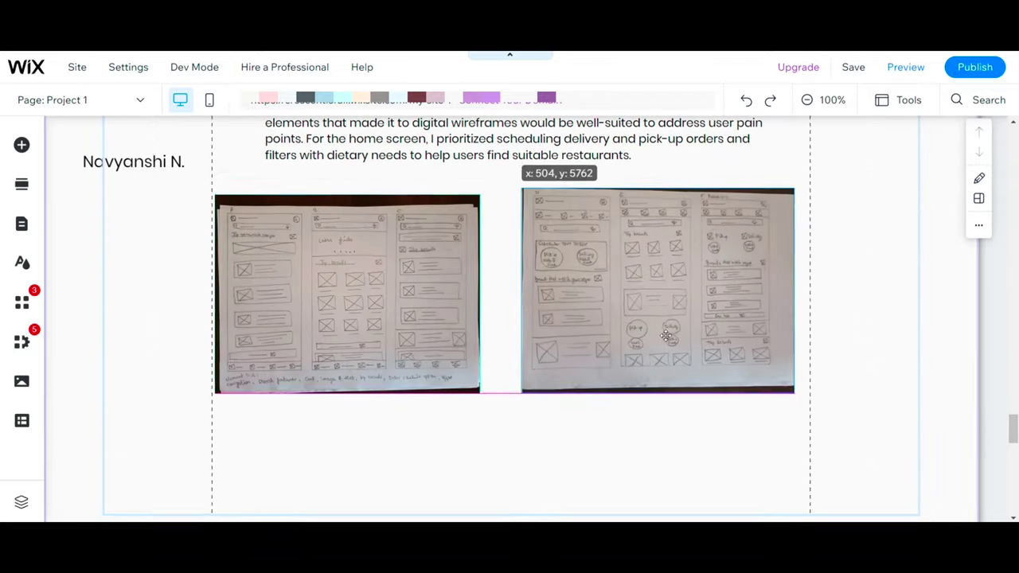
left_click_drag(480, 394, 488, 398)
left_click_drag(417, 355, 443, 357)
left_click(603, 239)
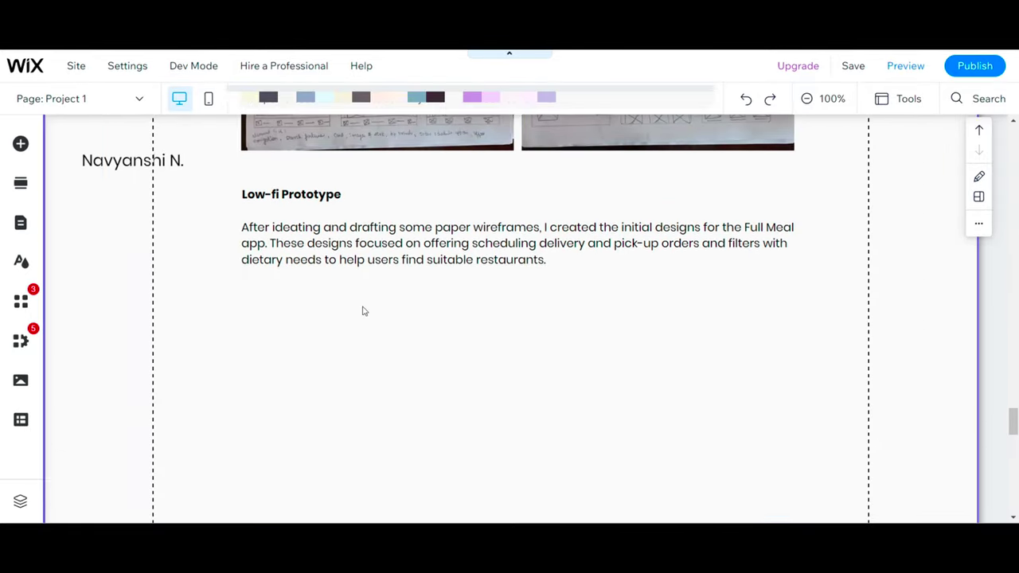
Set up a three-column strip below the Low-fi Prototype text with italic digital wireframe captions for the Home, Filter and Restaurant pages.
scroll(348, 304, "down", 1)
left_click(191, 266)
scroll(386, 322, "down", 1)
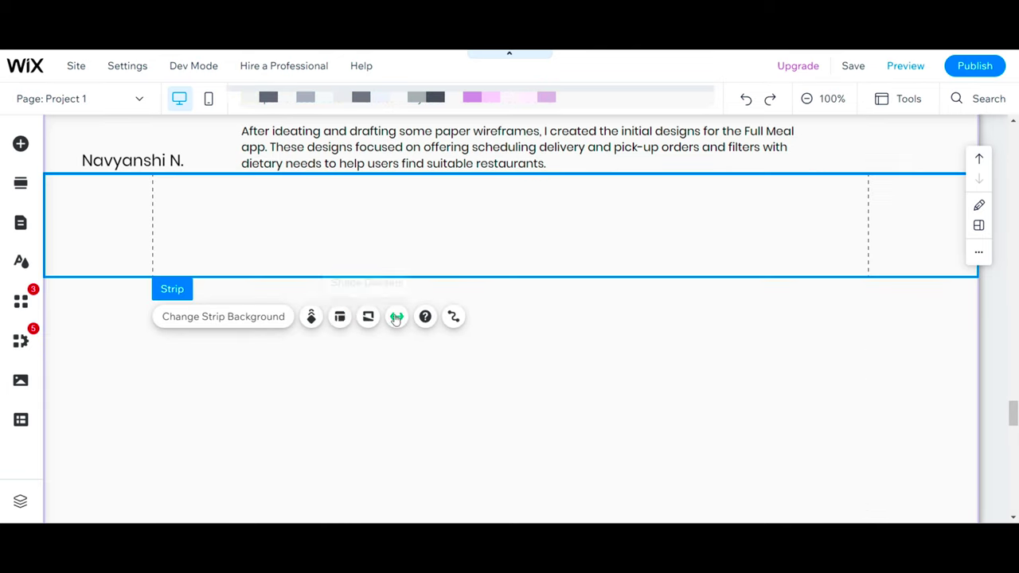
left_click(443, 319)
right_click(539, 244)
left_click(541, 243)
left_click(575, 324)
left_click(854, 455)
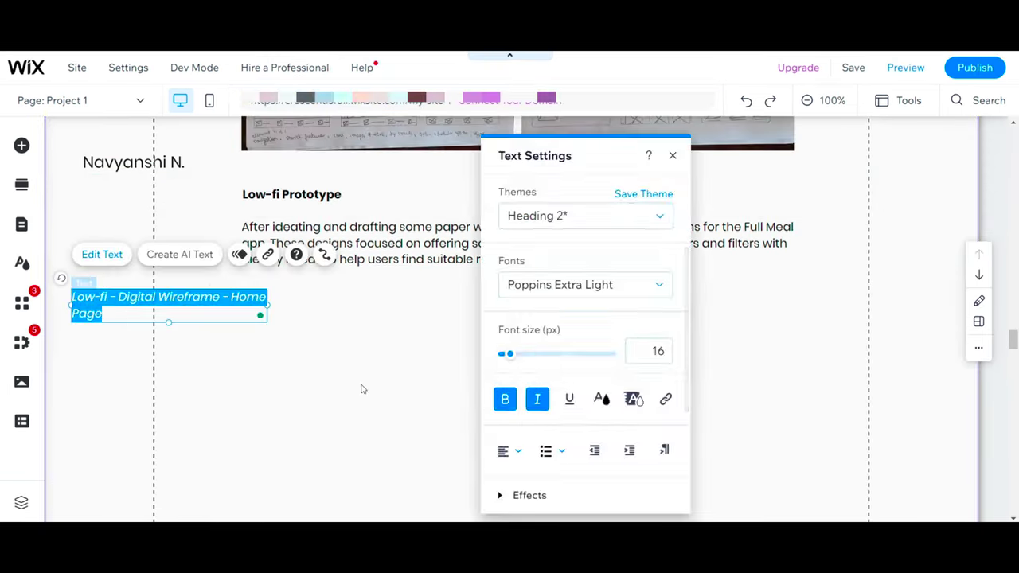
left_click_drag(129, 298, 414, 312)
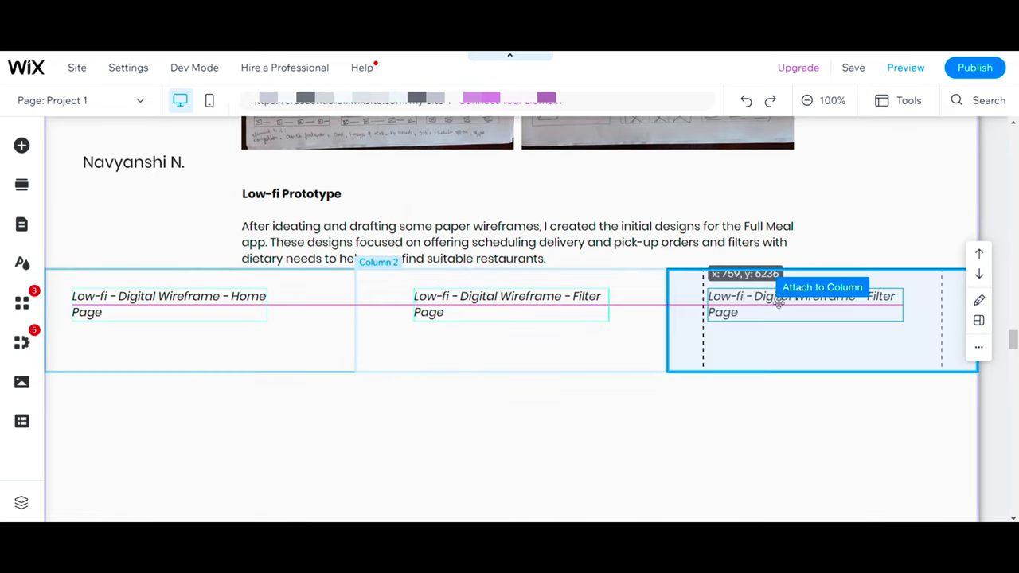
left_click_drag(779, 302, 780, 304)
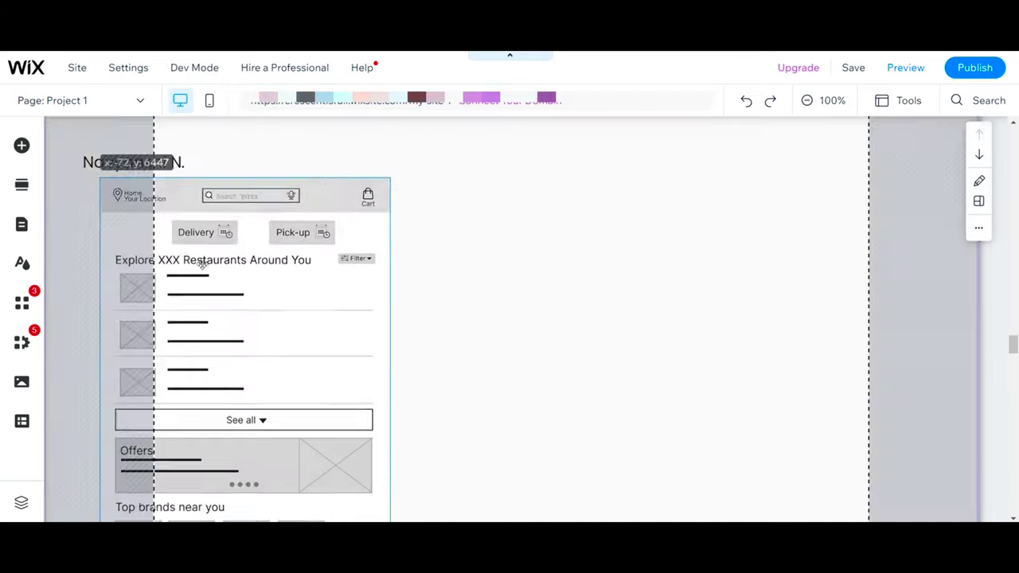
Scale down the low-fi wireframe images and place each one below its matching Home, Filter or Restaurant page caption.
left_click_drag(202, 265, 191, 327)
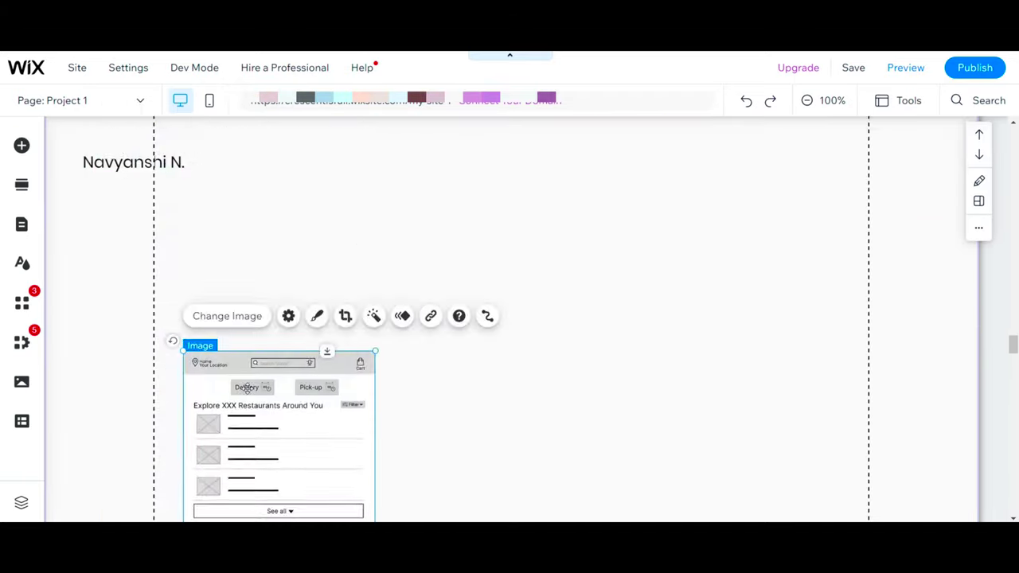
left_click(429, 311)
left_click_drag(179, 266, 180, 303)
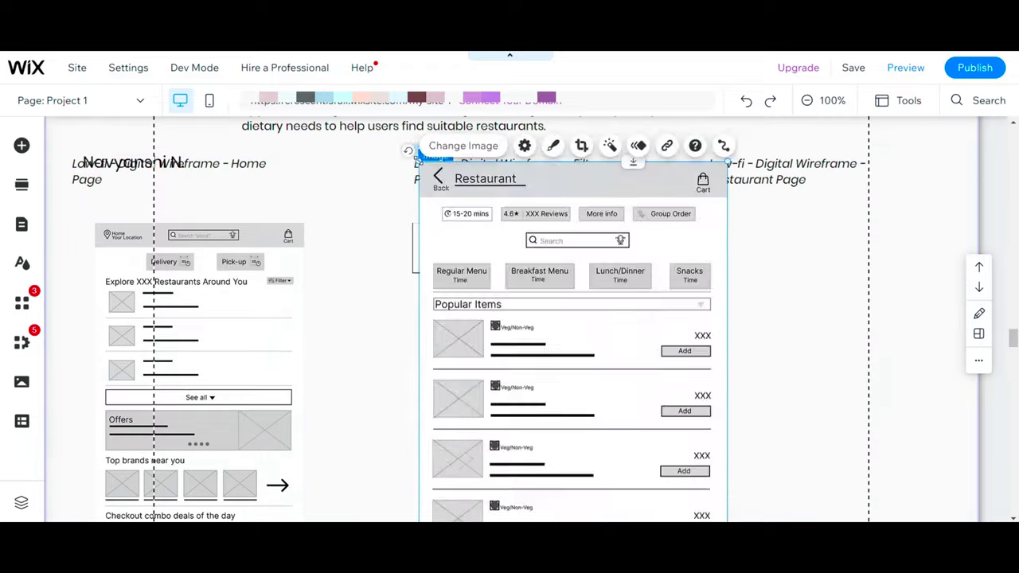
left_click_drag(418, 161, 517, 334)
left_click_drag(595, 438, 794, 327)
scroll(796, 328, "down", 2)
left_click_drag(927, 458, 925, 457)
Place the two "Select a location" phone mockups level, side by side, in the wide first column of a strip under Final Designs.
left_click(603, 486)
scroll(464, 414, "down", 3)
scroll(463, 411, "down", 5)
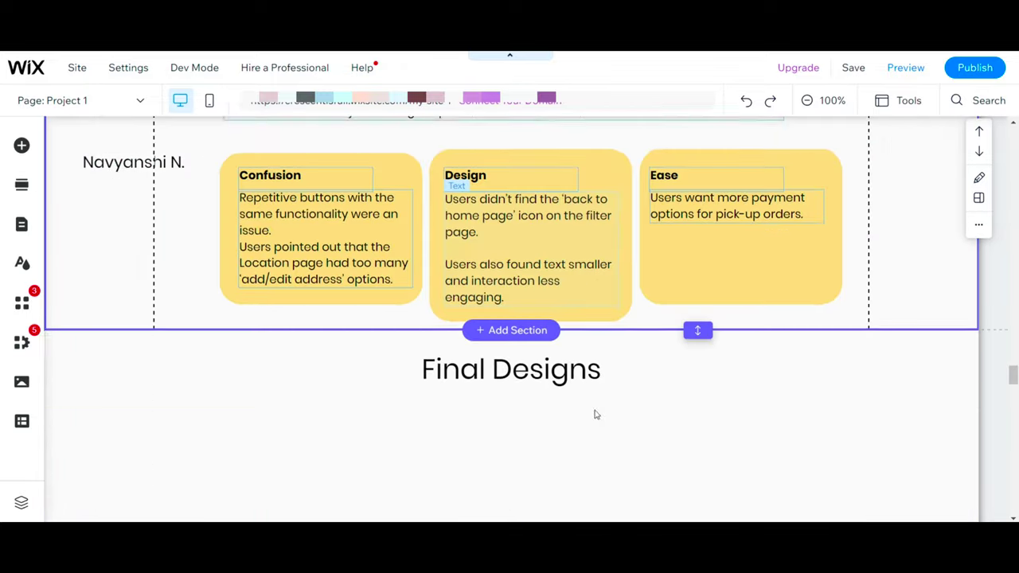
left_click(462, 387)
left_click(22, 145)
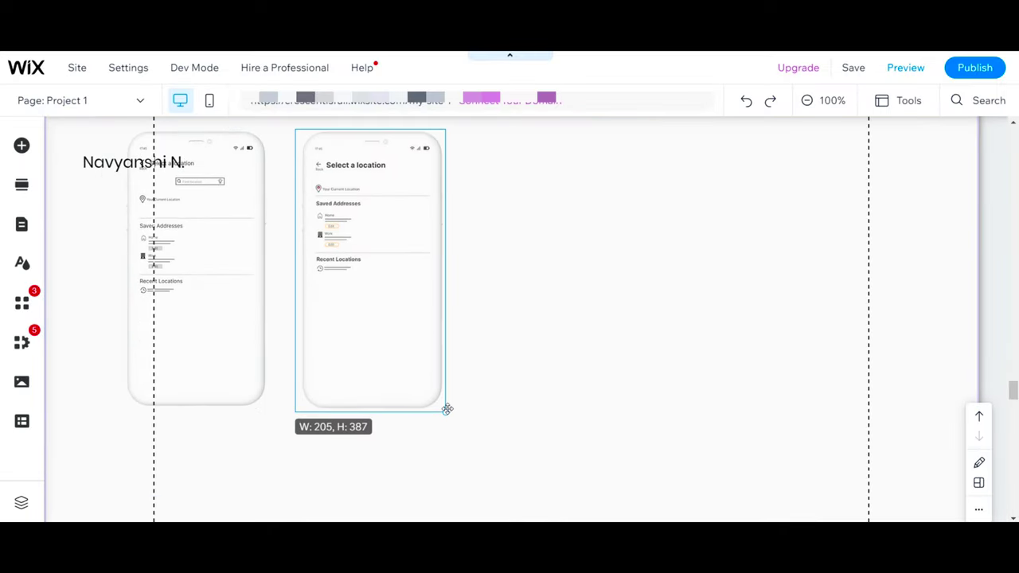
scroll(446, 407, "up", 1)
left_click_drag(421, 375, 451, 374)
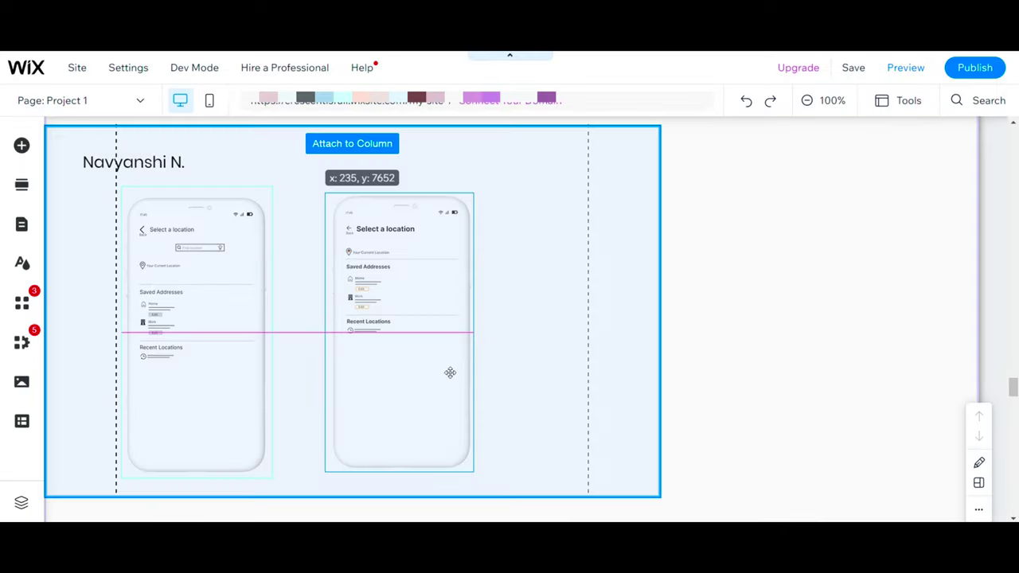
left_click_drag(194, 346, 225, 365)
left_click_drag(407, 322, 406, 342)
scroll(407, 341, "up", 2)
scroll(509, 334, "down", 2)
left_click(546, 331)
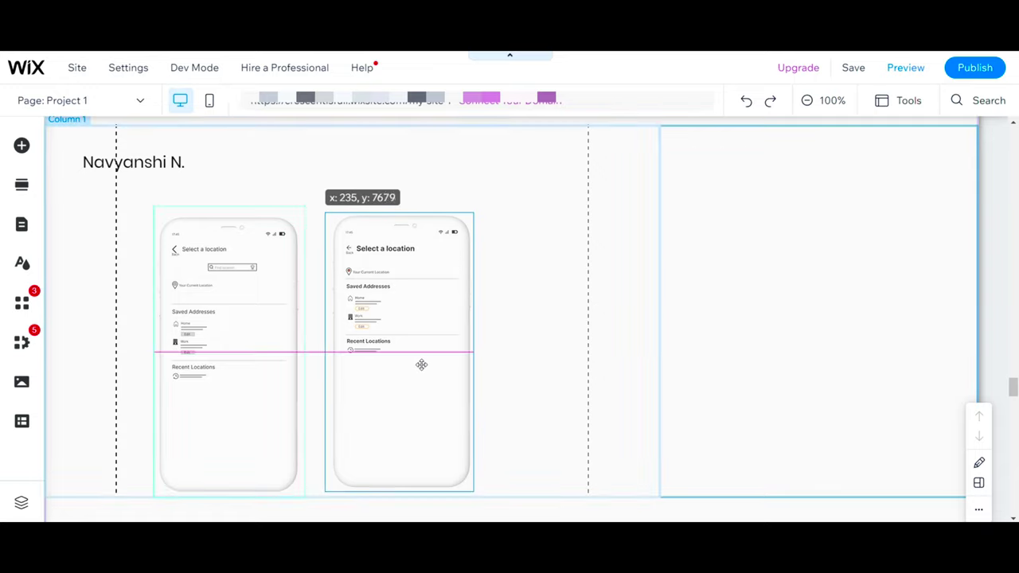
Change the background of the column holding the location mockups to dark blue.
left_click(227, 151)
left_click(721, 282)
left_click(851, 339)
left_click(873, 338)
left_click(869, 155)
Place a copy of the Design finding text in the second column and replace it with the explanation of removing the location page's search bar.
scroll(859, 272, "up", 2)
left_click(794, 313)
scroll(793, 313, "up", 5)
left_click_drag(504, 271, 783, 391)
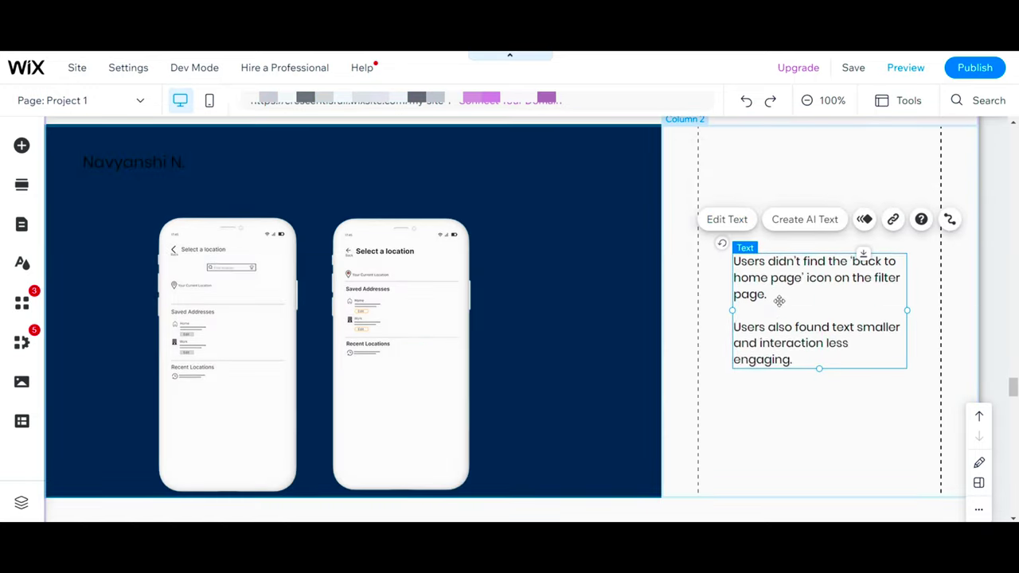
double_click(772, 314)
left_click(773, 404)
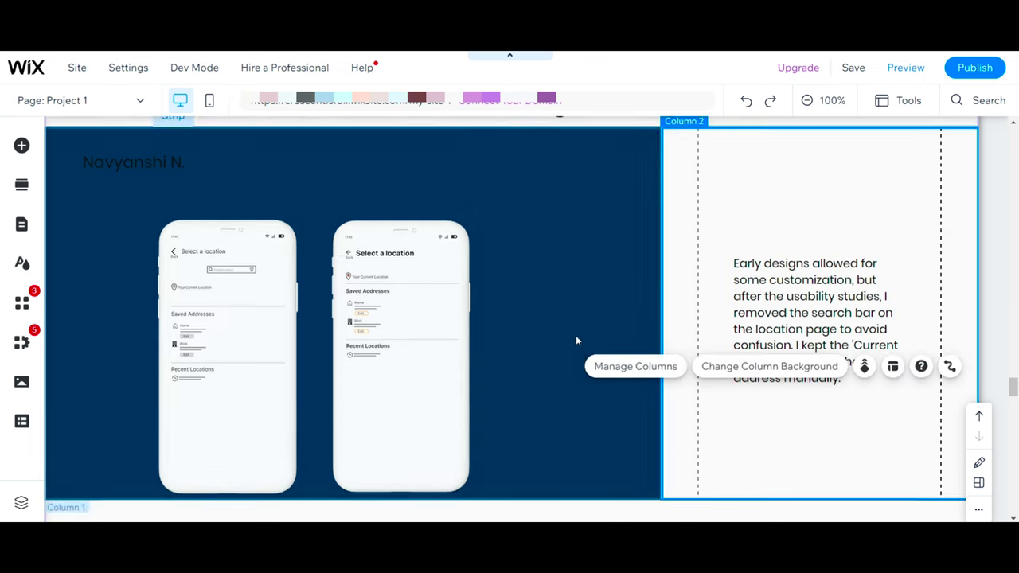
Add a white italic caption reading "Before Usability study- Location" above the first location mockup.
scroll(578, 342, "up", 2)
double_click(243, 323)
left_click(548, 332)
left_click(446, 273)
left_click(576, 203)
left_click(618, 155)
double_click(251, 322)
scroll(235, 321, "down", 2)
type("Before Usability study- Location")
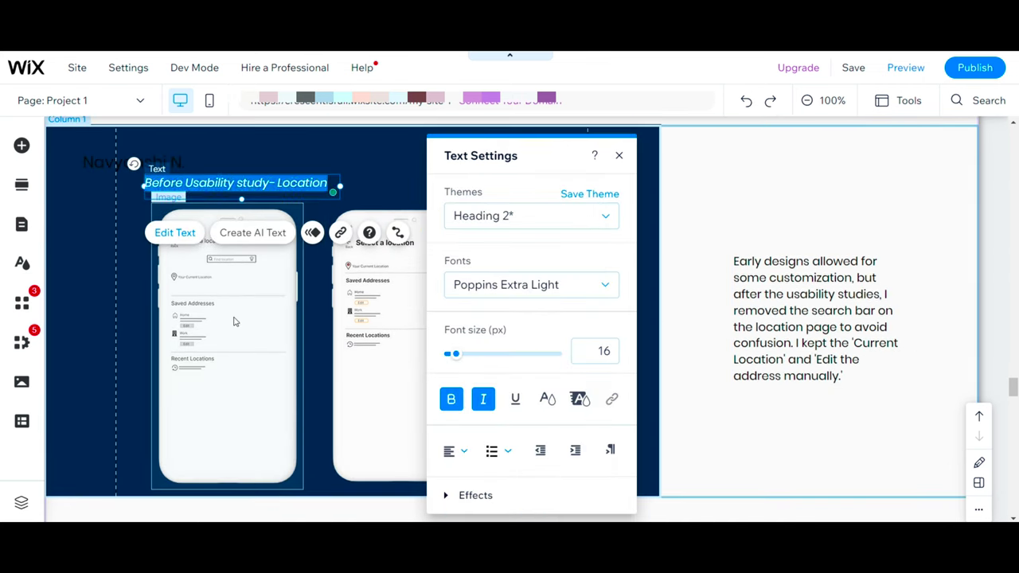
Set the caption's font size to 12 px, narrow its box, and align the before and after captions above their location mockups.
double_click(605, 351)
type("12")
left_click(382, 163)
left_click_drag(284, 177, 293, 182)
left_click_drag(349, 191, 281, 191)
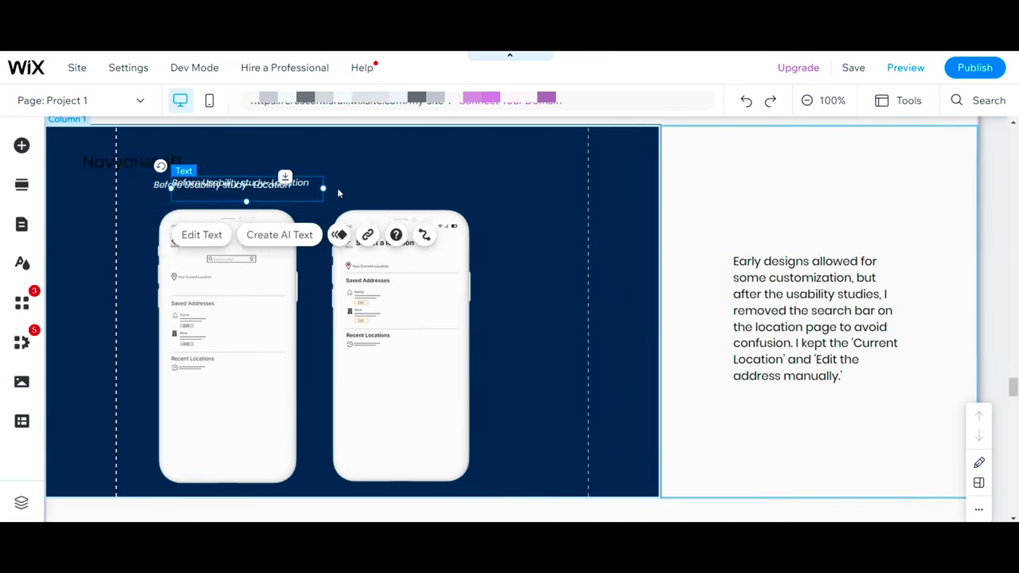
left_click_drag(428, 191, 422, 191)
Crop the grey All Filters mockup in the second dark blue strip closely around the phone.
scroll(646, 348, "down", 2)
left_click(646, 348)
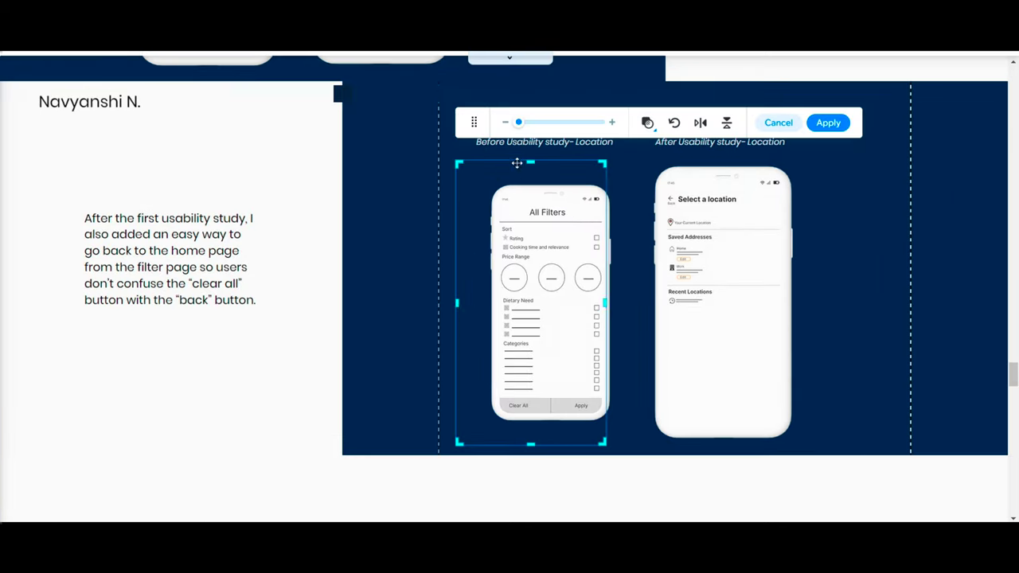
left_click_drag(609, 313, 594, 313)
left_click_drag(580, 385, 565, 385)
left_click_drag(456, 312, 466, 310)
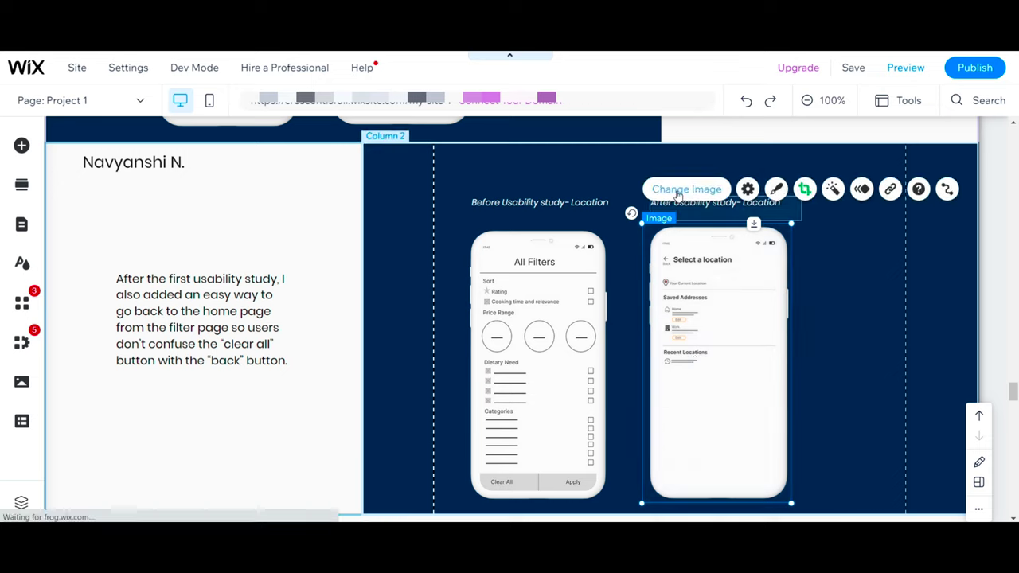
Replace the remaining location mockup with the coloured All Filters mockup, crop it to the phone, and enlarge it beside the grey version.
double_click(658, 298)
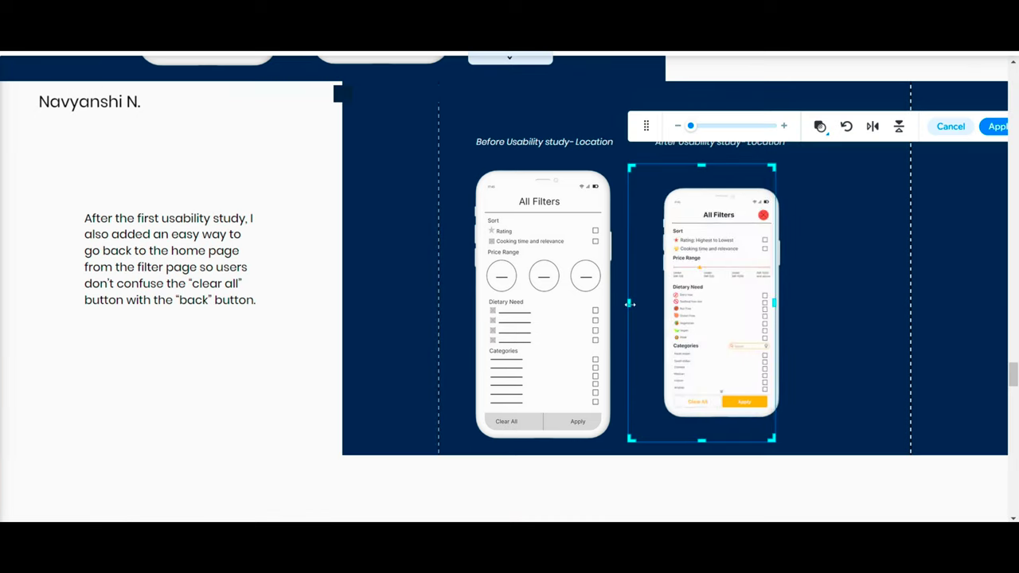
left_click_drag(658, 299, 636, 301)
left_click_drag(629, 302, 643, 302)
left_click_drag(708, 166, 709, 186)
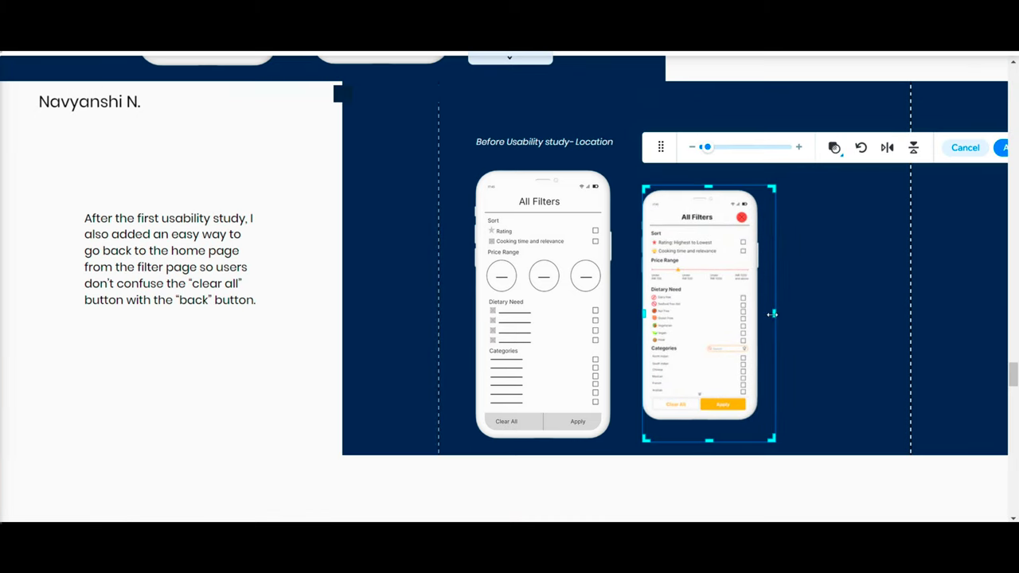
left_click(1000, 149)
left_click_drag(712, 334, 732, 323)
left_click_drag(783, 483, 795, 502)
Change the word "Location" to "Filter" in the before and after usability study captions above the filter mockups.
double_click(619, 203)
type("Filter")
double_click(746, 208)
key("BackSpace")
key("BackSpace")
key("BackSpace")
key("BackSpace")
key("BackSpace")
key("BackSpace")
key("BackSpace")
key("BackSpace")
type("Filter")
Position the colours, fonts and icons image below the Design Guide heading and enlarge it.
left_click(343, 323)
scroll(380, 245, "down", 7)
left_click_drag(316, 320, 309, 233)
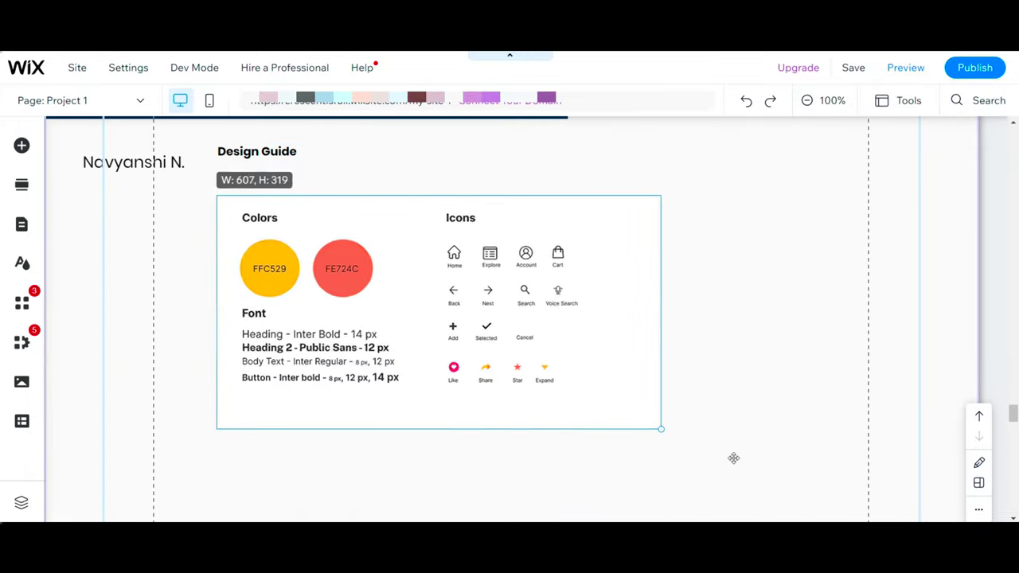
left_click_drag(733, 458, 800, 502)
left_click(825, 419)
Paste a copy of the Design Guide heading below the guide image and retitle it for the high-fidelity prototype.
scroll(467, 422, "up", 1)
left_click(257, 218)
key("ctrl+c")
scroll(467, 423, "down", 2)
key("ctrl+v")
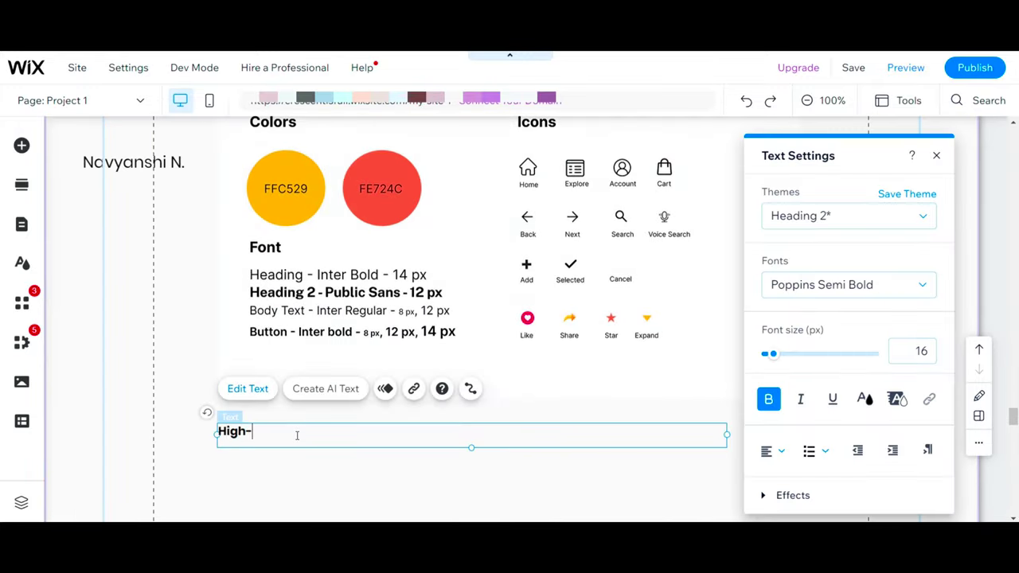
key("BackSpace")
type("ype")
Add the high-fidelity prototype description below its heading and position the prototype flow screenshot underneath.
scroll(335, 394, "down", 3)
left_click(334, 350)
left_click_drag(334, 400, 342, 289)
double_click(341, 289)
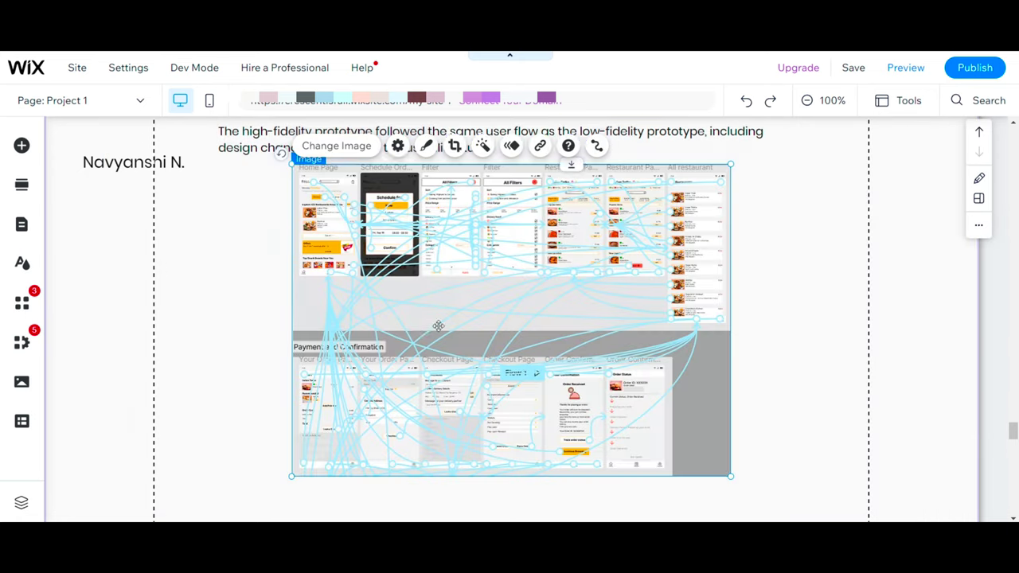
left_click_drag(438, 325, 374, 327)
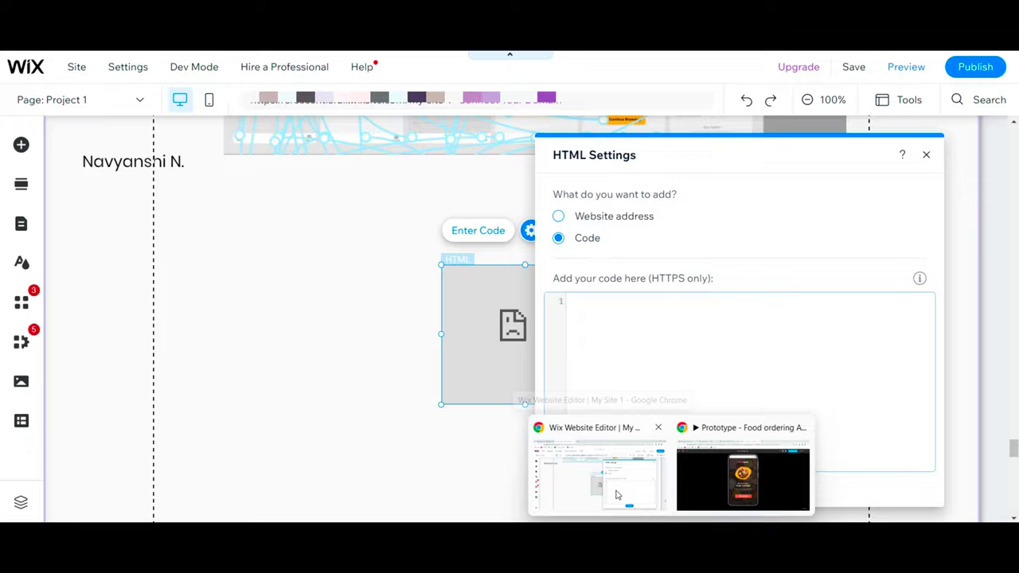
Switch to the Food ordering App prototype in Figma and copy its public embed code.
left_click(705, 426)
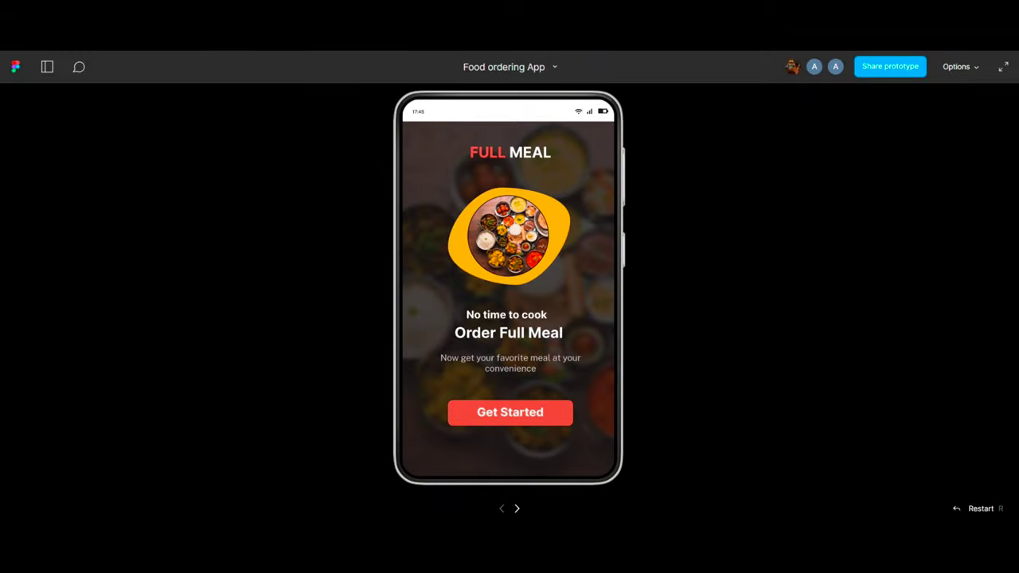
left_click(981, 73)
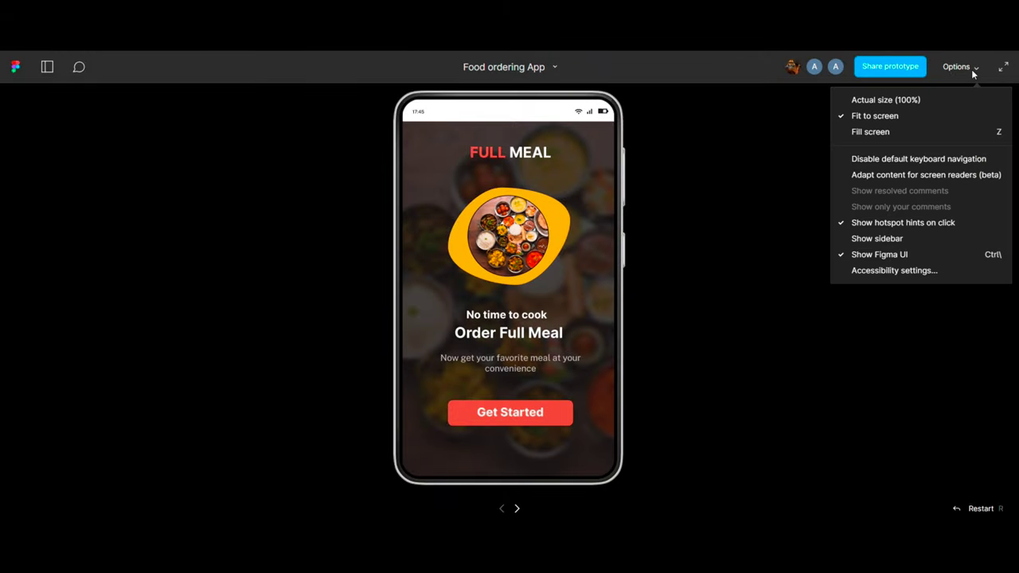
left_click(893, 70)
left_click(454, 266)
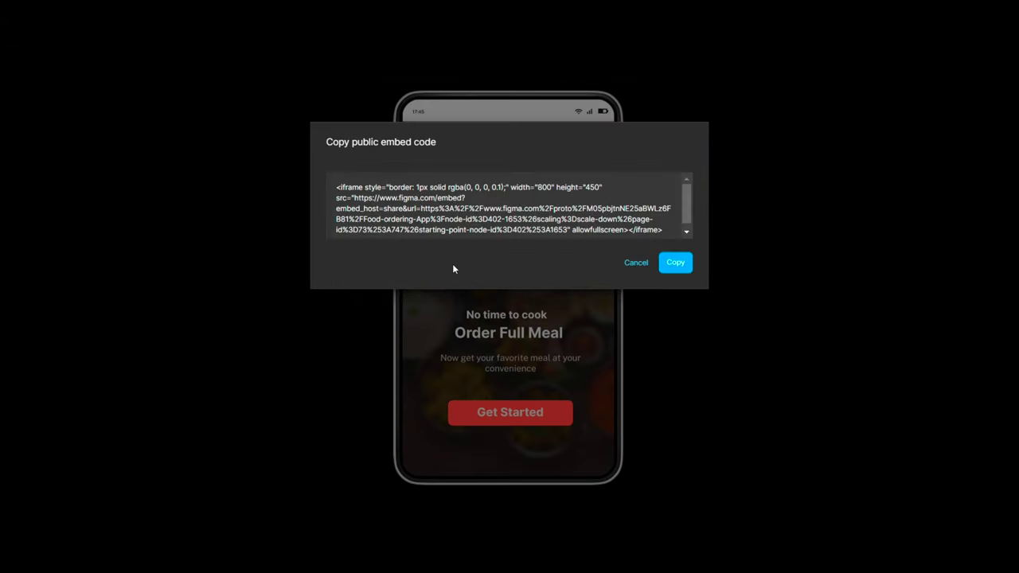
left_click(674, 263)
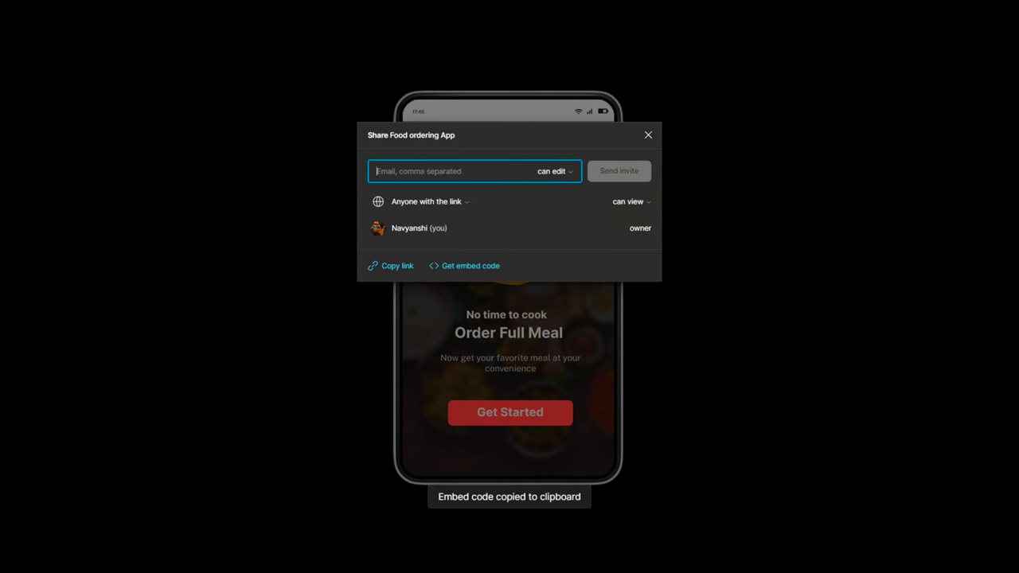
Return to the Wix editor, embed the Figma prototype code in the HTML element, and enlarge the embed below the flow image.
left_click(626, 497)
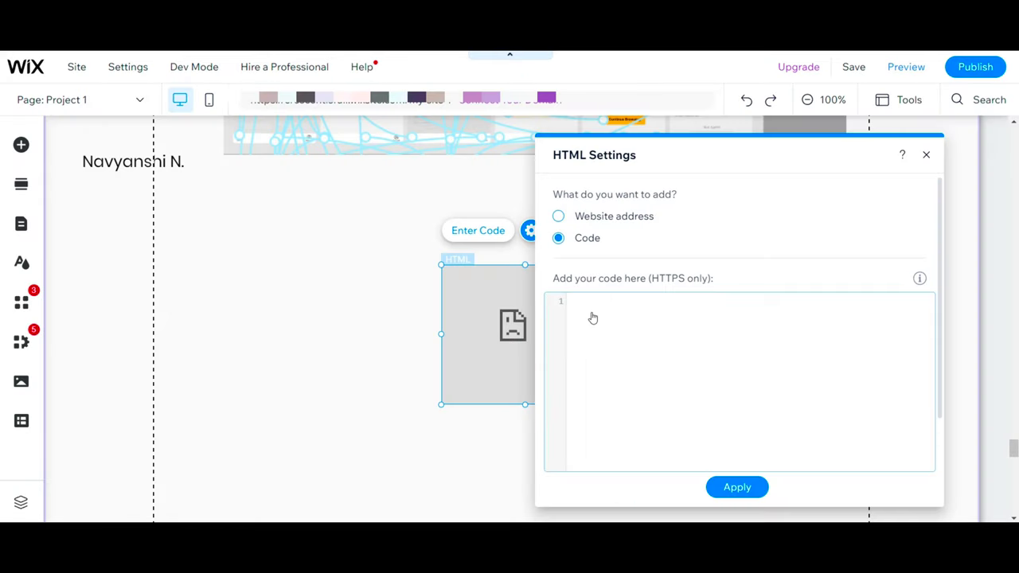
left_click(733, 486)
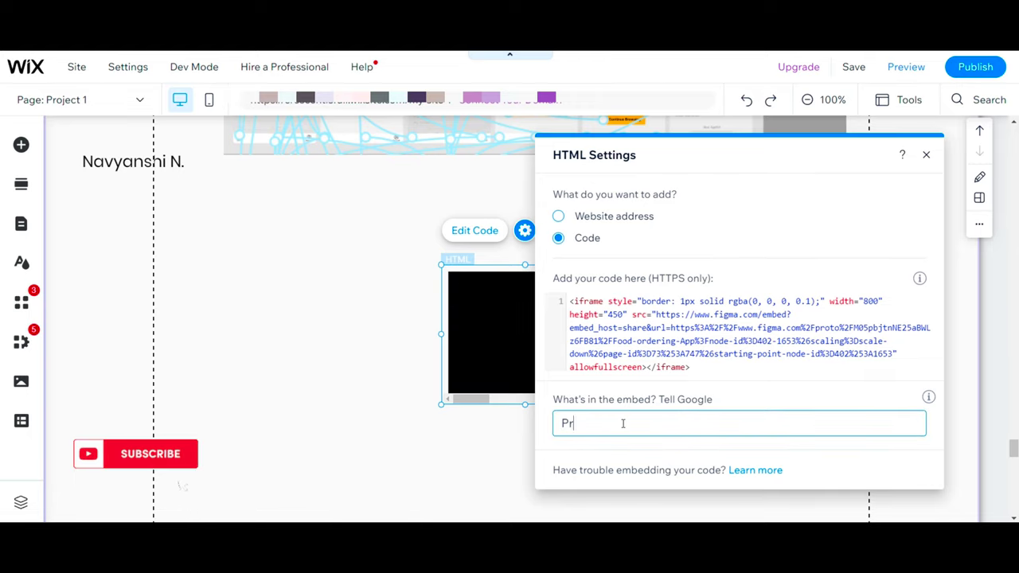
left_click(925, 154)
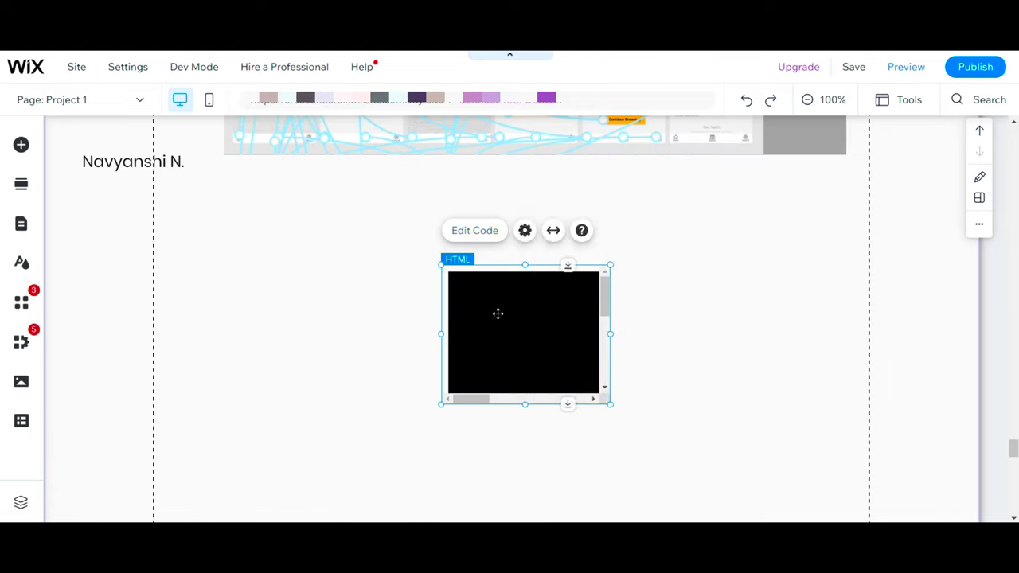
left_click_drag(498, 314, 278, 255)
left_click_drag(545, 391, 857, 516)
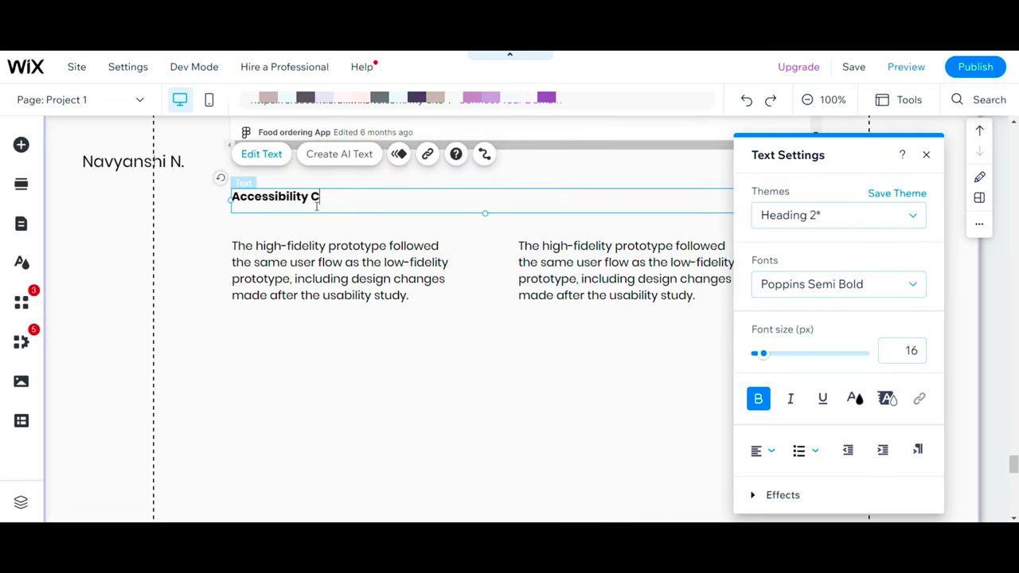
Edit the first paragraph under the accessibility heading, and move the copied Lessons Learnt heading below the lessons paragraph.
double_click(323, 258)
left_click(381, 343)
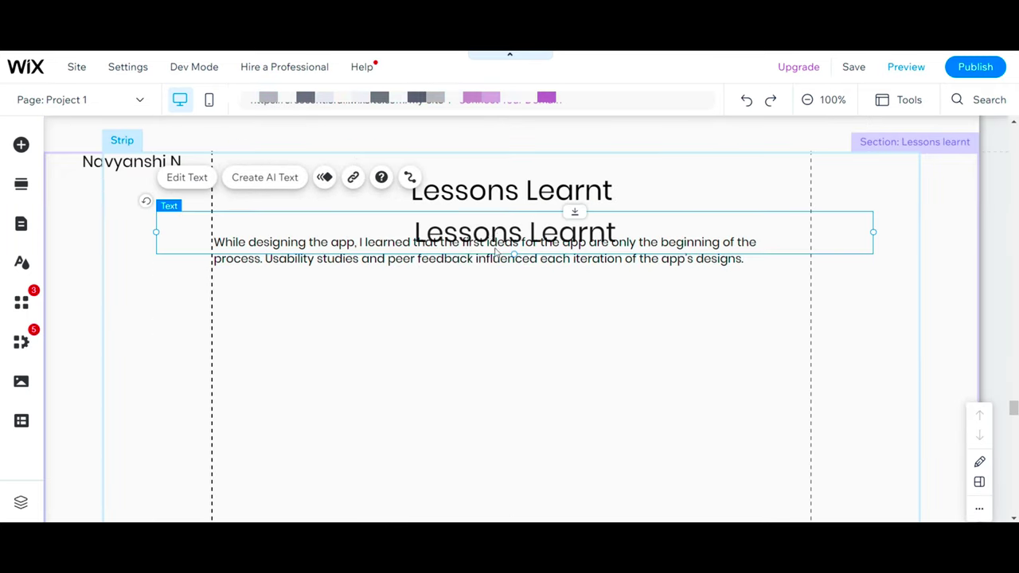
left_click_drag(509, 230, 509, 298)
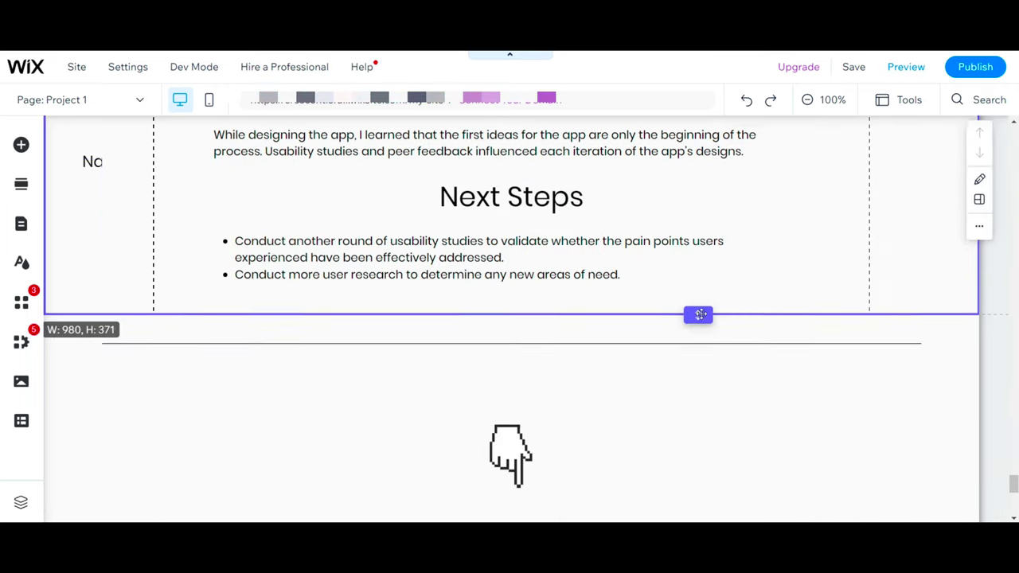
Add a text section below Next Steps and replace its placeholder title with "Thanks for reading this case".
left_click(650, 362)
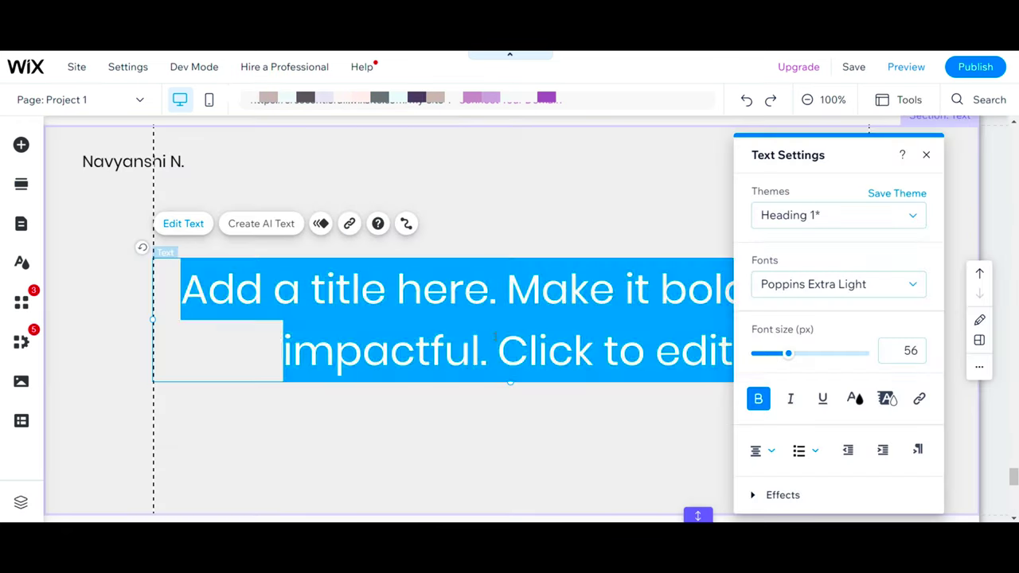
type("Thanks for reading this case")
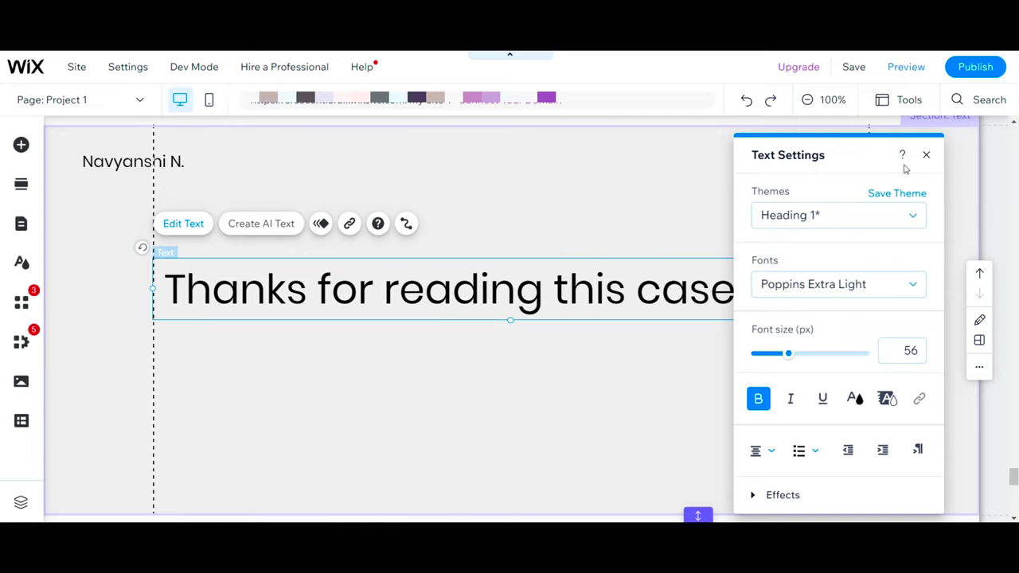
left_click(926, 155)
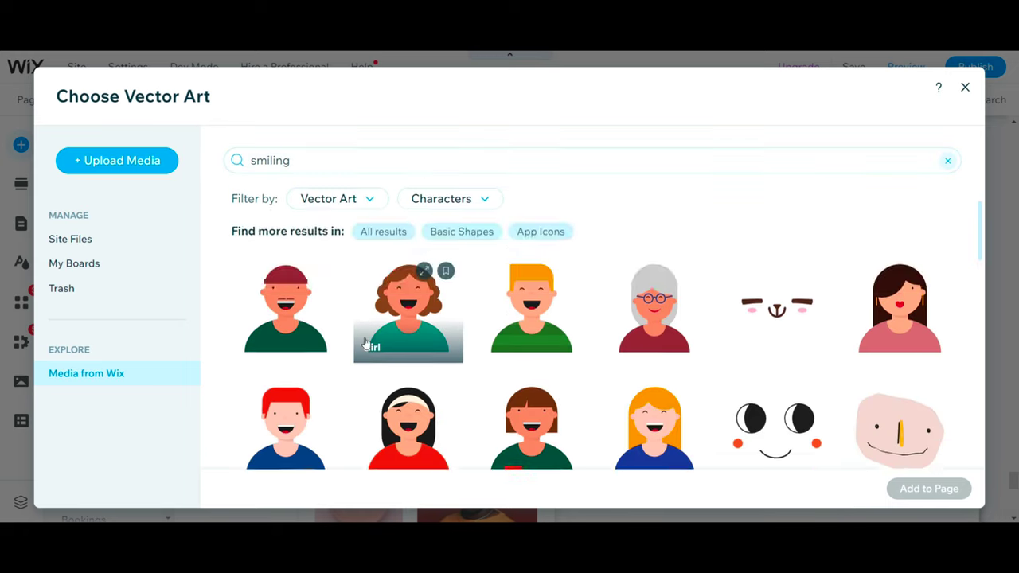
Add the smiling brown-haired girl vector art below the closing heading and reword the heading as "Thanks for taking the time to read this case study".
scroll(593, 334, "down", 1)
left_click(534, 362)
left_click(929, 488)
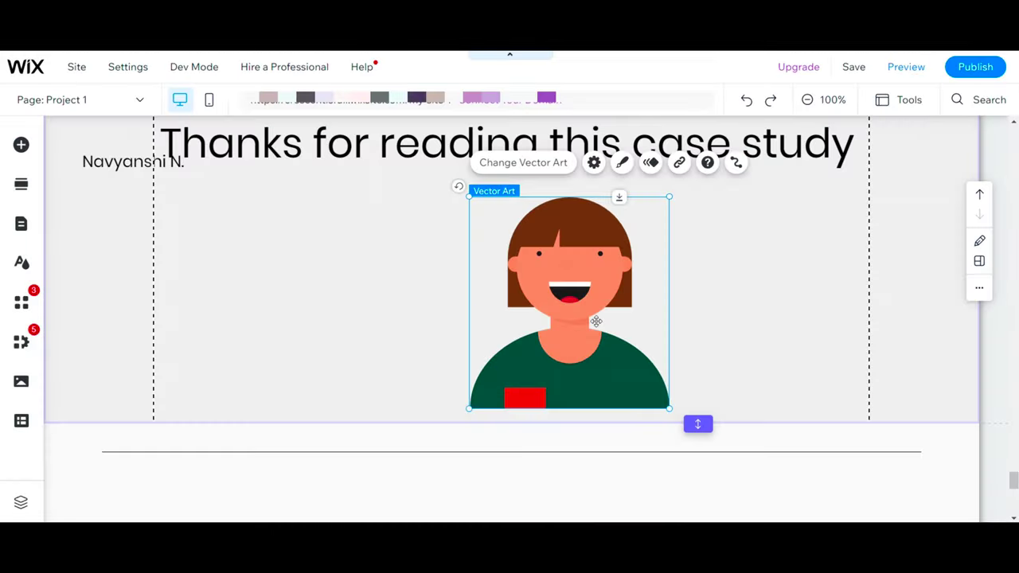
left_click_drag(563, 309, 515, 304)
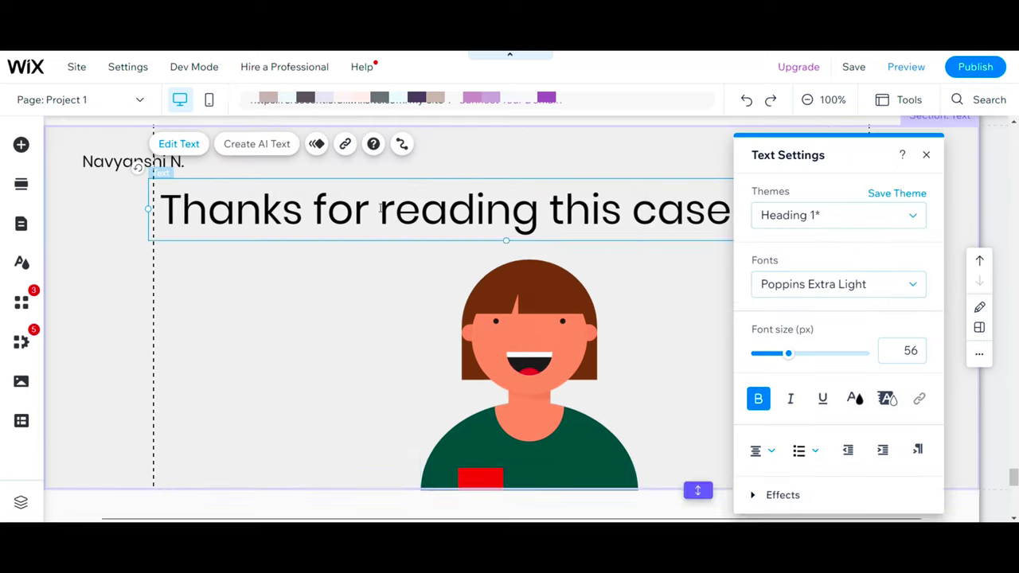
type("taking time to")
key("BackSpace")
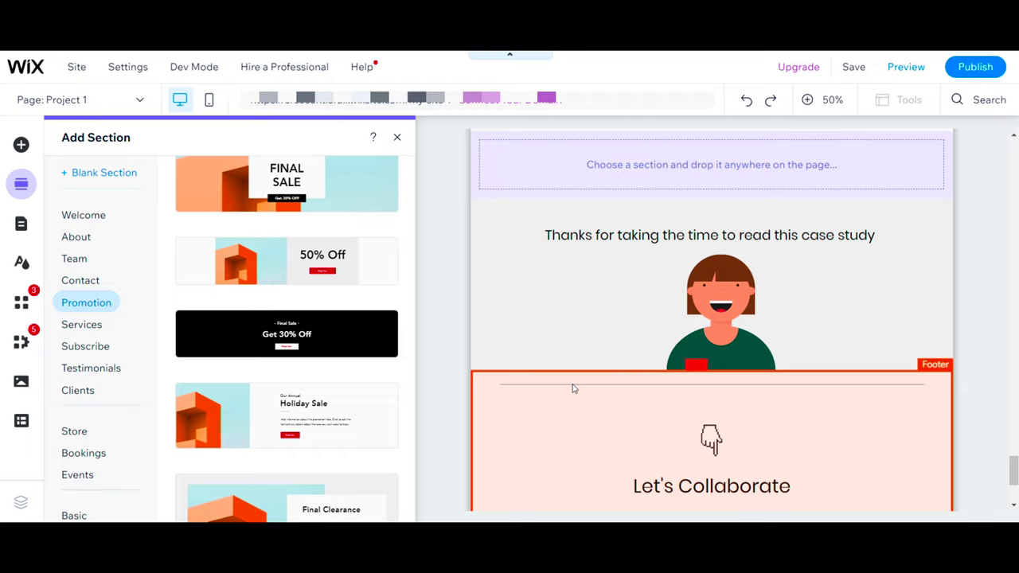
Add a promotional section with an image column between the thank-you section and the footer, and title it "Next Case Study".
scroll(573, 387, "down", 1)
scroll(321, 377, "down", 2)
left_click(323, 390)
scroll(465, 415, "up", 2)
left_click_drag(412, 210, 302, 316)
scroll(826, 371, "down", 3)
scroll(826, 372, "up", 1)
double_click(706, 271)
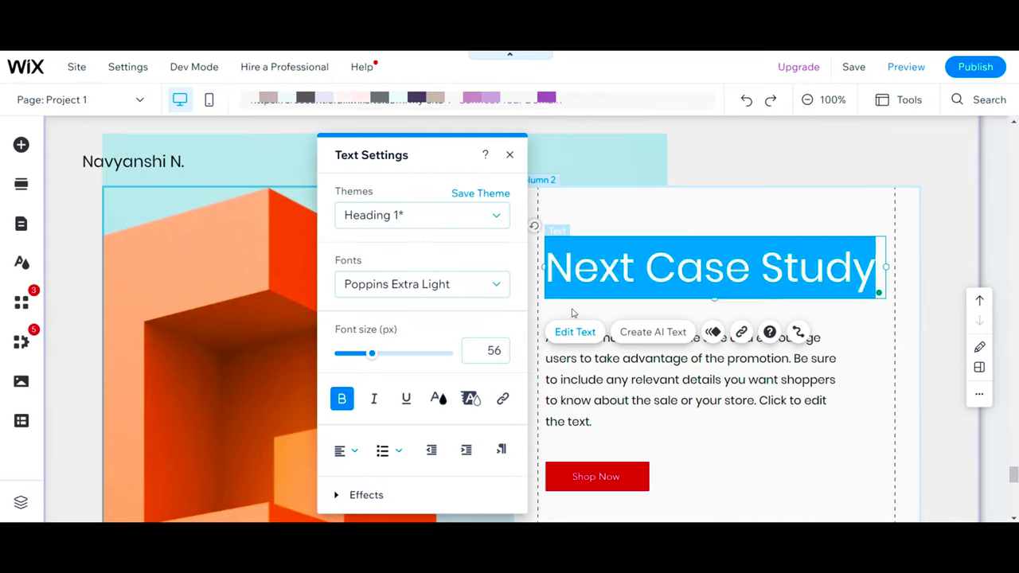
Replace the promotional paragraph with "Online Banking App" and relabel the section's button "Read now".
left_click(597, 353)
double_click(597, 354)
type("Online Banking App")
double_click(611, 380)
type("Read now")
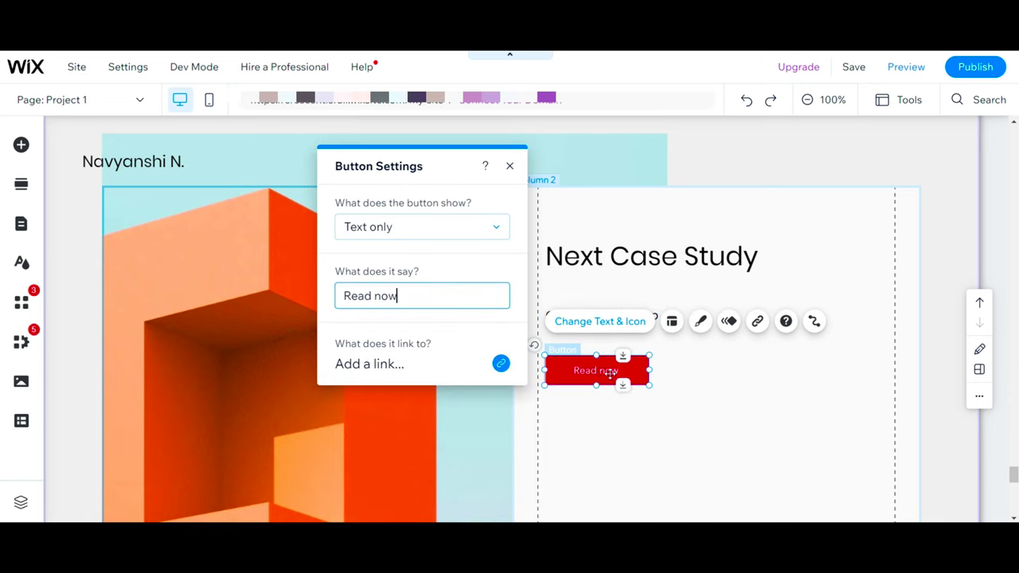
Link the Read now button to a site page and give it the underlined Read More text design.
left_click(501, 364)
left_click(327, 215)
left_click(576, 215)
left_click(519, 296)
left_click(668, 414)
left_click(700, 321)
left_click(467, 382)
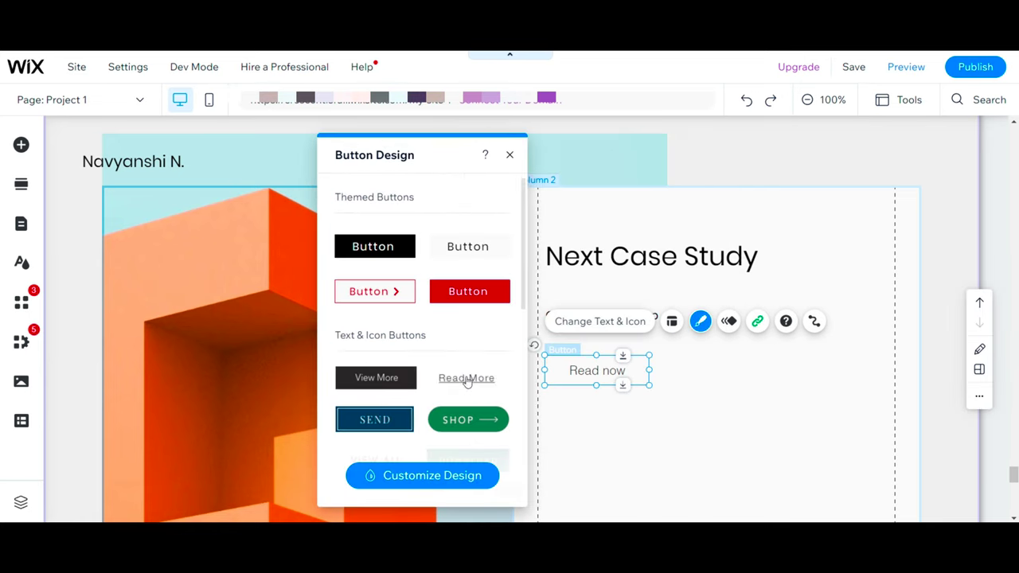
left_click(661, 375)
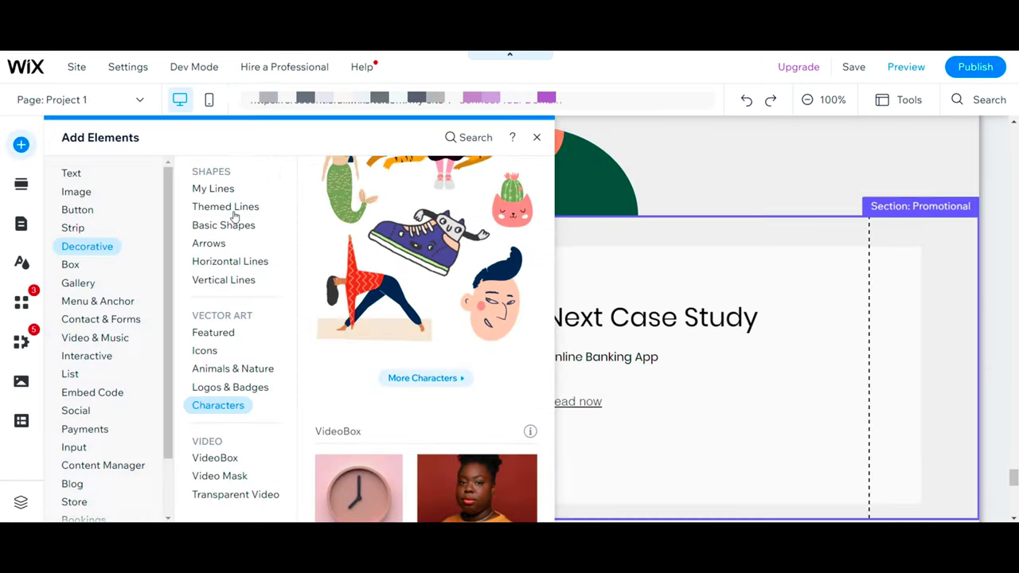
Add the General Bank app mockup image and place it beside the Next Case Study text.
left_click(82, 191)
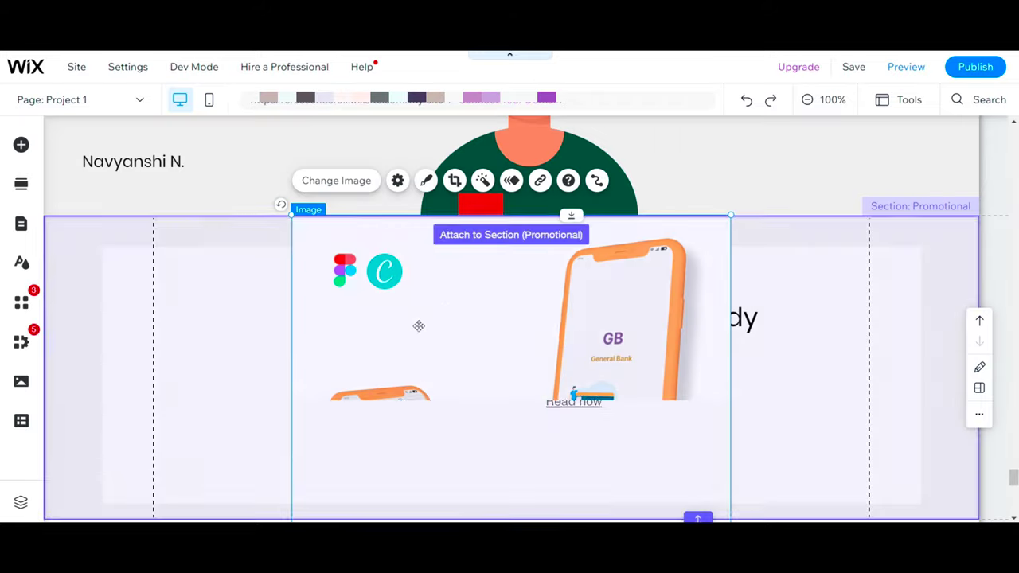
left_click_drag(416, 326, 312, 280)
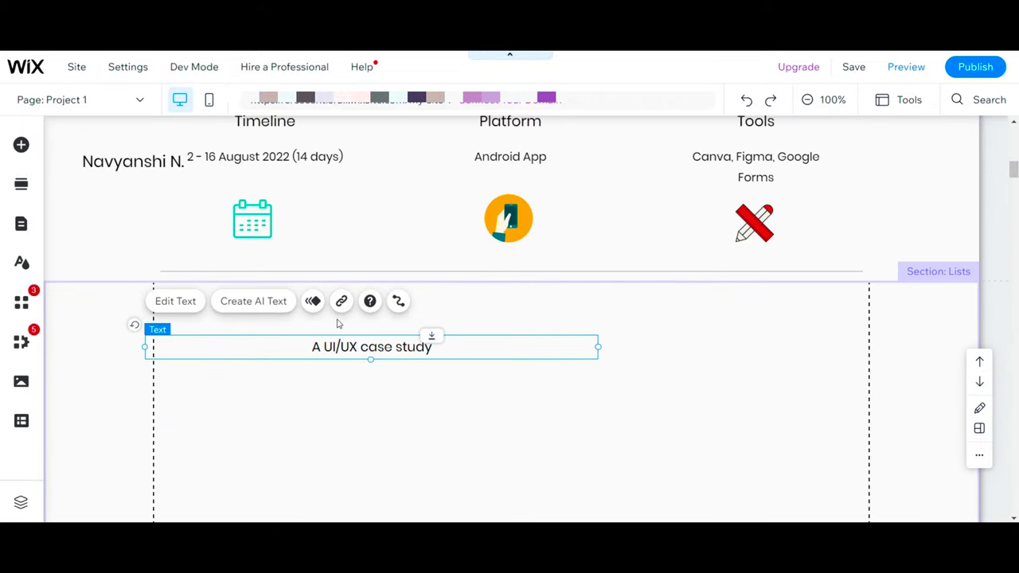
Change the copied "A UI/UX case study" text below the project facts to an underlined "Overview" label and narrow its text box.
double_click(371, 346)
left_click(642, 398)
left_click(649, 458)
left_click(579, 359)
left_click_drag(598, 347, 408, 347)
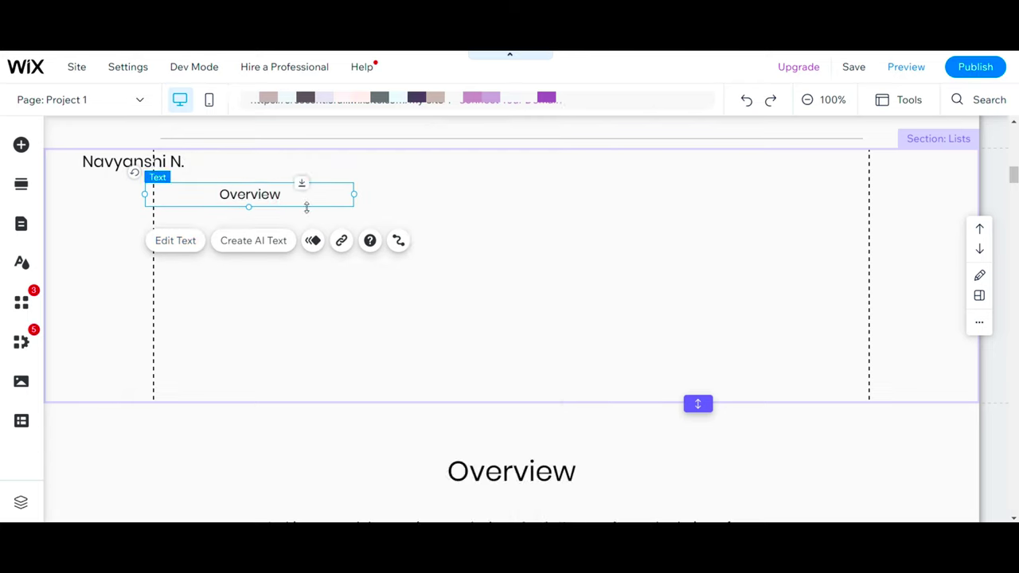
left_click(332, 318)
Duplicate the Overview label as My Responsibilities, Problem Statement, Our Users and Process labels, and link Overview to the Overview section of Project 1.
key("ctrl+d")
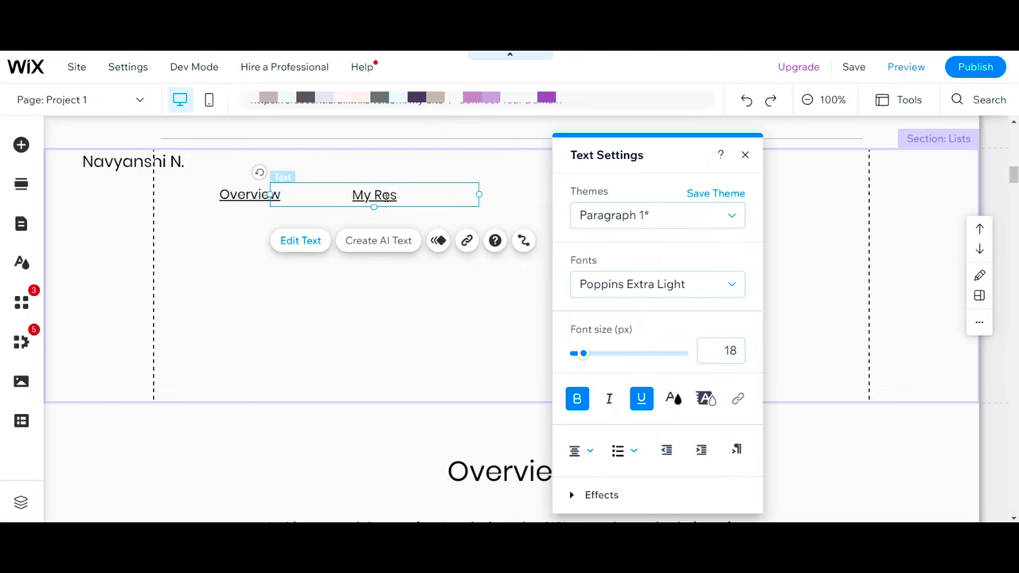
left_click(403, 307)
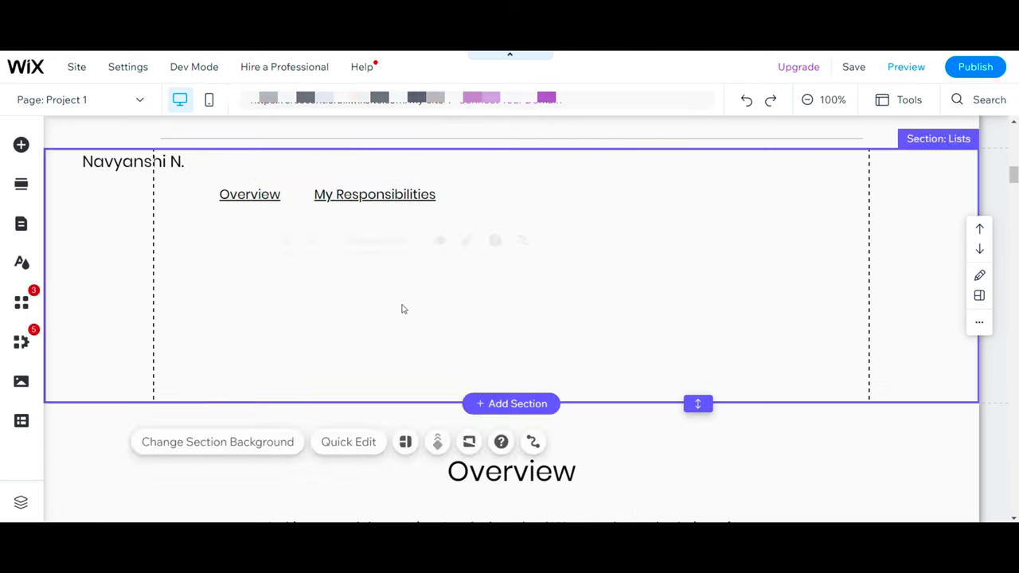
left_click_drag(371, 194, 384, 194)
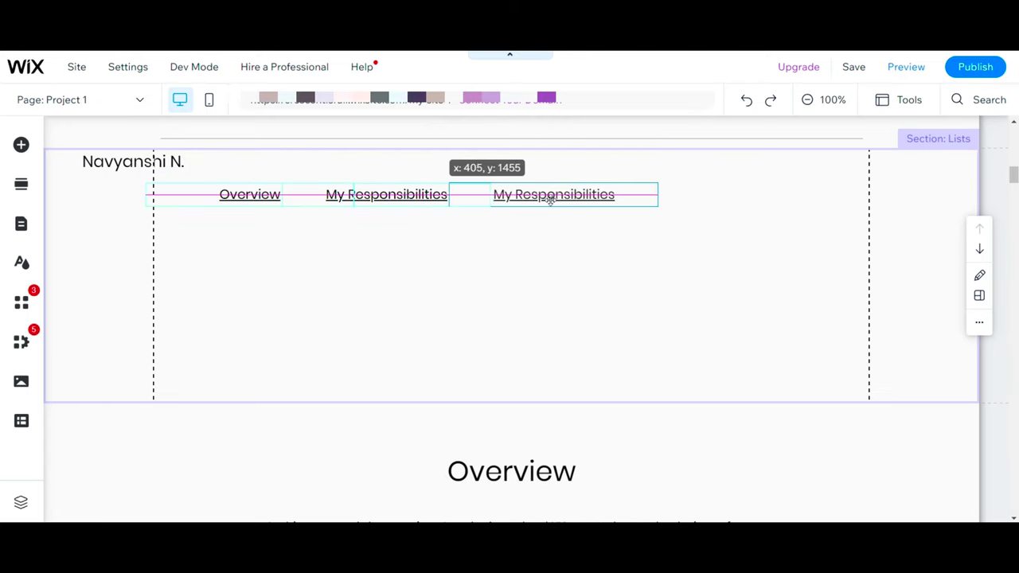
type("Process")
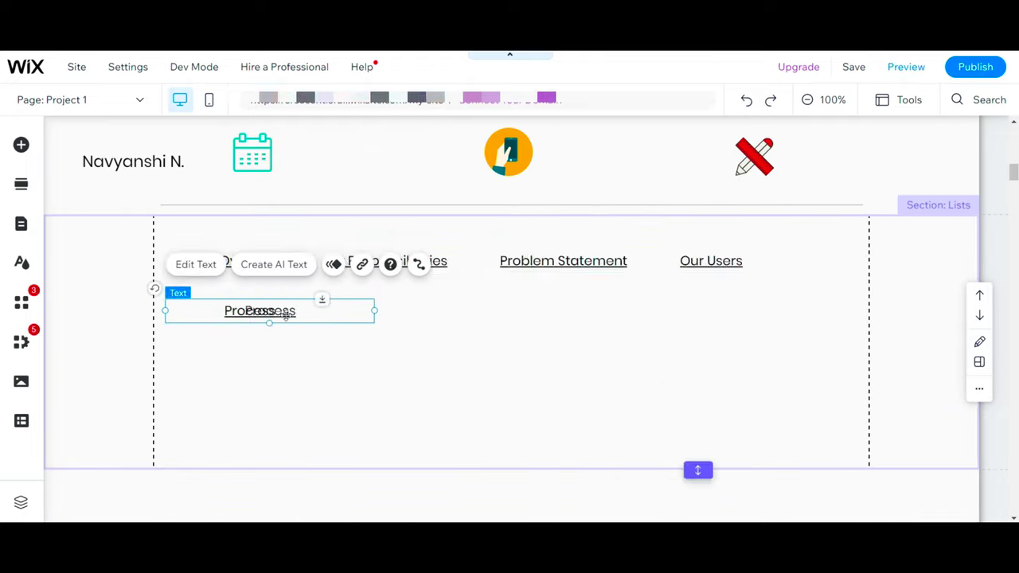
left_click_drag(374, 312, 379, 313)
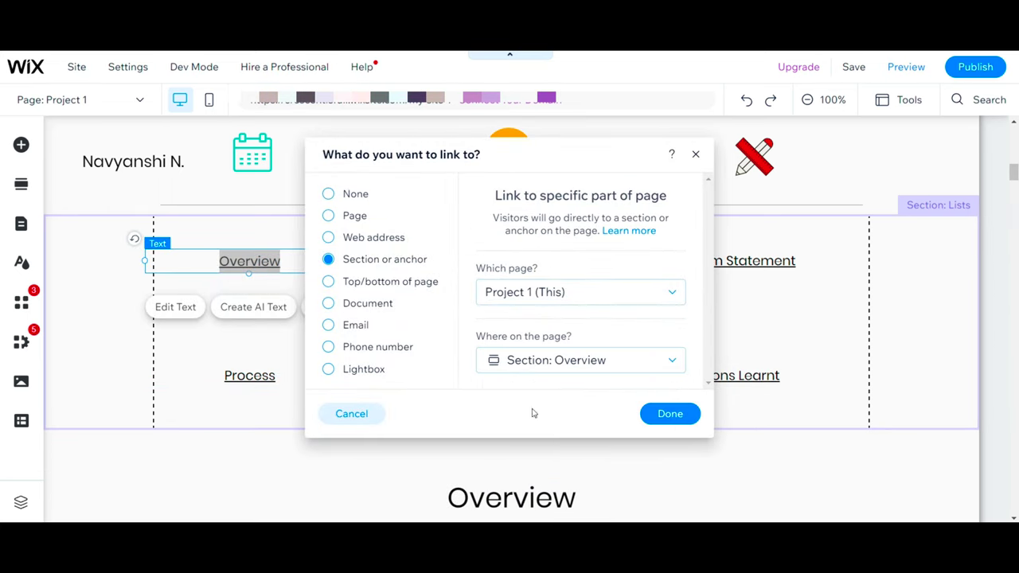
left_click(668, 414)
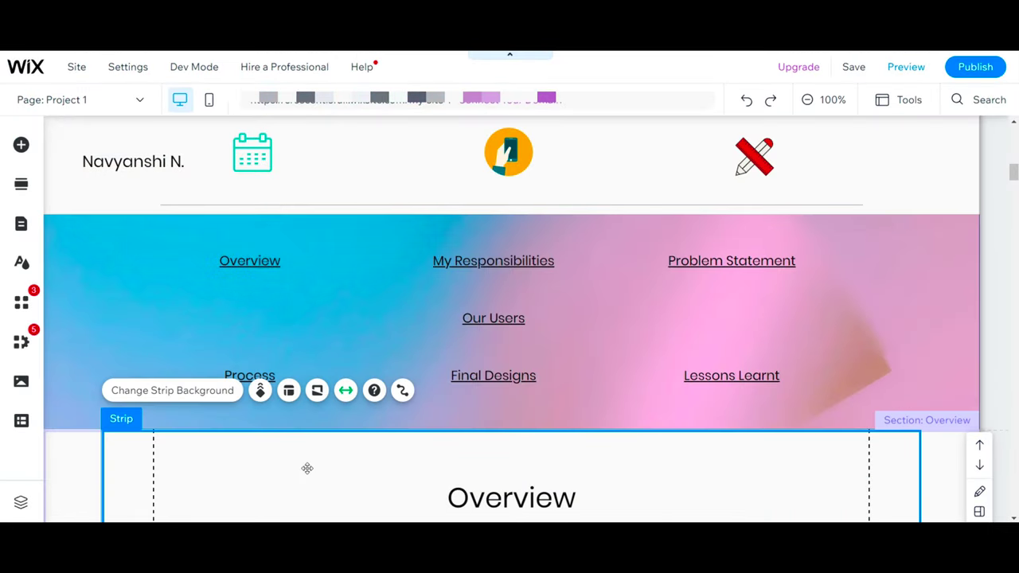
Preview the case study page and check its layout and section links.
left_click(906, 67)
scroll(689, 311, "down", 5)
scroll(454, 345, "up", 2)
scroll(532, 368, "down", 7)
scroll(684, 261, "up", 7)
key("ctrl+shift+p")
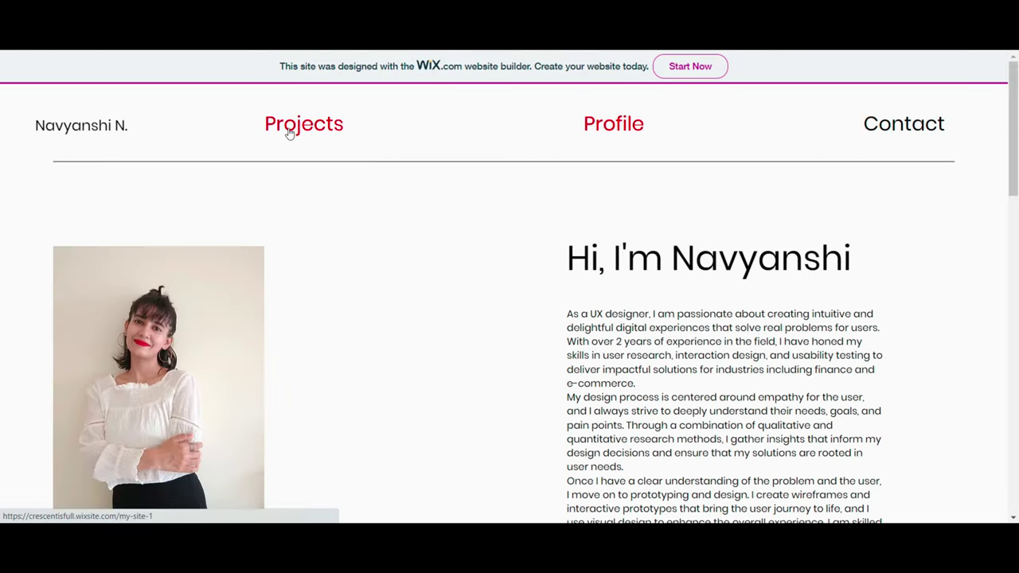
Review the Profile page on the published site and browse its photography gallery in both directions.
scroll(350, 258, "down", 8)
scroll(489, 325, "down", 7)
left_click(986, 307)
left_click(26, 304)
scroll(148, 326, "down", 4)
scroll(369, 375, "up", 10)
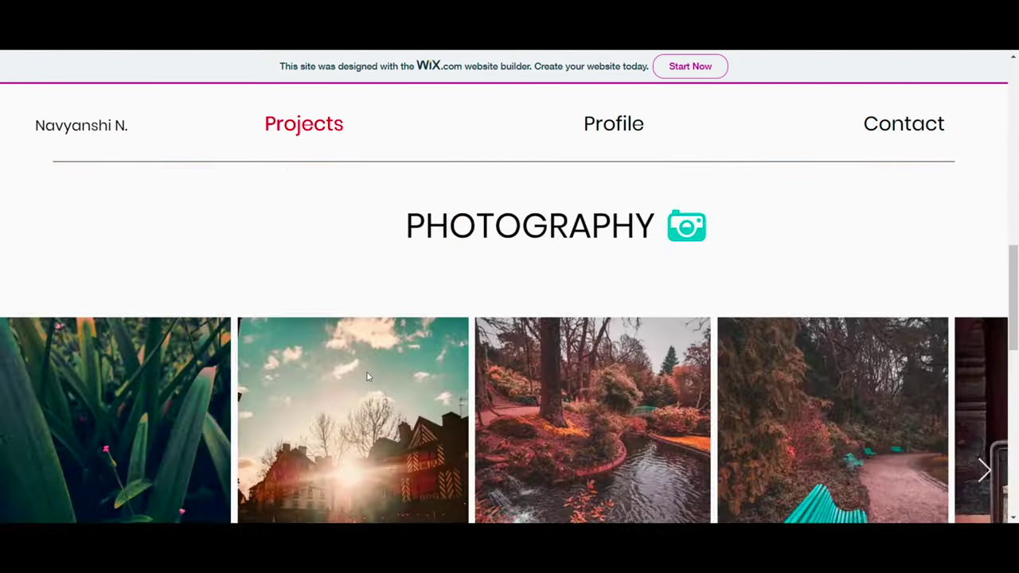
Open the Full Meal case study on the published site and review its sections, enlarging the User Persona image.
left_click(375, 419)
scroll(303, 342, "down", 12)
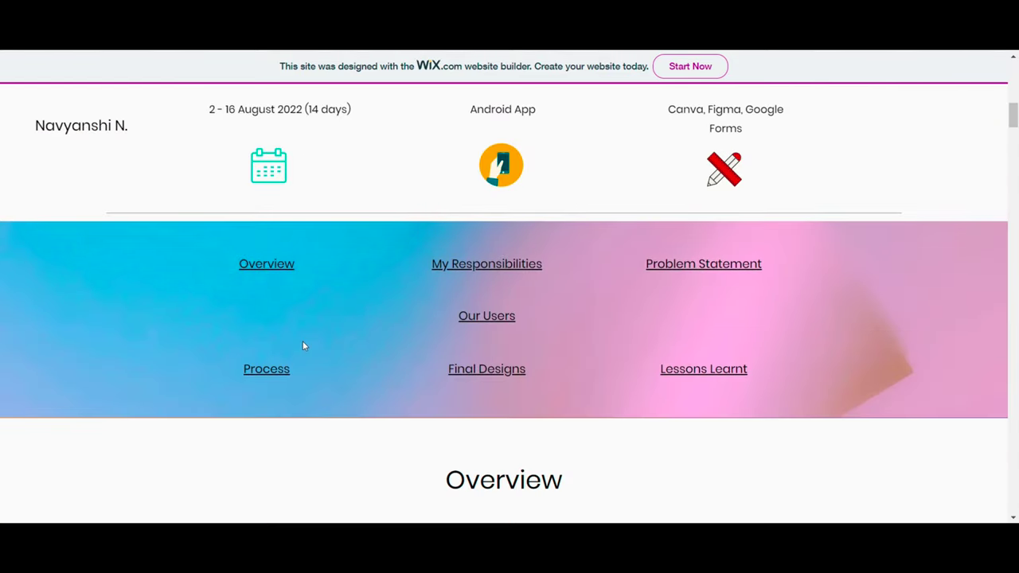
scroll(303, 343, "down", 15)
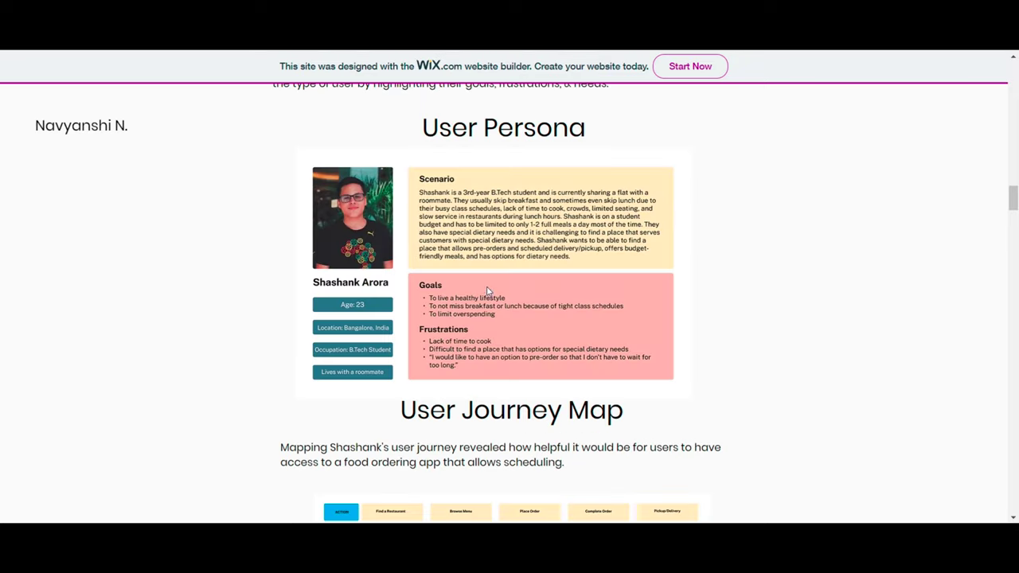
left_click(487, 291)
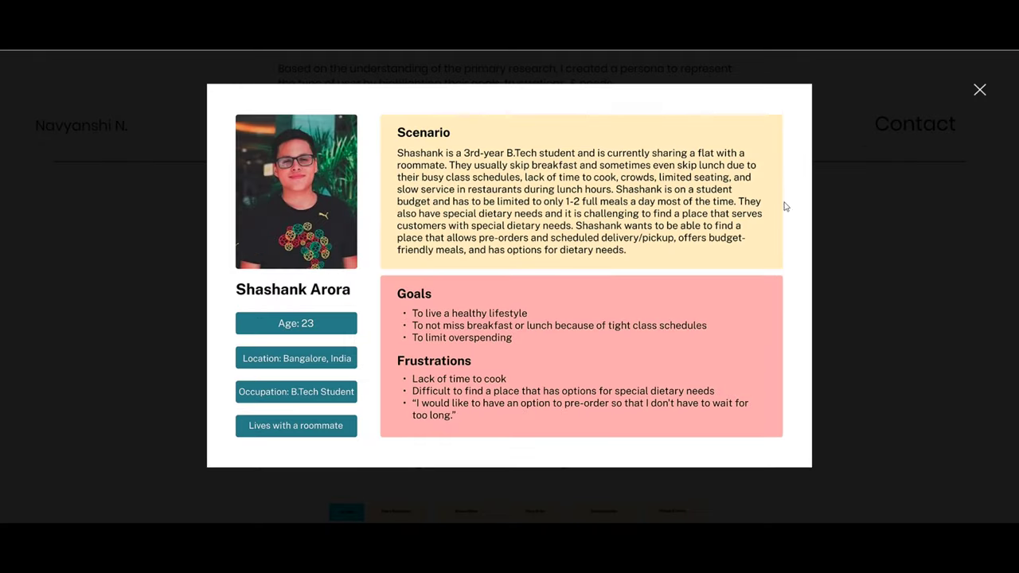
left_click(979, 90)
scroll(345, 312, "down", 15)
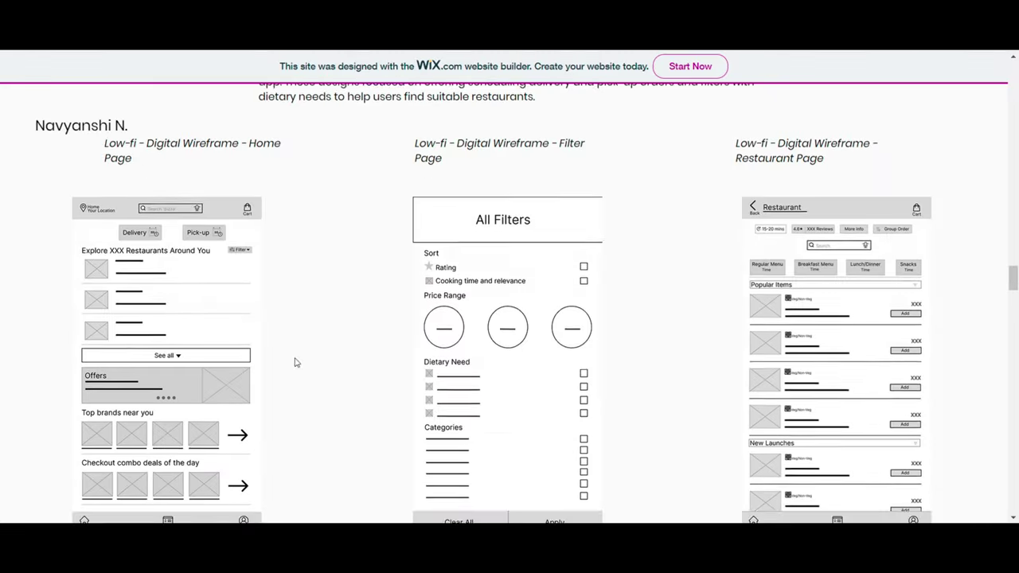
scroll(345, 312, "down", 3)
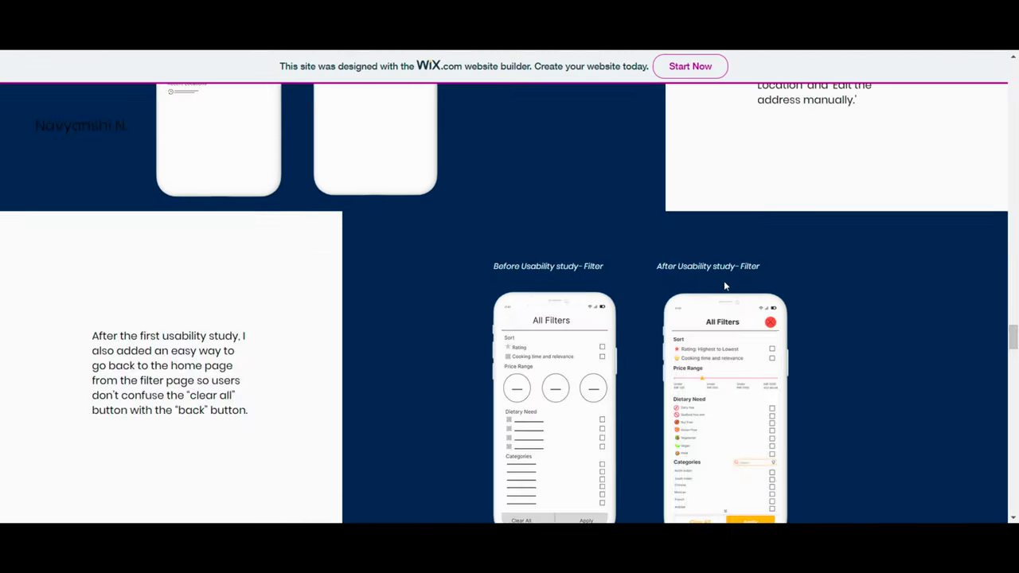
scroll(615, 335, "down", 20)
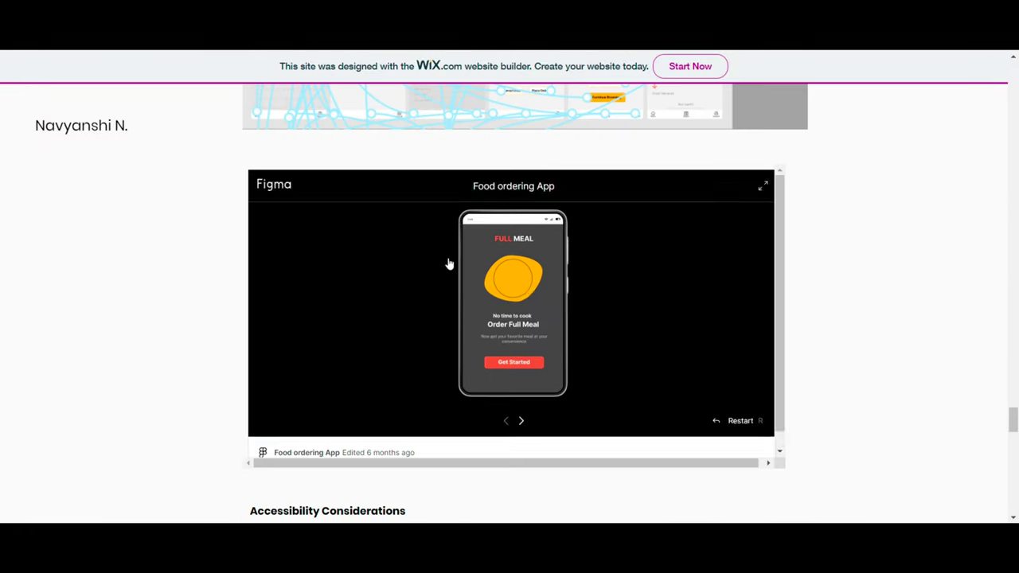
Test the embedded Food ordering App prototype by going from its start screen through to the restaurant home screen.
scroll(449, 265, "down", 1)
left_click(509, 345)
left_click(509, 340)
left_click(509, 340)
left_click(507, 341)
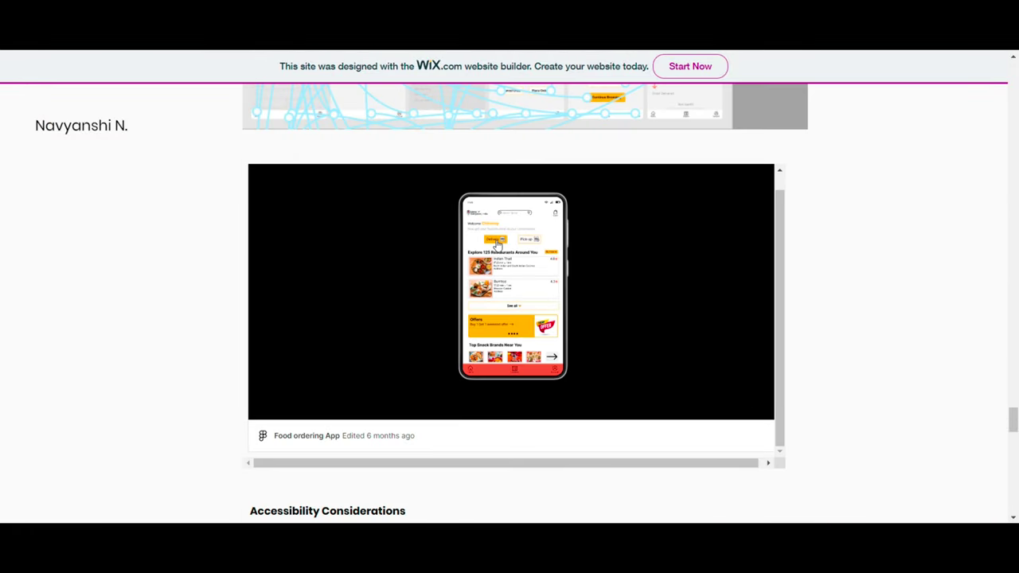
scroll(491, 346, "down", 10)
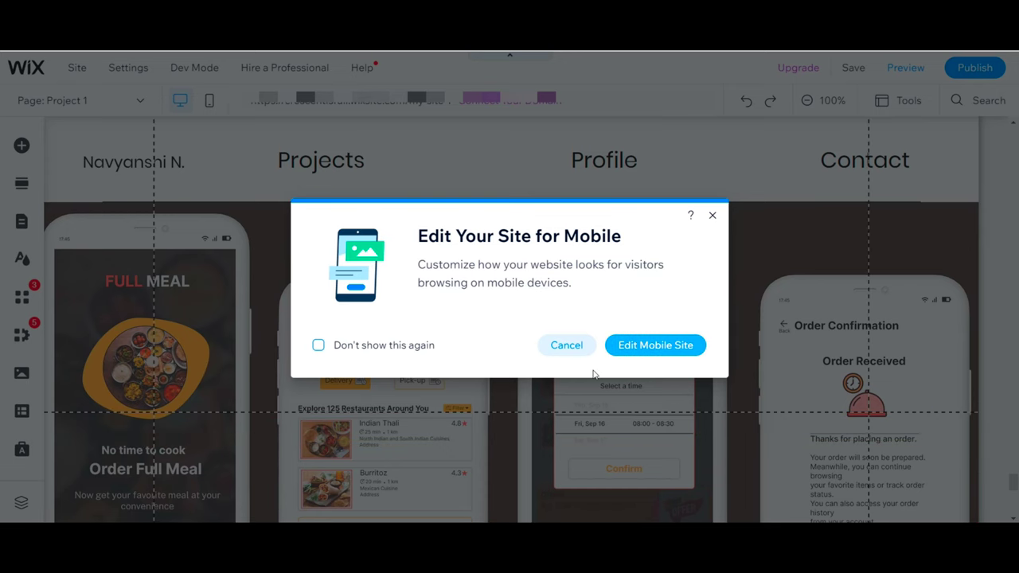
Open the mobile version of the site for editing and move elements upward in the opening part of the case study page.
left_click(655, 345)
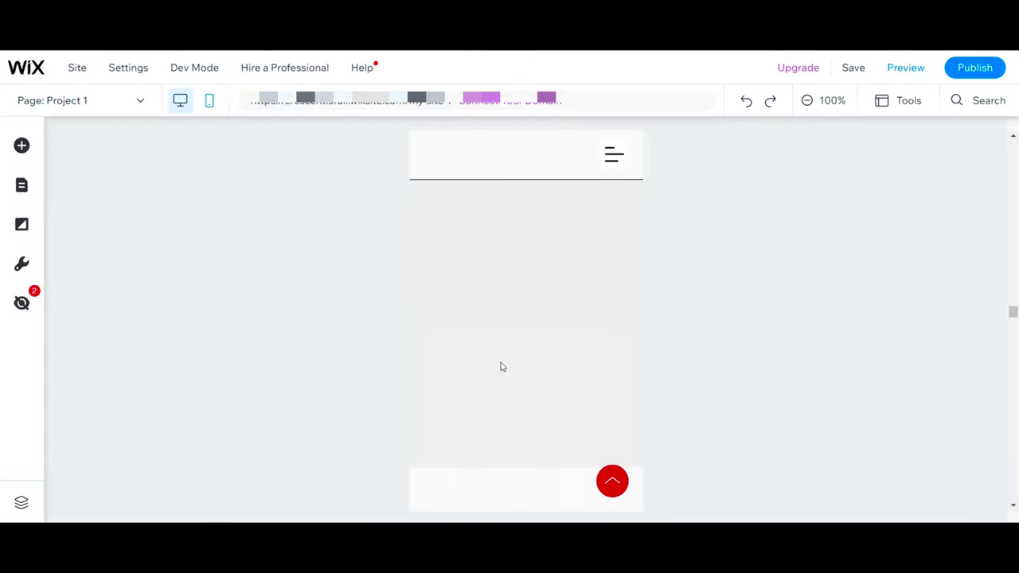
scroll(473, 366, "down", 5)
left_click(535, 309)
left_click(537, 491)
scroll(537, 487, "up", 5)
scroll(536, 459, "down", 7)
left_click_drag(533, 358, 519, 306)
left_click_drag(524, 382, 525, 313)
scroll(525, 335, "up", 5)
scroll(526, 366, "down", 10)
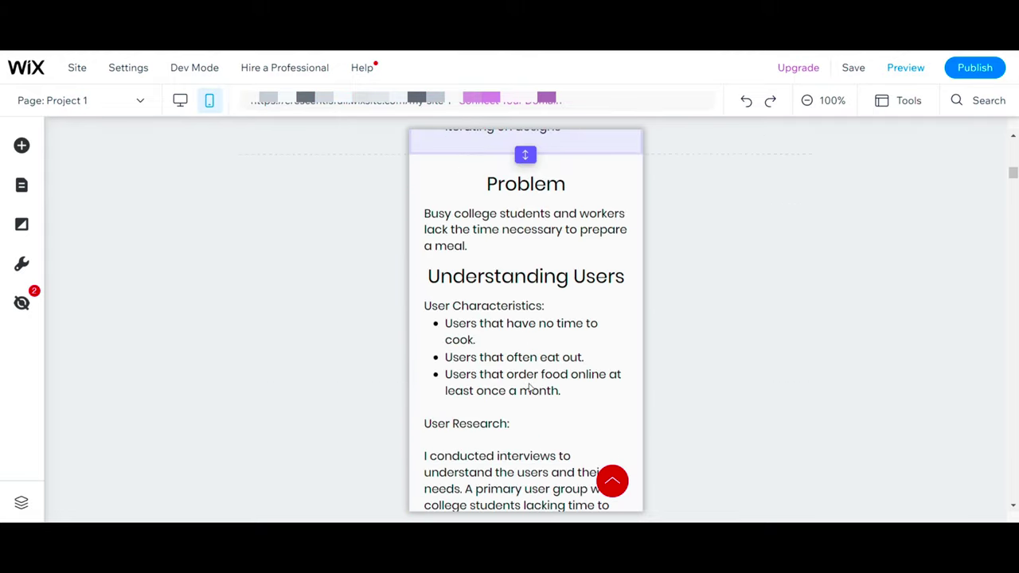
Examine the mobile layout from the Low-fi Prototype text through the digital wireframe columns.
scroll(530, 387, "down", 15)
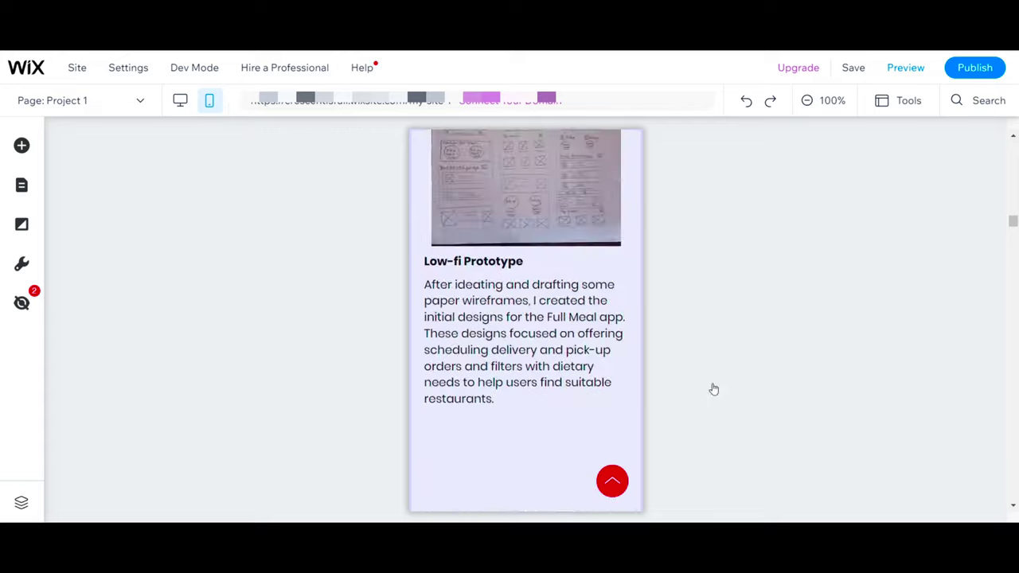
scroll(518, 343, "up", 5)
scroll(534, 344, "down", 10)
scroll(534, 345, "up", 10)
left_click(517, 327)
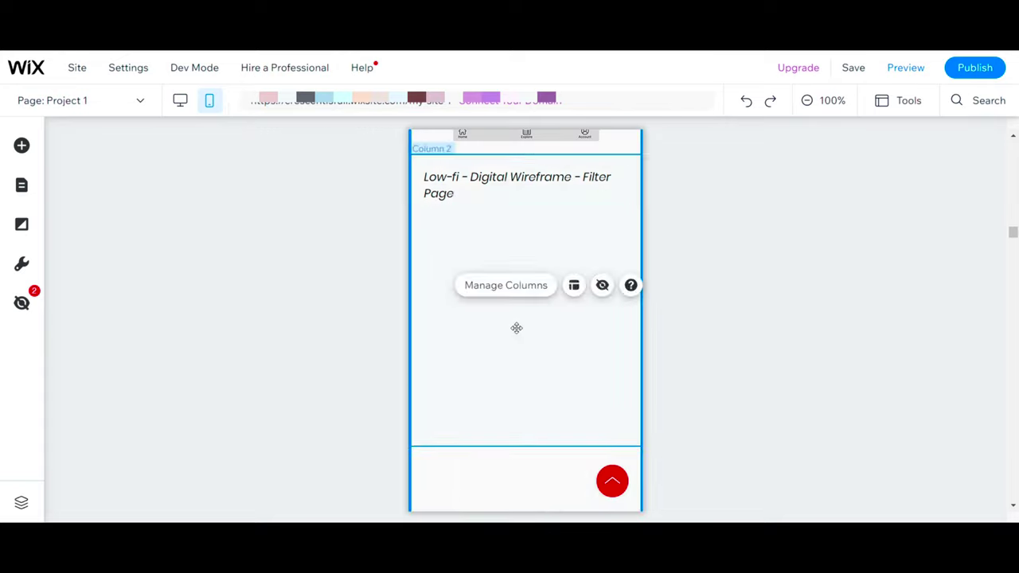
left_click(495, 357)
scroll(436, 406, "down", 10)
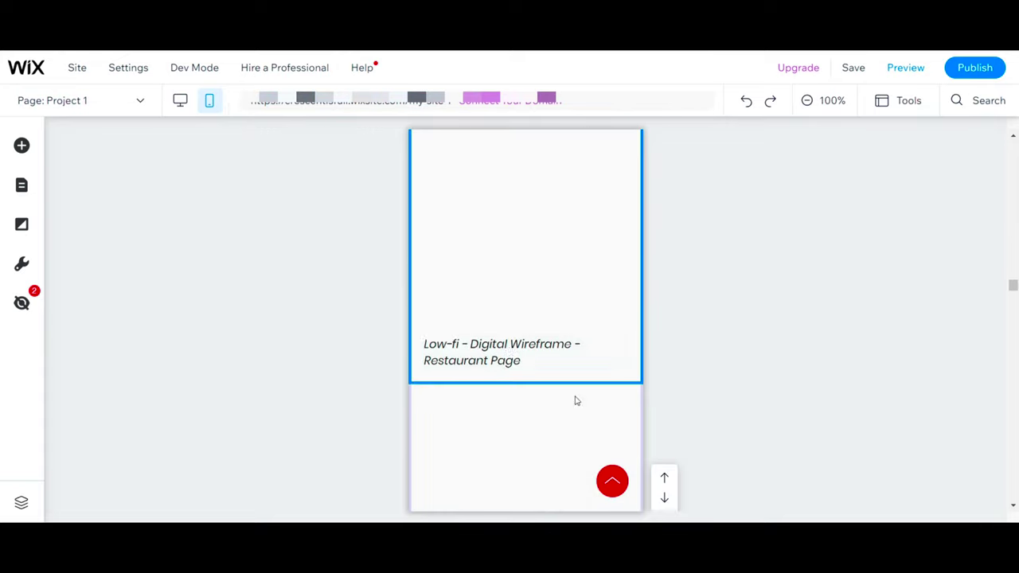
Paste the copied element into the low-fi wireframe area of the mobile layout and move it upward.
scroll(508, 358, "up", 10)
left_click(510, 318)
key("ctrl+v")
left_click_drag(499, 321, 487, 255)
scroll(511, 362, "down", 10)
scroll(521, 386, "up", 5)
scroll(521, 386, "up", 5)
left_click(508, 305)
Reposition the Confusion heading and the usability findings text within the yellow box of the mobile case study page.
scroll(525, 342, "down", 10)
left_click(507, 316)
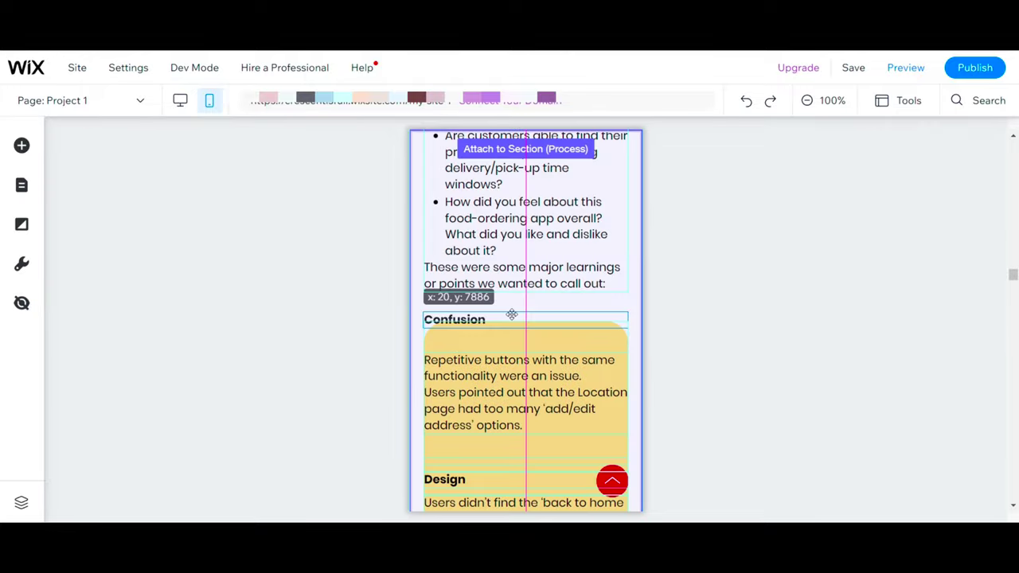
mouse_move(609, 314)
left_mouse_down()
mouse_move(610, 331)
mouse_move(610, 285)
mouse_move(610, 308)
left_mouse_up()
scroll(571, 357, "down", 15)
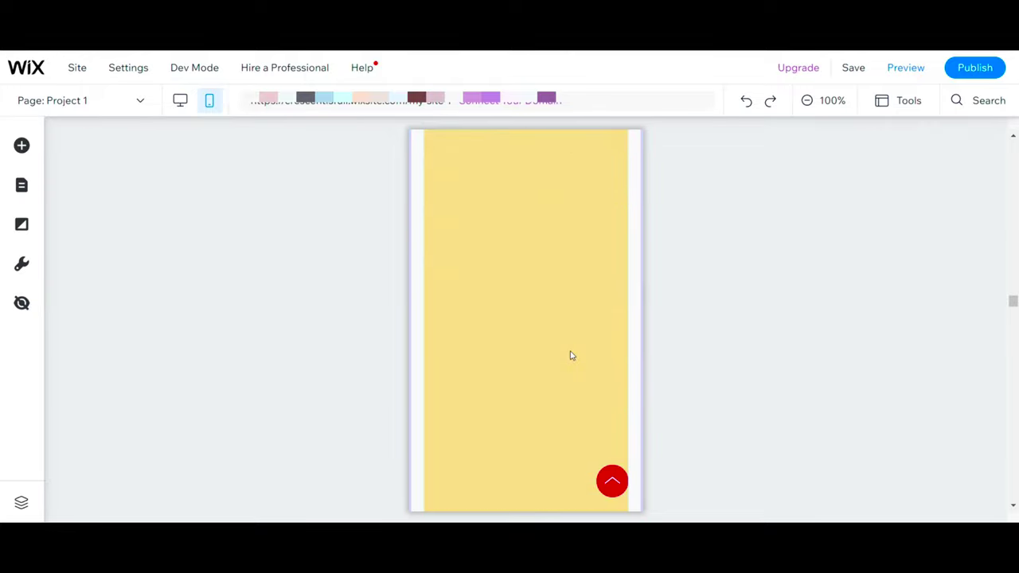
scroll(572, 357, "up", 20)
left_click_drag(479, 301, 483, 324)
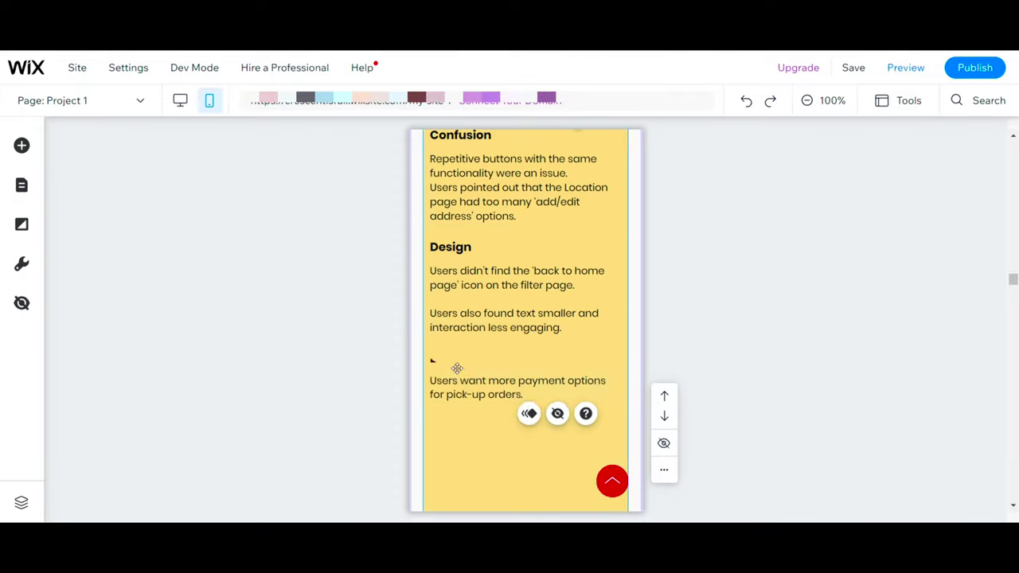
Resize the banking app image above Let's Collaborate to about 241 by 190 in the mobile layout.
scroll(515, 427, "down", 6)
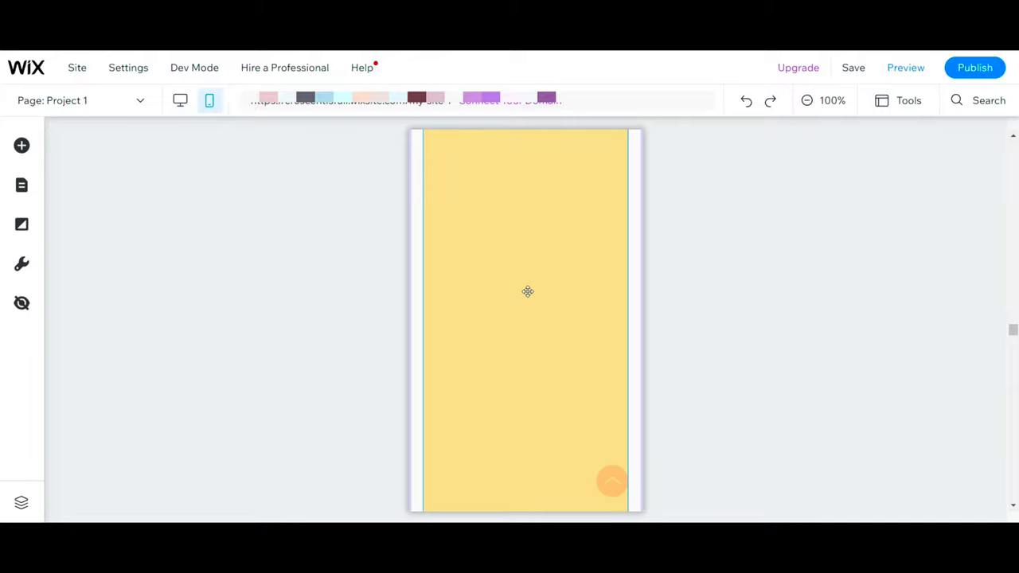
scroll(518, 346, "down", 3)
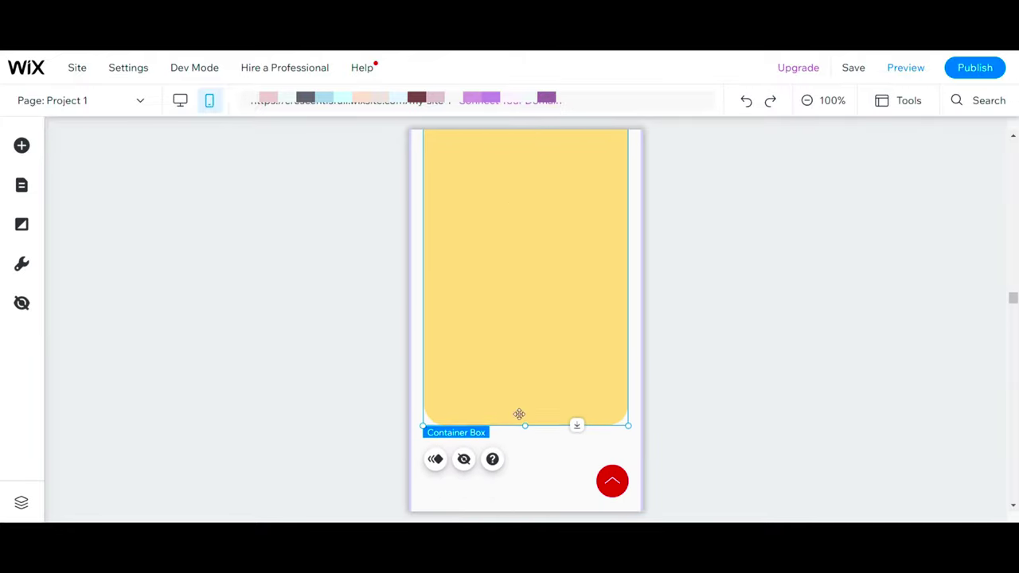
scroll(565, 365, "down", 10)
left_click(518, 338)
scroll(510, 319, "down", 10)
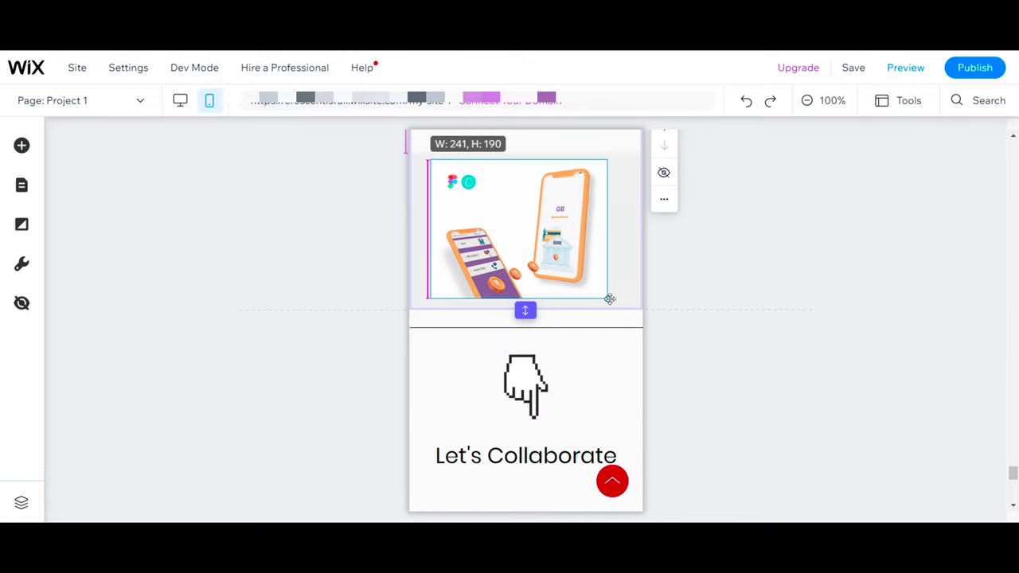
Switch to the Projects page in the mobile layout and open the settings of the Banking App title.
left_click(22, 184)
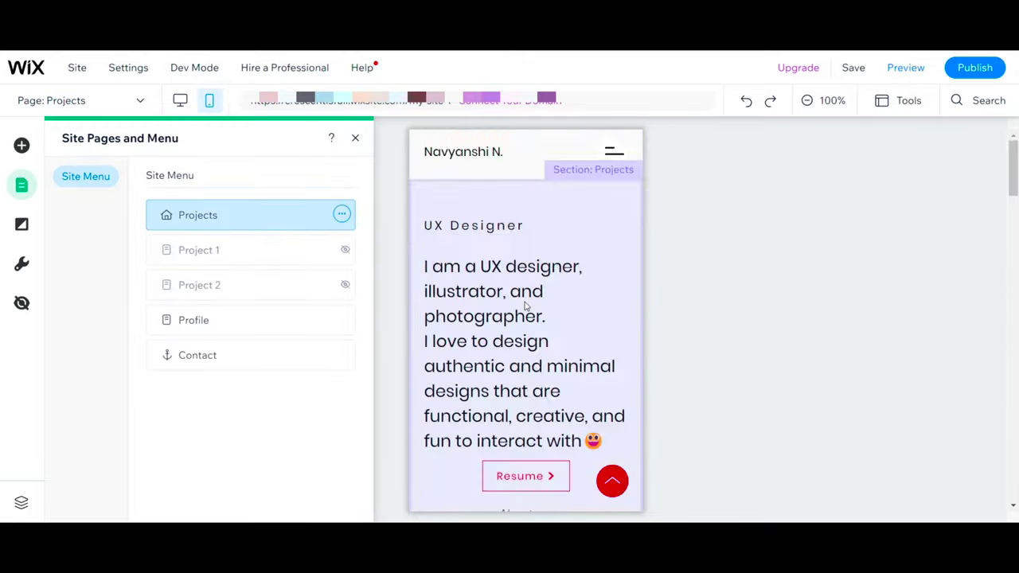
left_click(527, 310)
scroll(544, 320, "down", 4)
scroll(529, 332, "down", 3)
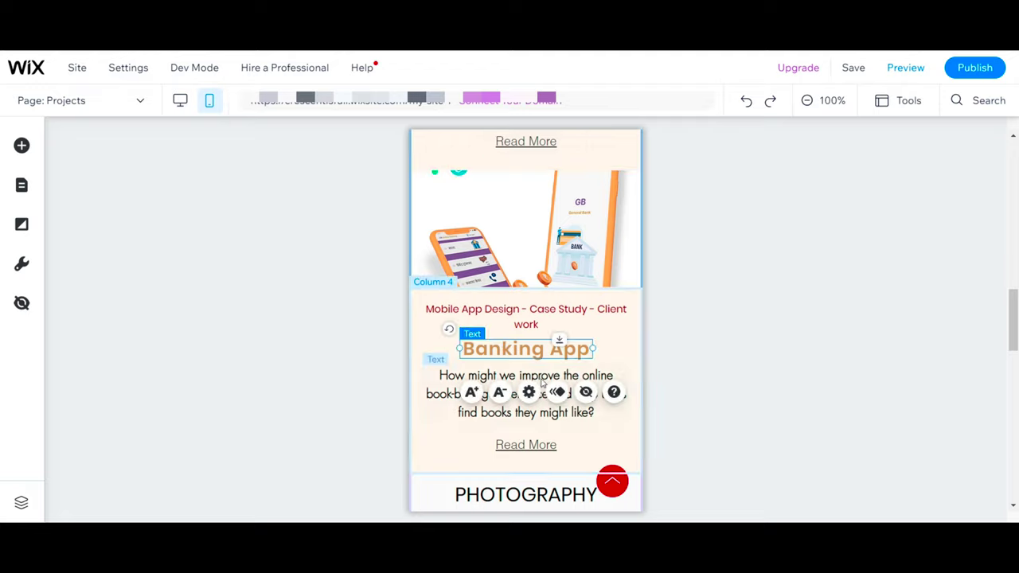
left_click(528, 392)
Save the mobile changes with the Profile page open and dismiss the saved-changes dialog without publishing from it.
left_click(431, 377)
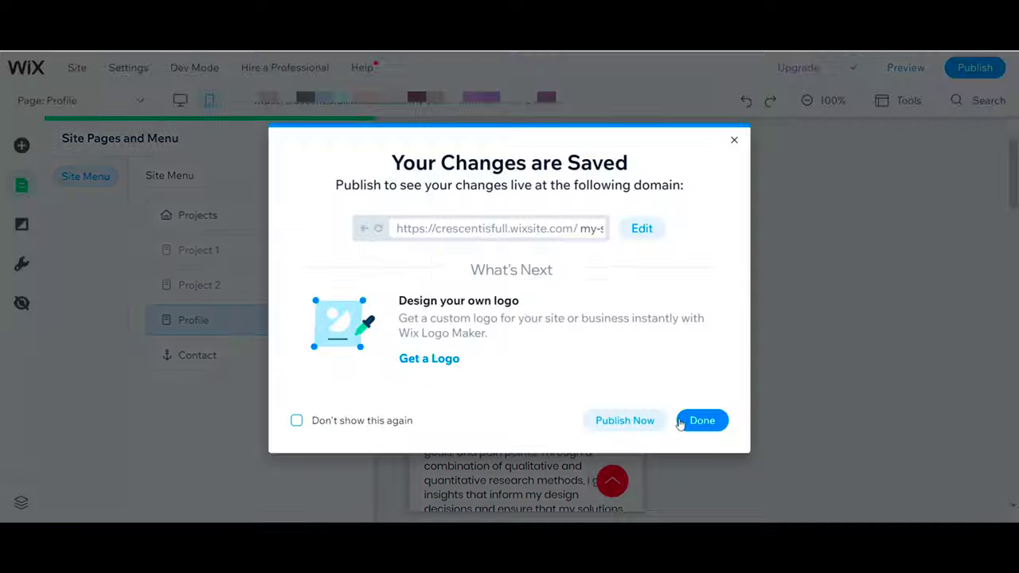
left_click(700, 419)
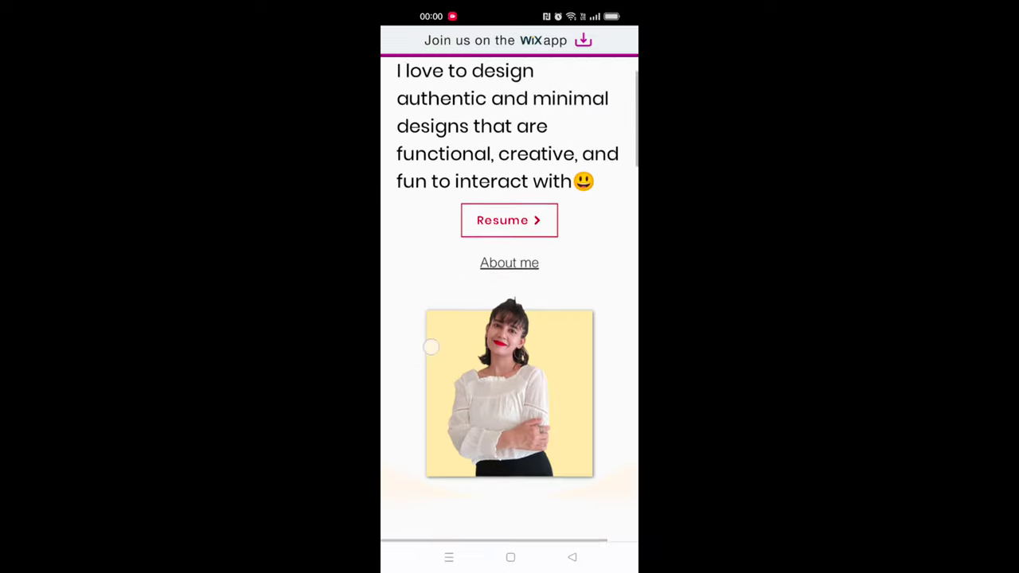
Review the live site on a phone, from the home page introduction through the case study's persona and usability study mockups.
left_click(500, 475)
left_click(607, 124)
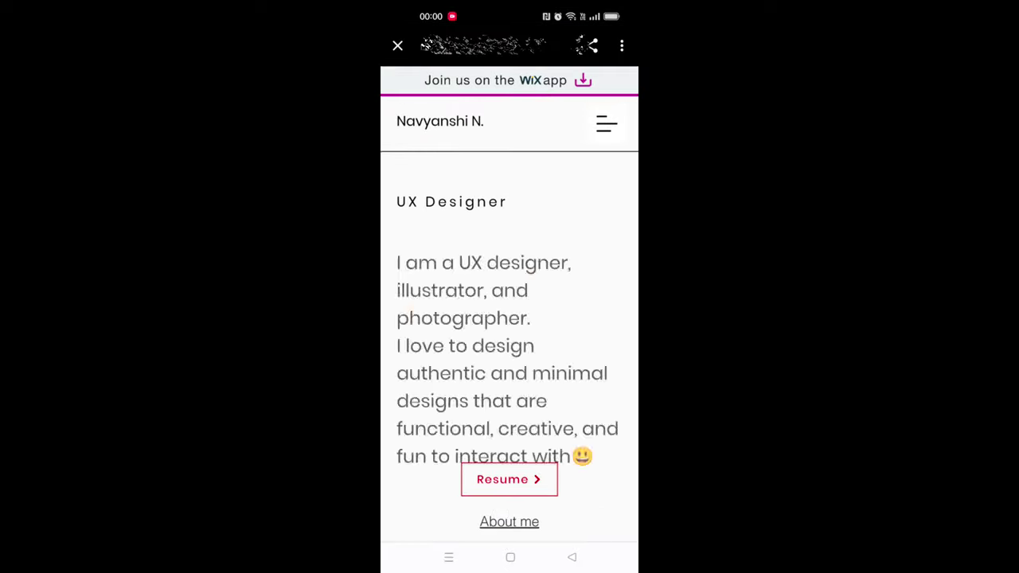
scroll(427, 382, "down", 10)
left_click(510, 358)
scroll(426, 394, "down", 6)
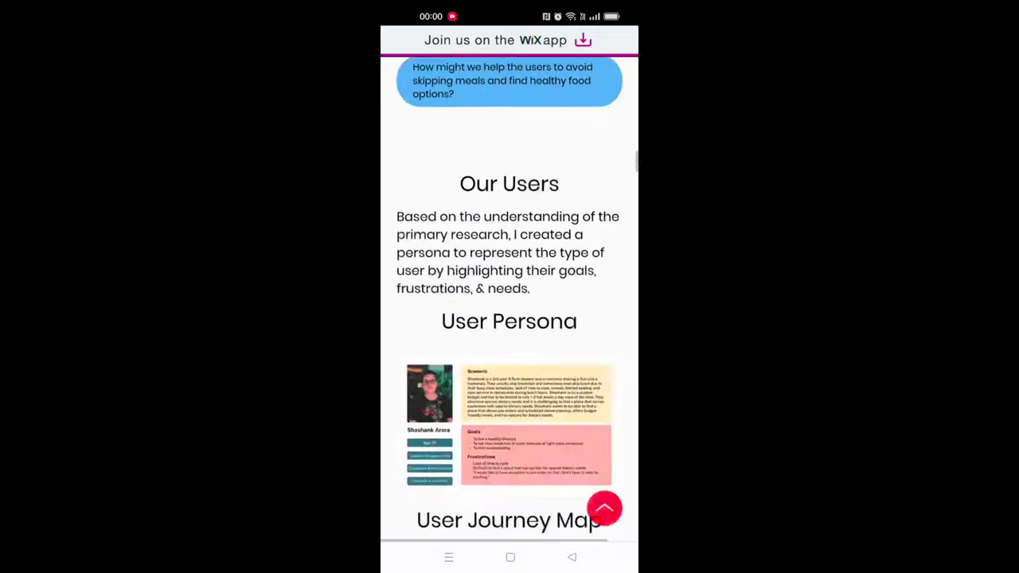
scroll(509, 318, "up", 2)
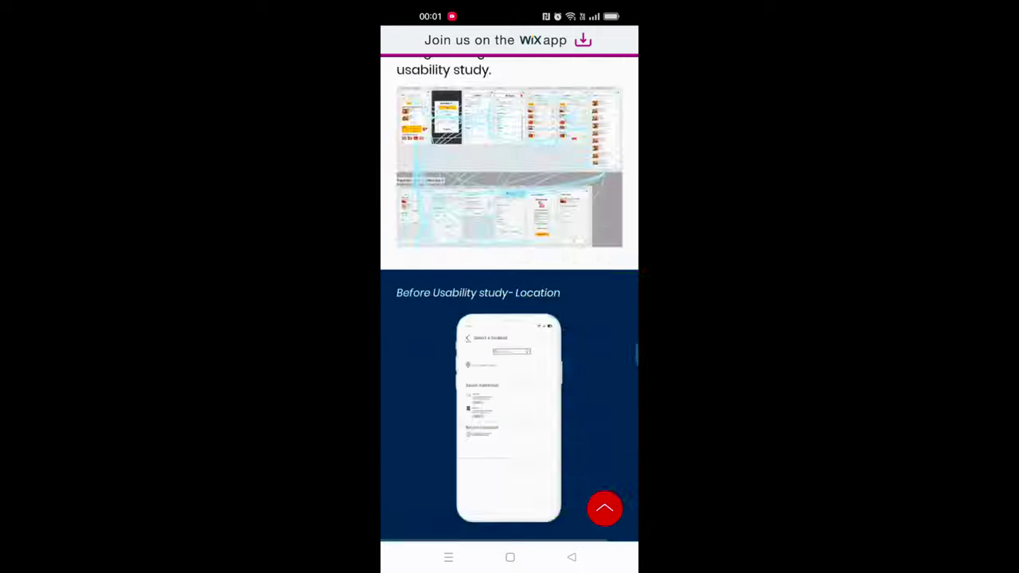